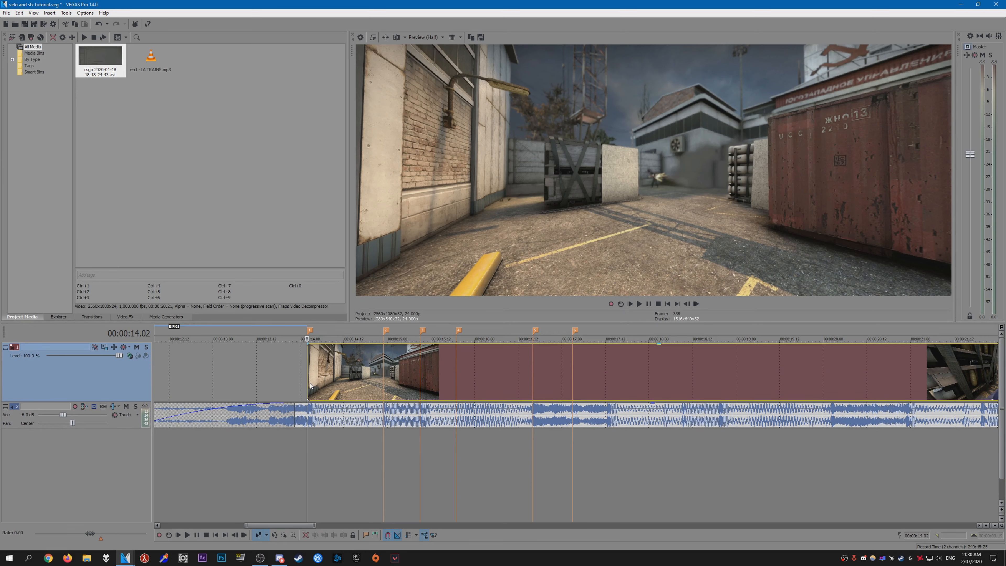
Make the video track slightly taller and add a velocity envelope to the gameplay clip
{"action": "left_click_drag", "start_coordinate": [129, 403], "coordinate": [129, 407]}
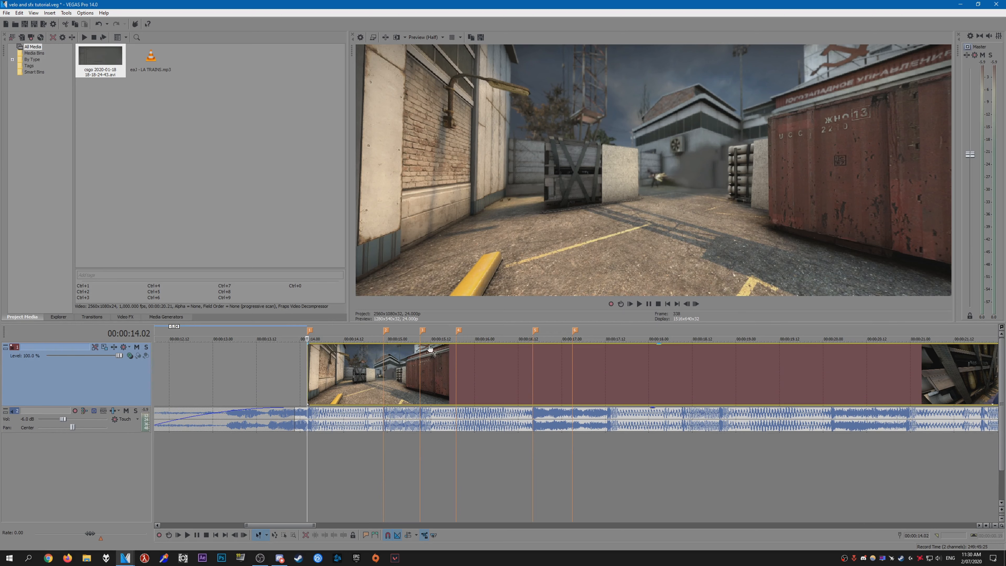
{"action": "scroll", "coordinate": [307, 527], "scroll_direction": "right", "scroll_amount": 2}
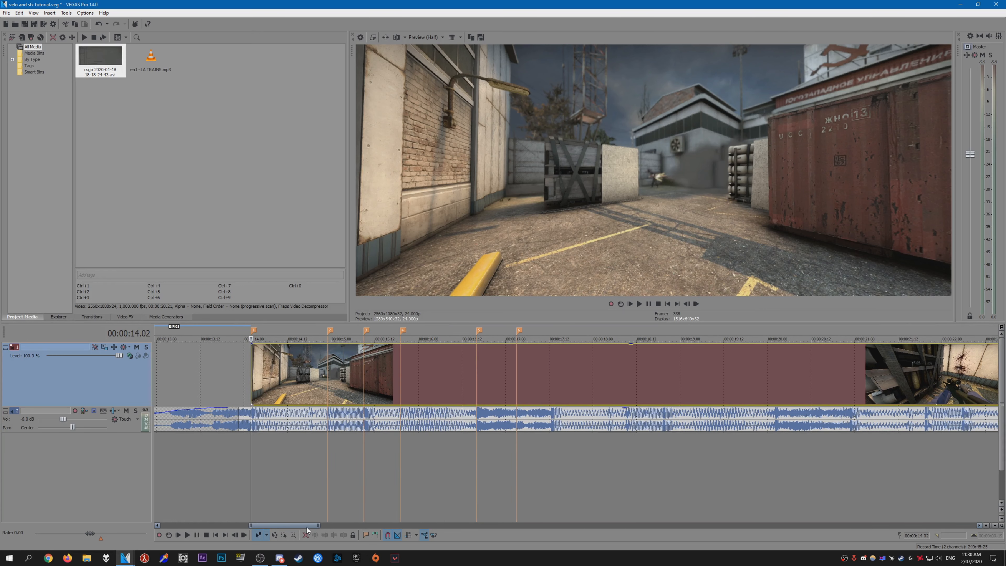
{"action": "scroll", "coordinate": [307, 530], "scroll_direction": "right", "scroll_amount": 2}
{"action": "right_click", "coordinate": [257, 375]}
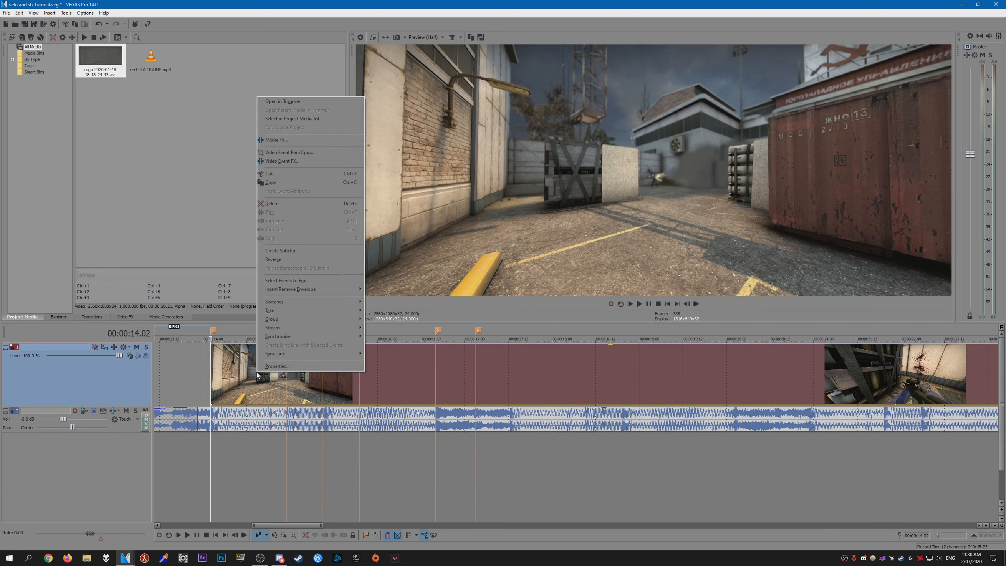
{"action": "mouse_move", "coordinate": [336, 289]}
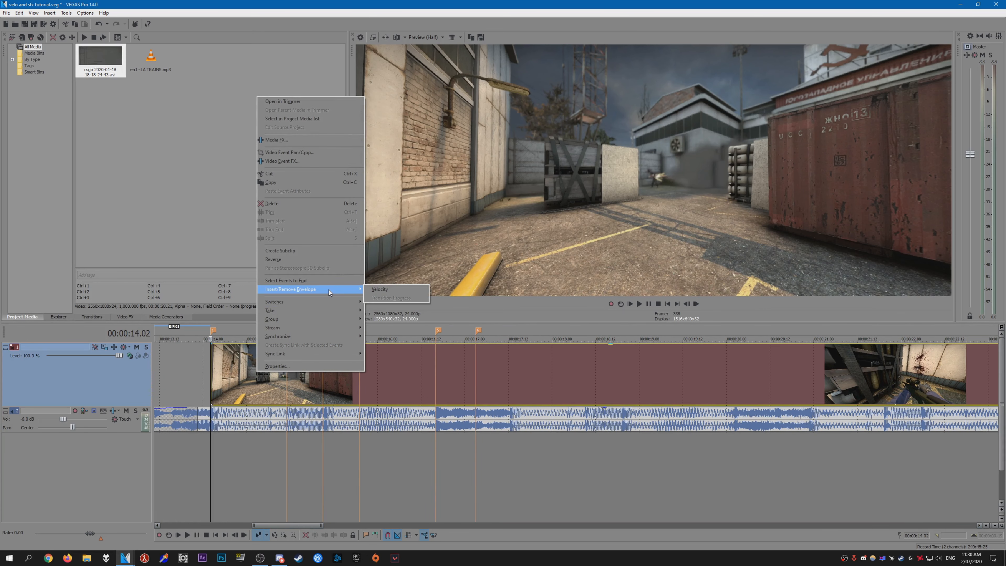
{"action": "left_click", "coordinate": [395, 290]}
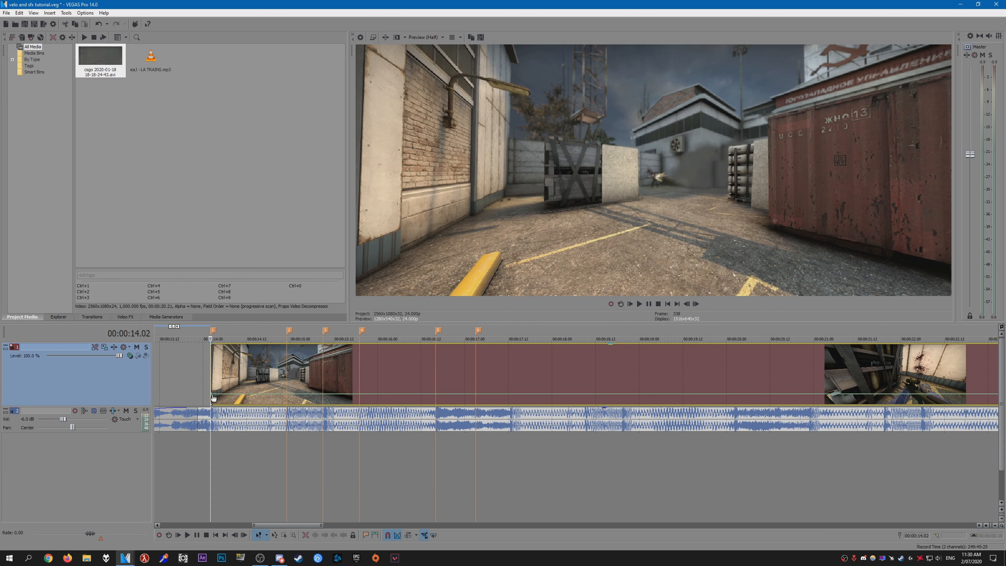
Check the clip's frames at the markers at 00:00:14.23 and 00:00:15.19
{"action": "mouse_move", "coordinate": [212, 397]}
{"action": "scroll", "coordinate": [410, 456], "scroll_direction": "up", "scroll_amount": 1}
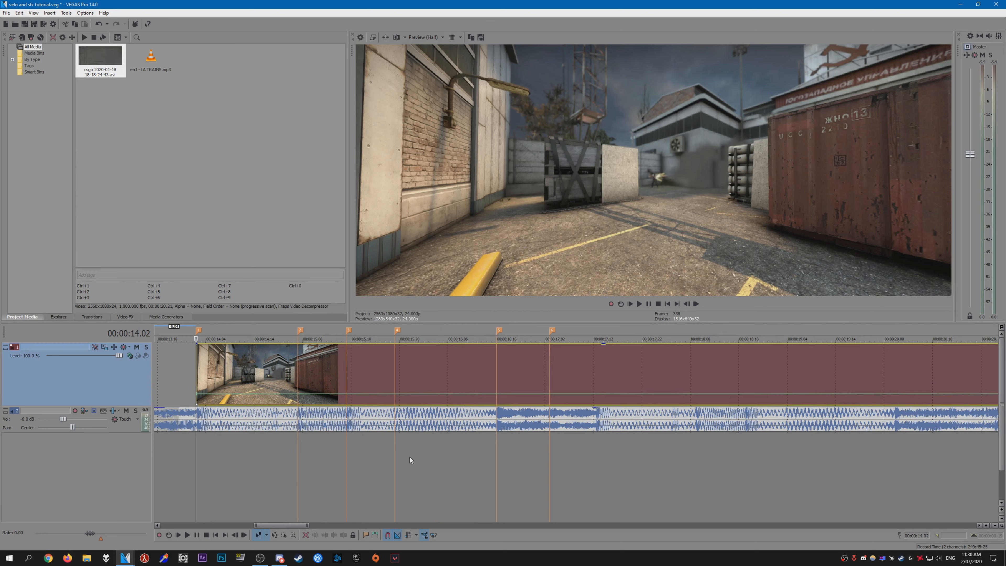
{"action": "left_click", "coordinate": [258, 372]}
{"action": "left_click", "coordinate": [247, 373]}
{"action": "mouse_move", "coordinate": [244, 373]}
{"action": "left_mouse_down"}
{"action": "mouse_move", "coordinate": [194, 373]}
{"action": "mouse_move", "coordinate": [679, 378]}
{"action": "mouse_move", "coordinate": [289, 378]}
{"action": "mouse_move", "coordinate": [297, 377]}
{"action": "left_mouse_up"}
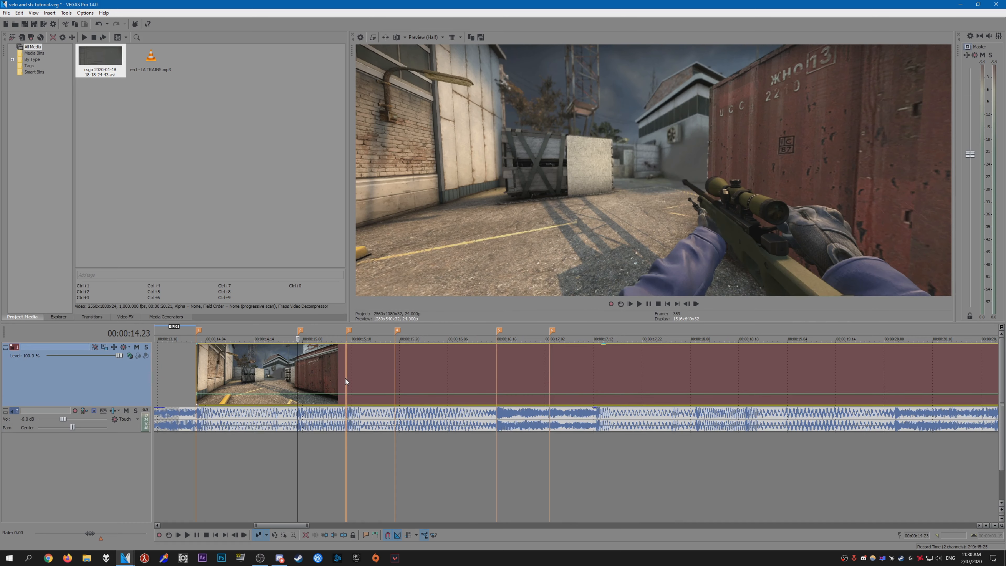
{"action": "left_click", "coordinate": [394, 381]}
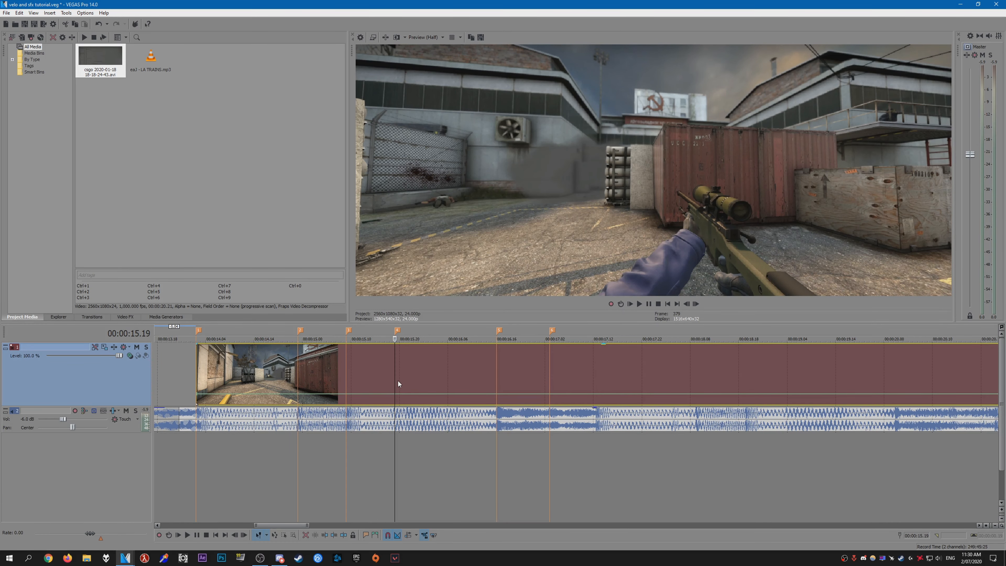
{"action": "mouse_move", "coordinate": [393, 378]}
{"action": "left_mouse_down"}
{"action": "mouse_move", "coordinate": [366, 374]}
{"action": "mouse_move", "coordinate": [396, 371]}
{"action": "left_mouse_up"}
Raise the clip's entire velocity envelope well above normal speed
{"action": "left_click", "coordinate": [197, 367]}
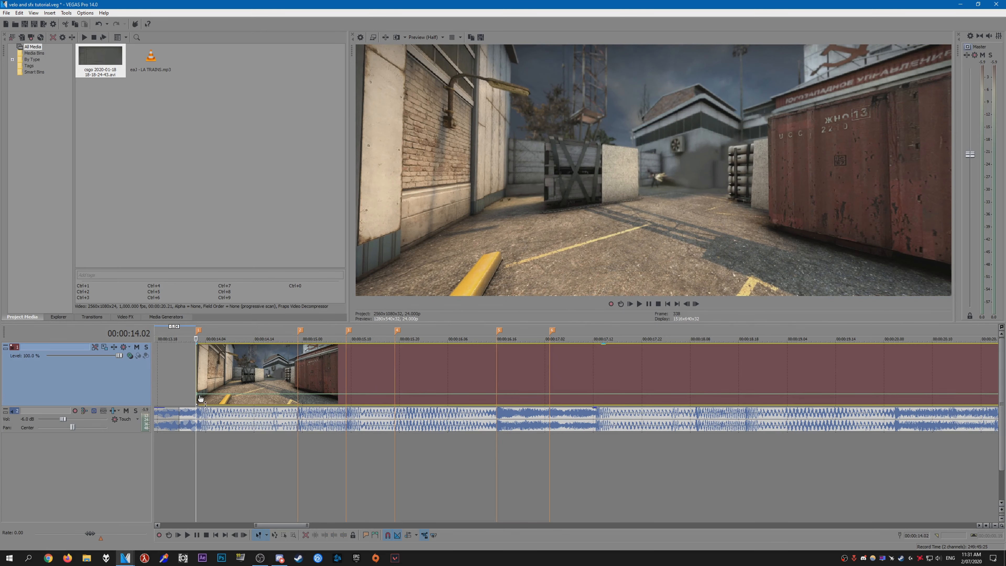
{"action": "left_click_drag", "start_coordinate": [198, 396], "coordinate": [198, 375]}
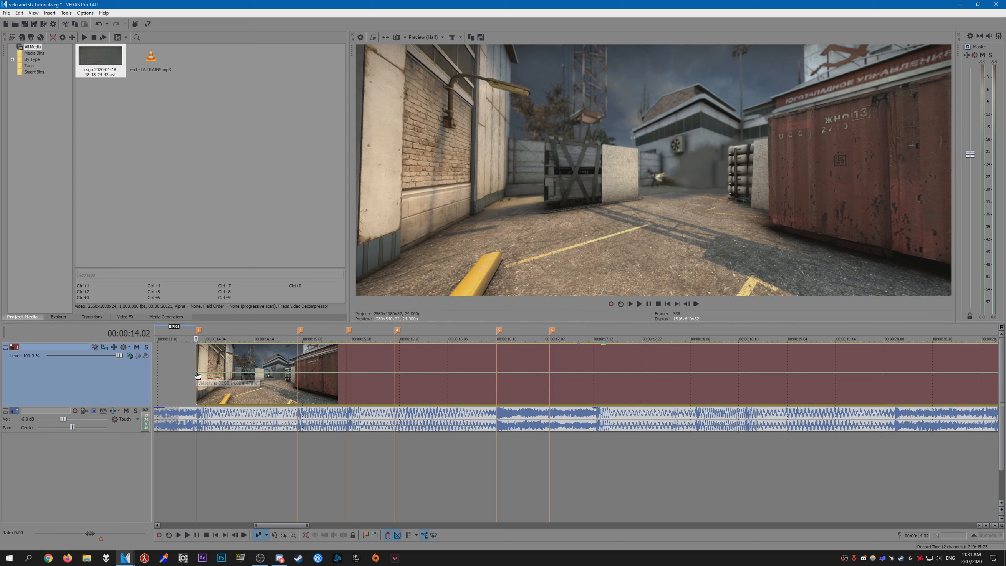
{"action": "scroll", "coordinate": [318, 397], "scroll_direction": "up", "scroll_amount": 1}
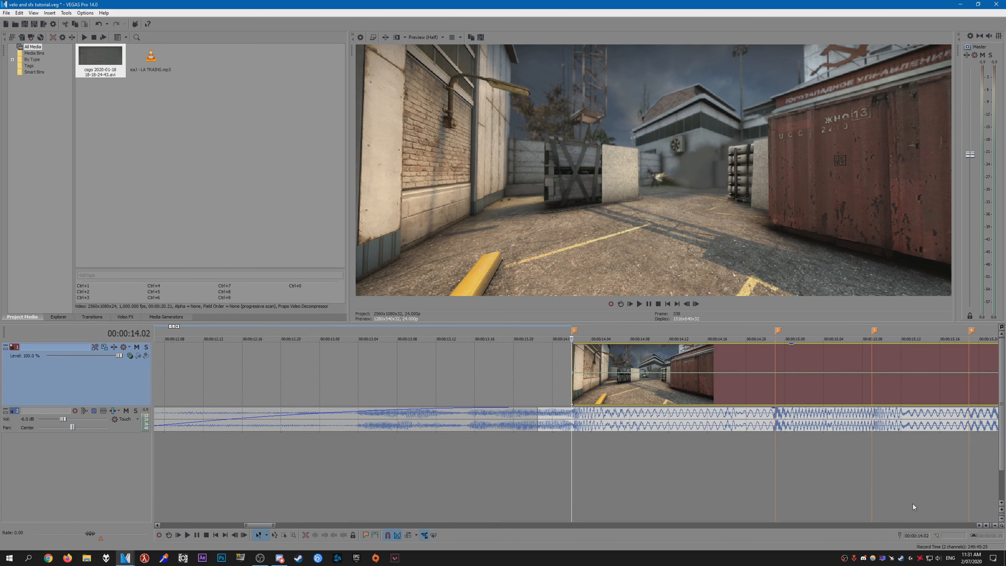
{"action": "scroll", "coordinate": [905, 505], "scroll_direction": "right", "scroll_amount": 4}
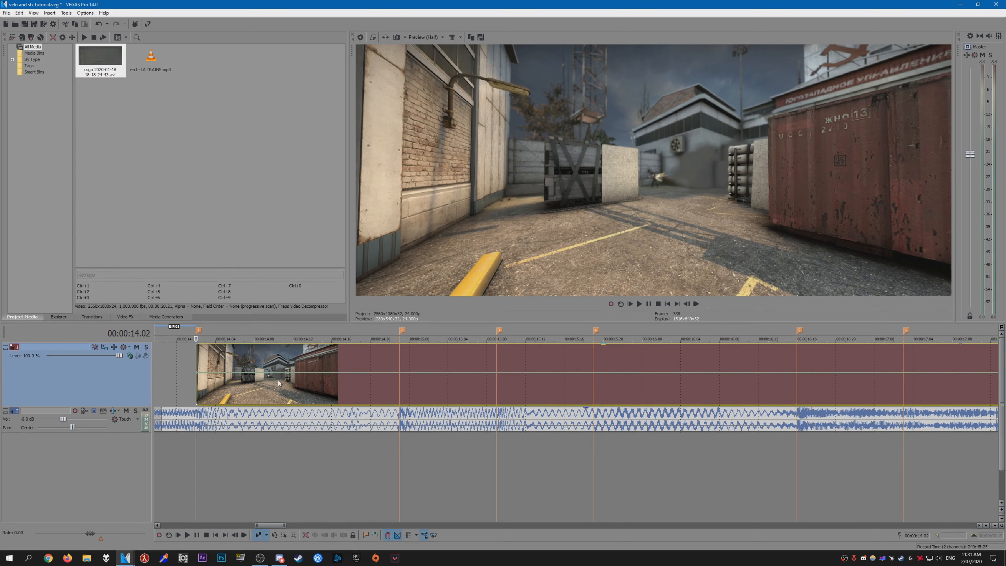
Add a velocity point at 00:00:14.04, just after the clip's start, and set it to normal velocity
{"action": "key", "text": "space"}
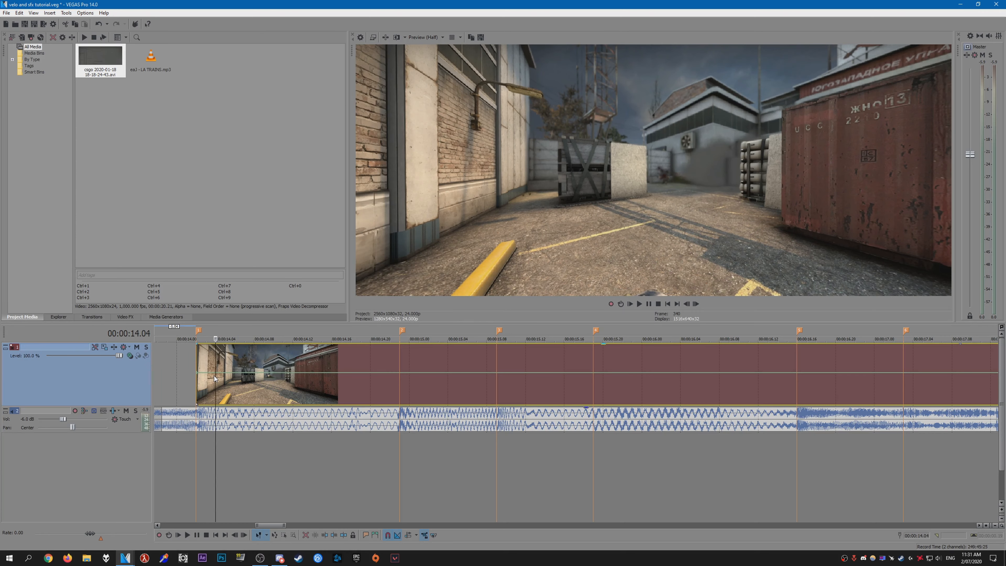
{"action": "left_click", "coordinate": [214, 377]}
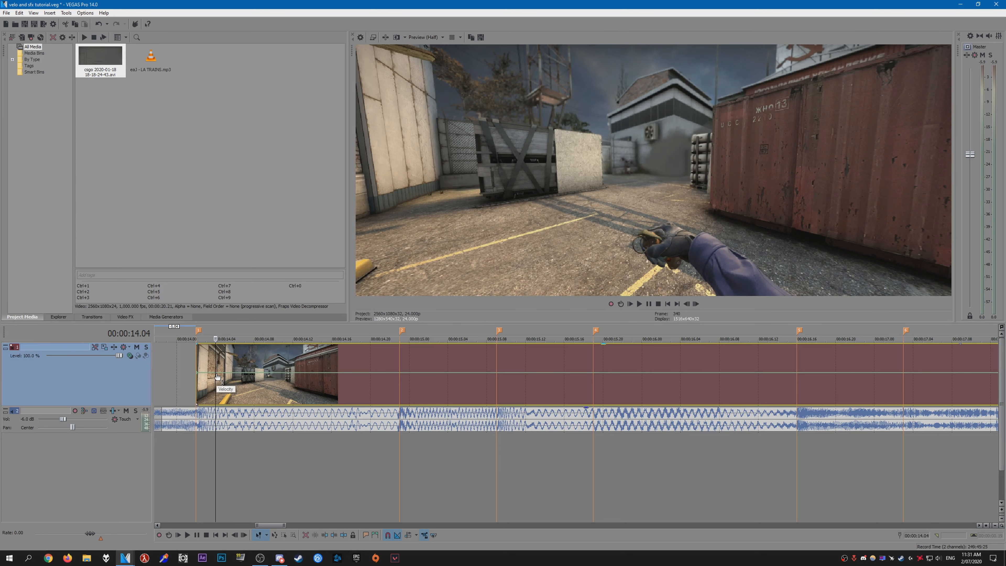
{"action": "right_click", "coordinate": [217, 374]}
{"action": "left_click", "coordinate": [219, 377]}
{"action": "right_click", "coordinate": [216, 373]}
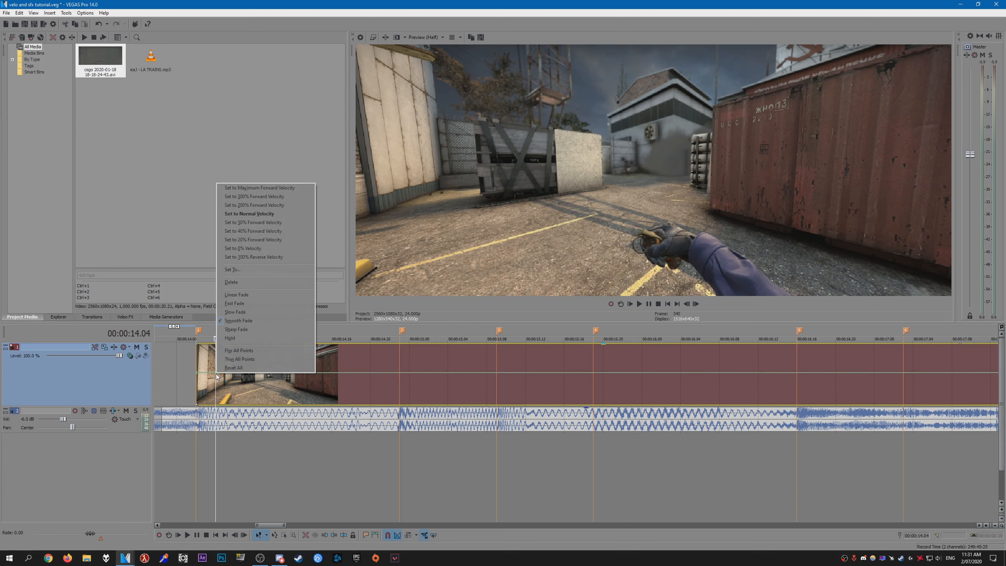
{"action": "left_click", "coordinate": [275, 214]}
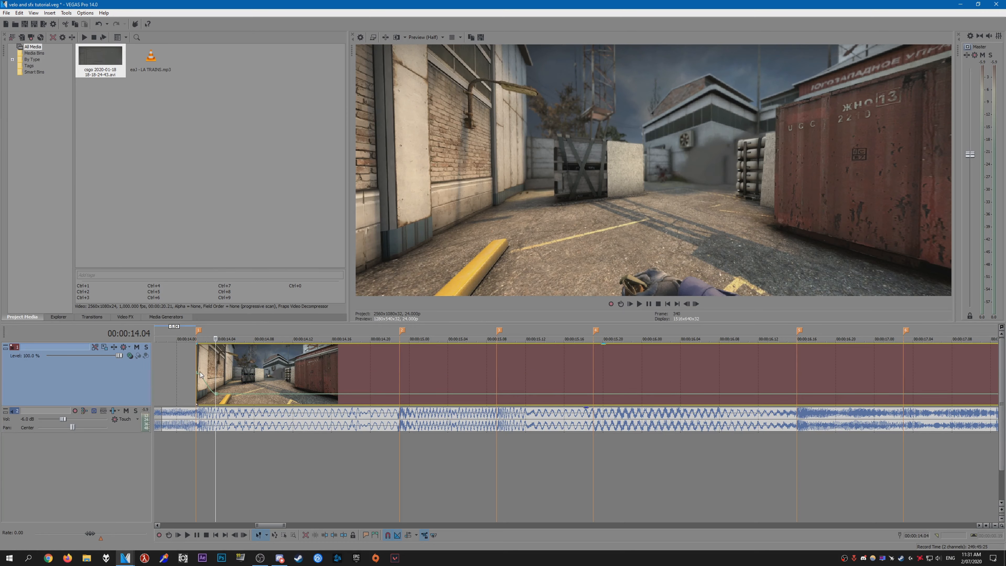
Step frame by frame through the initial velocity drop around 00:00:14.04
{"action": "left_click", "coordinate": [226, 395]}
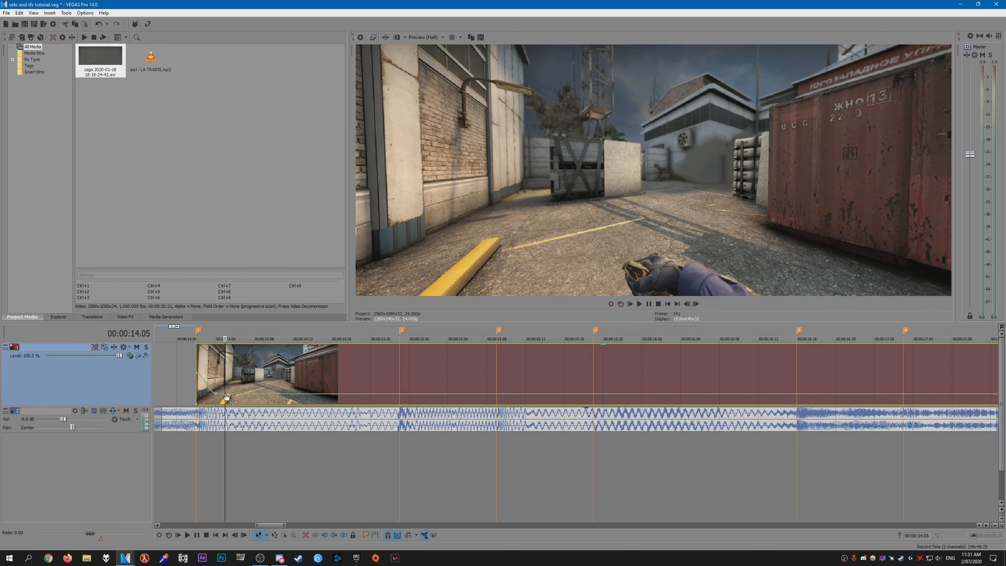
{"action": "key", "text": "Left"}
{"action": "key", "text": "Left"}
{"action": "key", "text": "Left"}
{"action": "key", "text": "Right"}
{"action": "key", "text": "Right"}
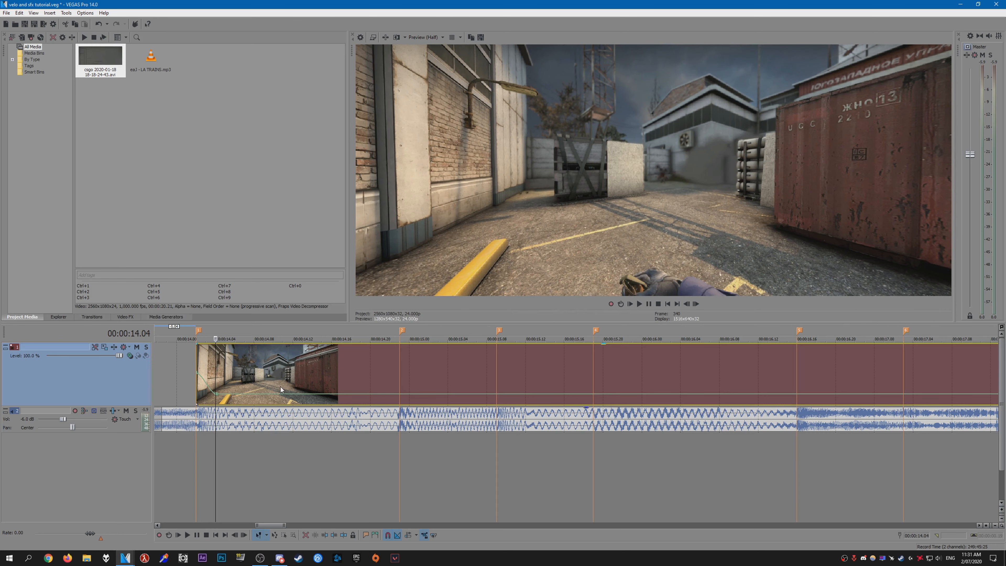
Add a velocity point at 00:00:14.06 and set it to 25%
{"action": "scroll", "coordinate": [309, 399], "scroll_direction": "up", "scroll_amount": 2}
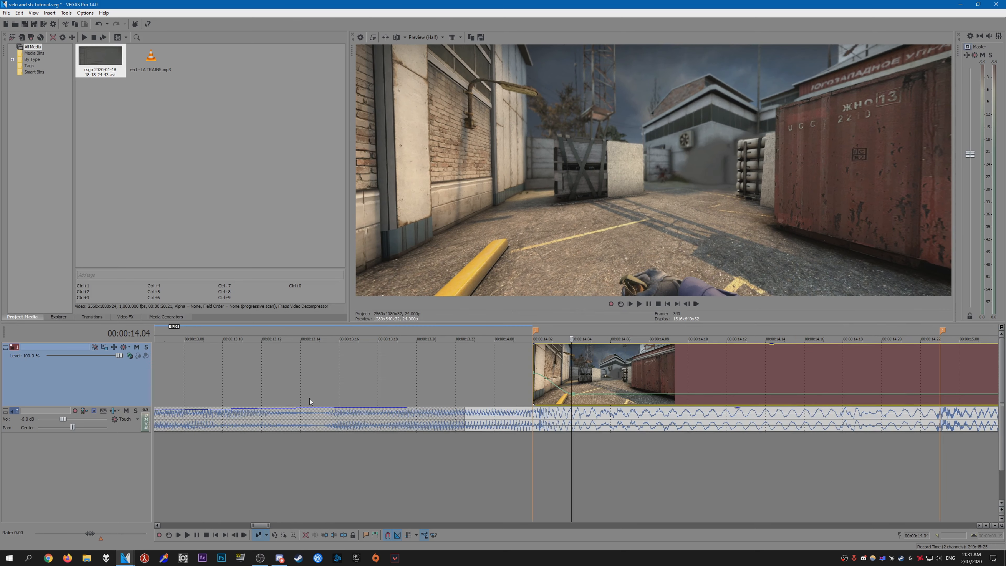
{"action": "left_click", "coordinate": [980, 525]}
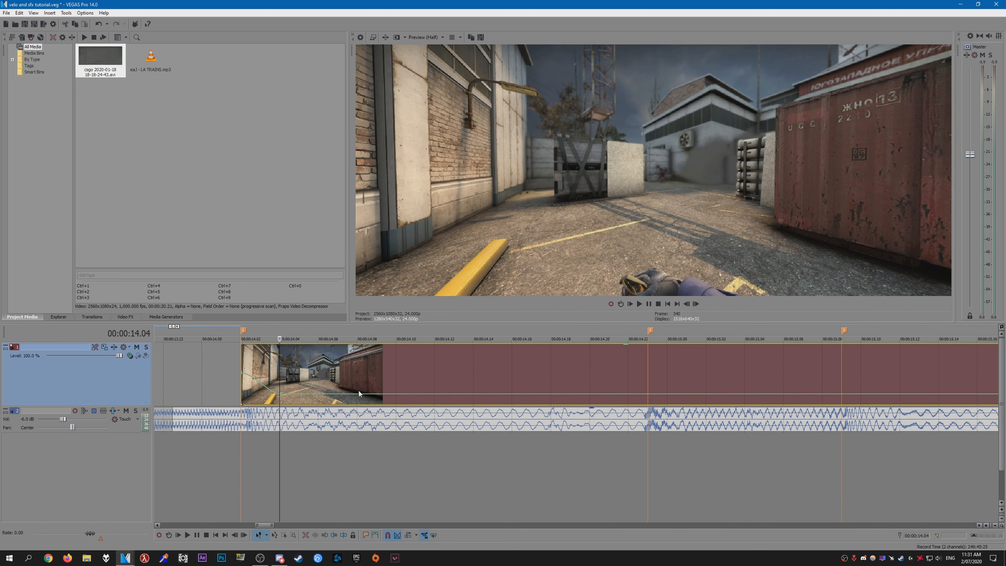
{"action": "key", "text": "Right"}
{"action": "key", "text": "Right"}
{"action": "right_click", "coordinate": [320, 395]}
{"action": "left_click", "coordinate": [337, 398]}
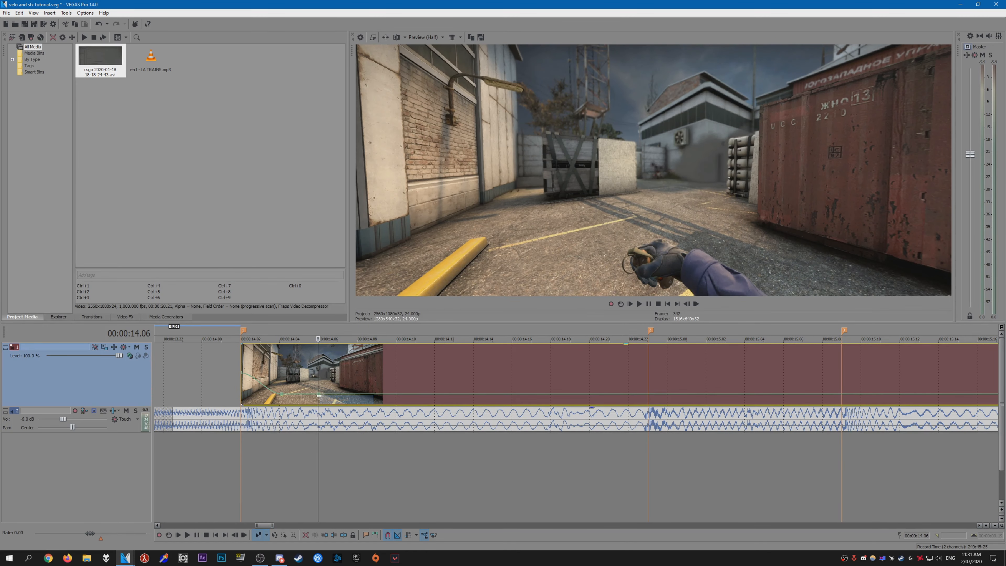
{"action": "right_click", "coordinate": [319, 394]}
{"action": "left_click", "coordinate": [357, 292]}
{"action": "type", "text": "25"}
{"action": "key", "text": "Return"}
Review the slowdown frame by frame from the clip's start to 00:00:14.11
{"action": "left_click", "coordinate": [243, 374]}
{"action": "key", "text": "Right"}
{"action": "key", "text": "Right"}
{"action": "key", "text": "Right"}
{"action": "key", "text": "Right"}
{"action": "key", "text": "Right"}
{"action": "key", "text": "Right"}
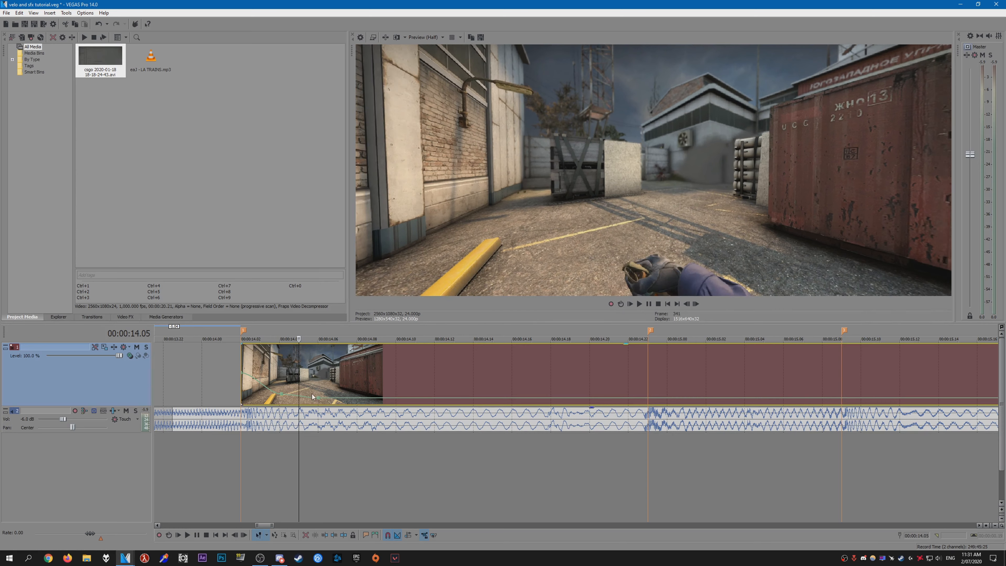
{"action": "key", "text": "Right"}
{"action": "key", "text": "Right"}
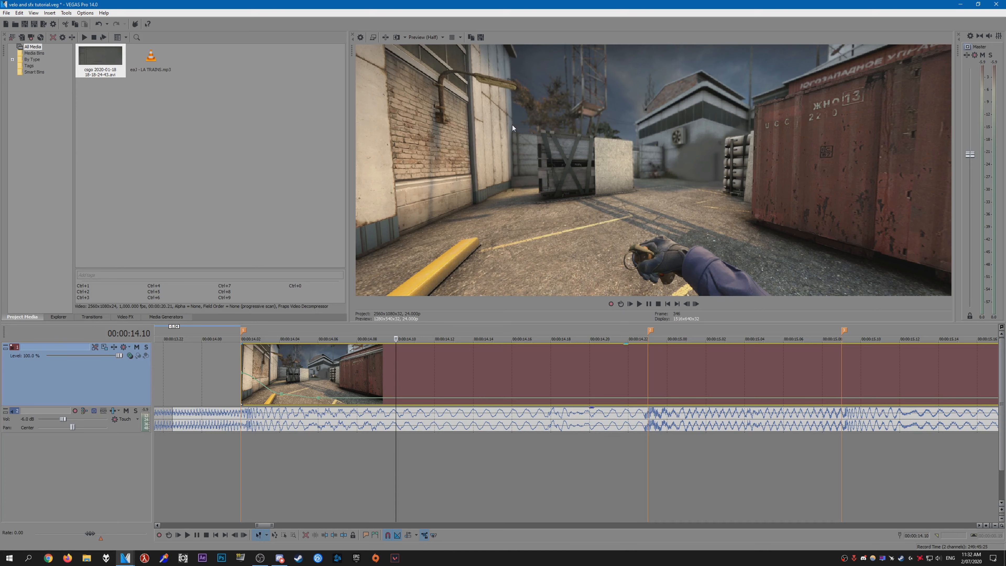
{"action": "key", "text": "Left"}
{"action": "key", "text": "Left"}
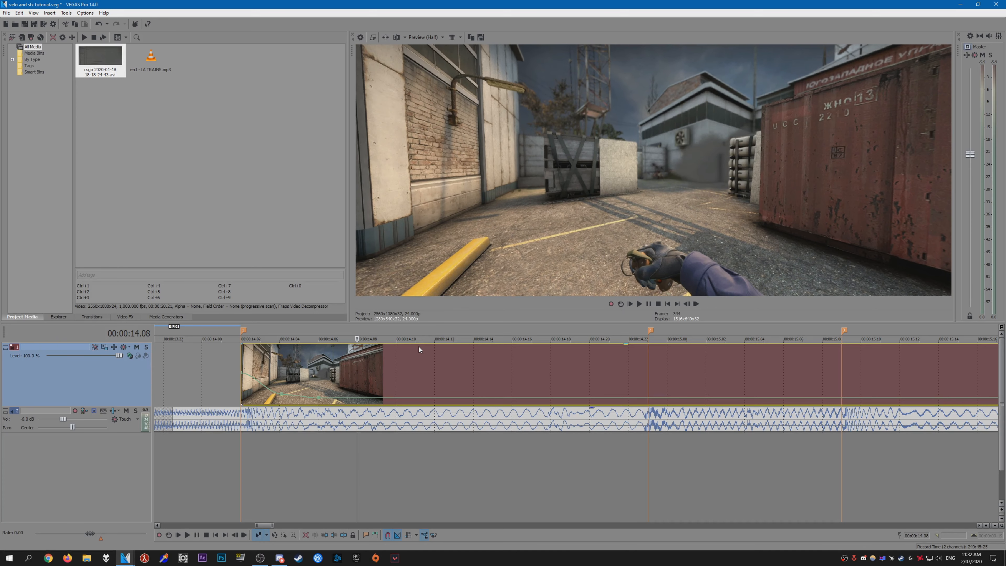
{"action": "key", "text": "Right"}
{"action": "key", "text": "Right"}
{"action": "key", "text": "Right"}
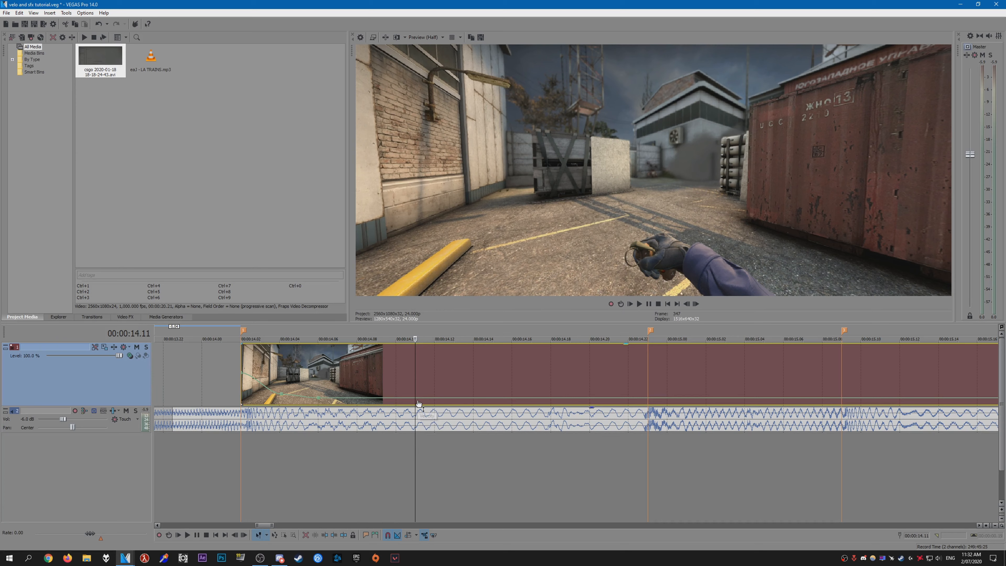
Add a velocity point at about 00:00:14.09 and set it to 10%
{"action": "key", "text": "Left"}
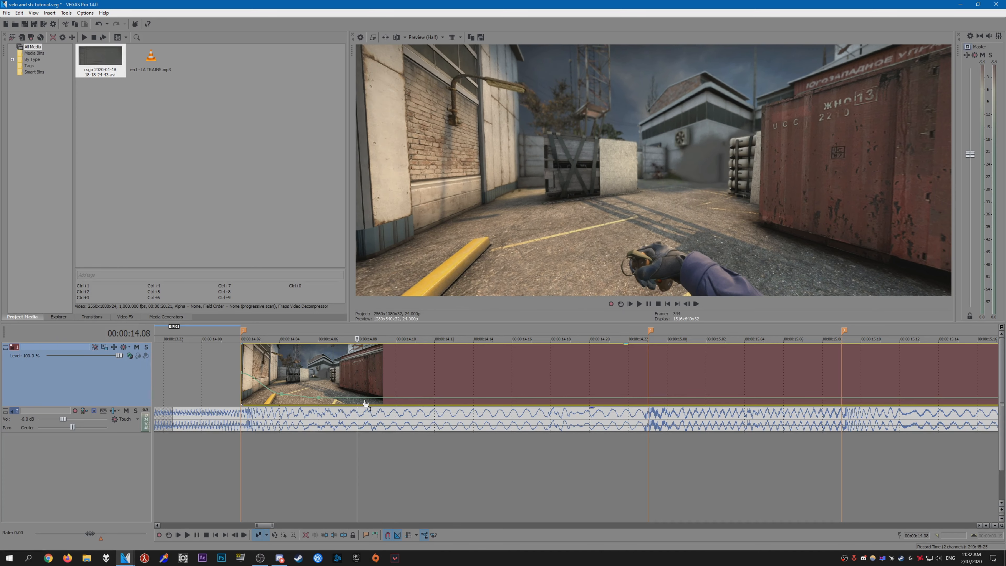
{"action": "key", "text": "Left"}
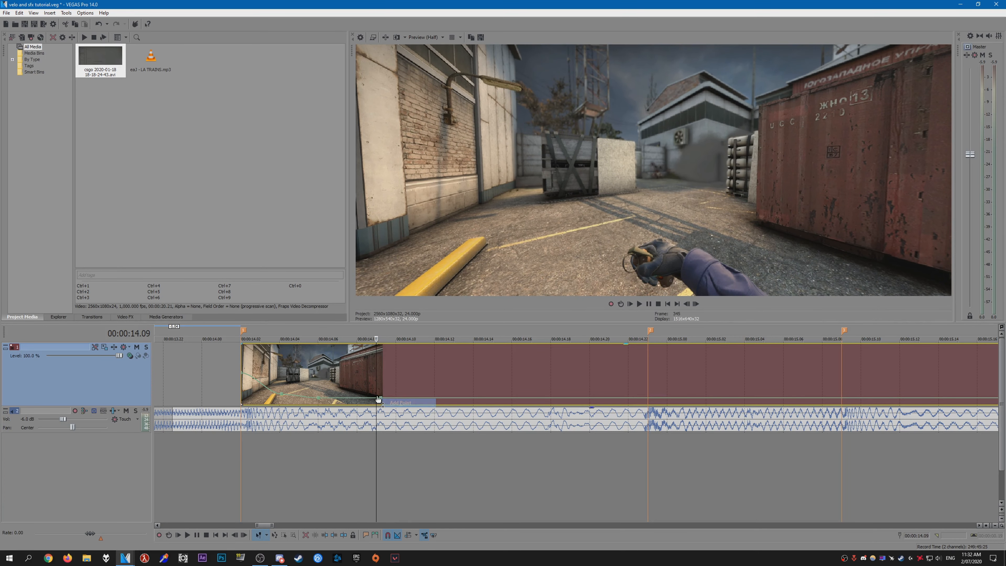
{"action": "right_click", "coordinate": [381, 399]}
{"action": "left_click", "coordinate": [407, 295]}
{"action": "type", "text": "10"}
{"action": "key", "text": "Return"}
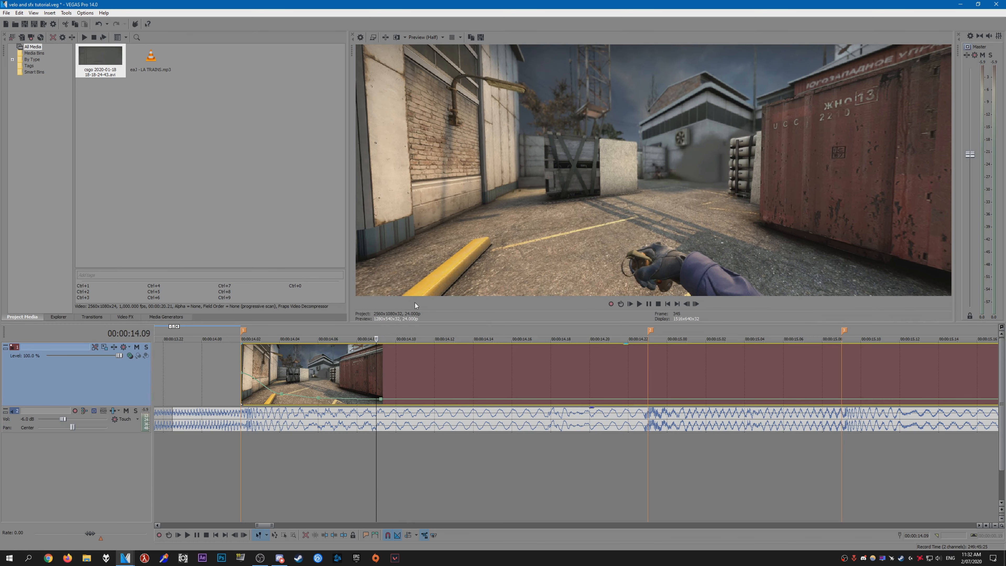
Add a velocity point just before 00:00:14.17 and open its custom velocity value
{"action": "key", "text": "Right"}
{"action": "key", "text": "Right"}
{"action": "key", "text": "Right"}
{"action": "key", "text": "Right"}
{"action": "key", "text": "Right"}
{"action": "key", "text": "Right"}
{"action": "key", "text": "Right"}
{"action": "key", "text": "Right"}
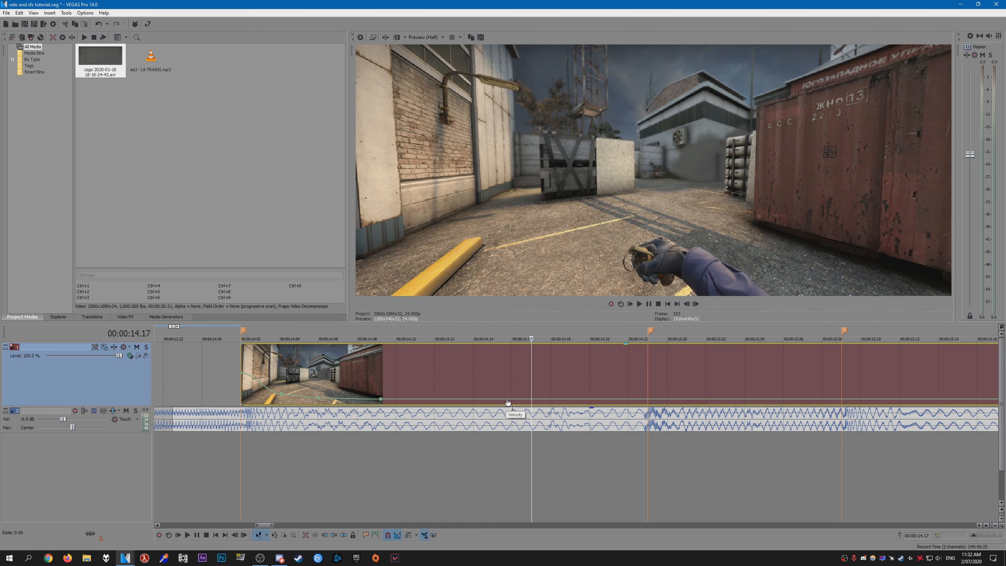
{"action": "right_click", "coordinate": [519, 399]}
{"action": "left_click", "coordinate": [529, 404]}
{"action": "right_click", "coordinate": [518, 398]}
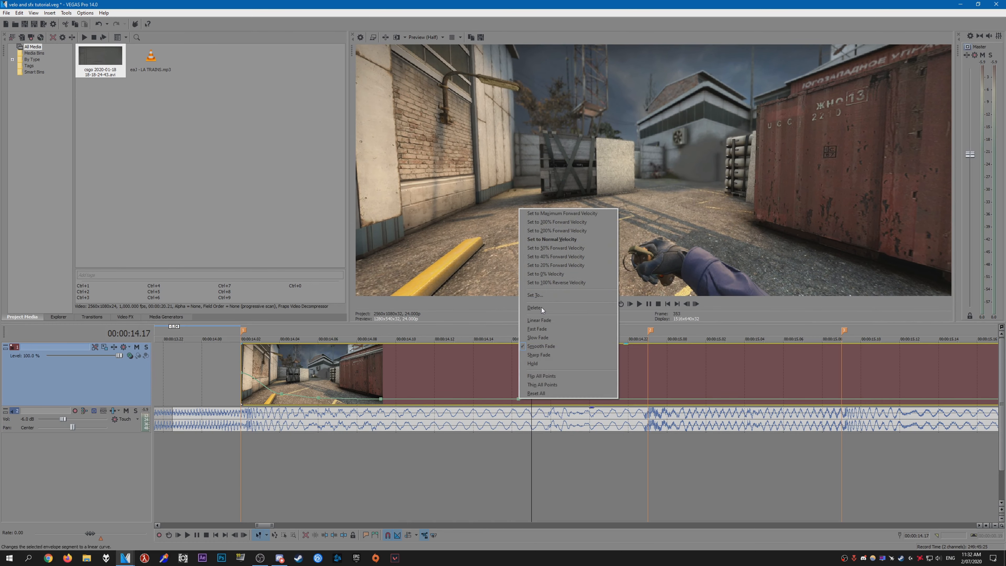
{"action": "left_click", "coordinate": [540, 297]}
Step through the slow section frame by frame up to the second marker at 00:00:14.23
{"action": "key", "text": "Left"}
{"action": "key", "text": "Right"}
{"action": "key", "text": "Right"}
{"action": "key", "text": "Right"}
{"action": "key", "text": "Left"}
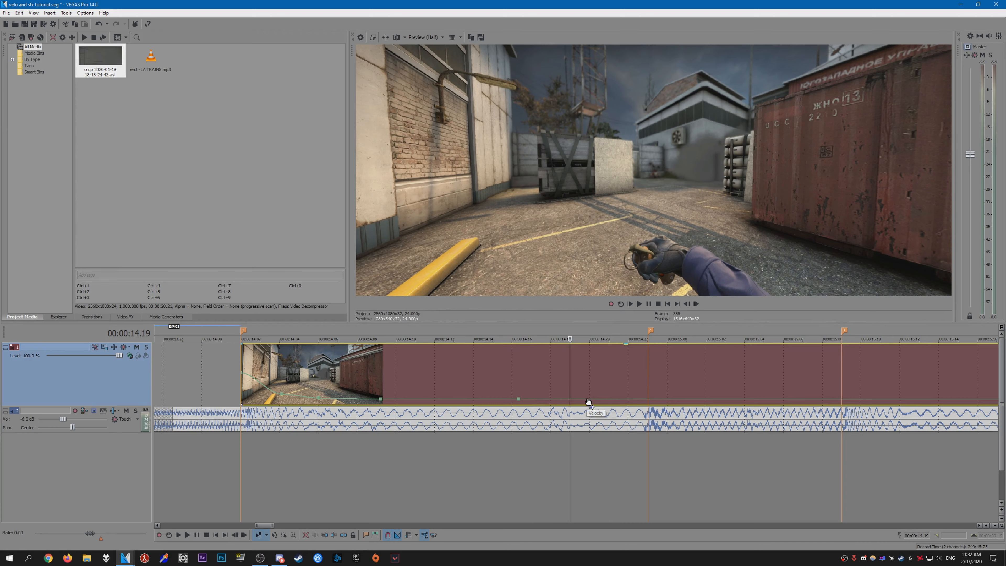
{"action": "key", "text": "Right"}
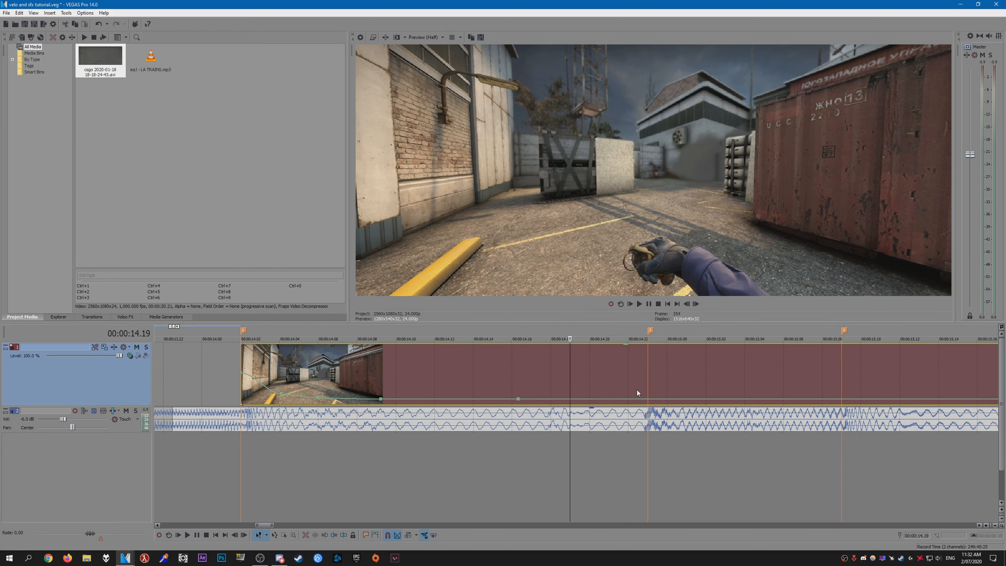
{"action": "key", "text": "Right"}
{"action": "key", "text": "Right"}
{"action": "key", "text": "Right"}
{"action": "key", "text": "Right"}
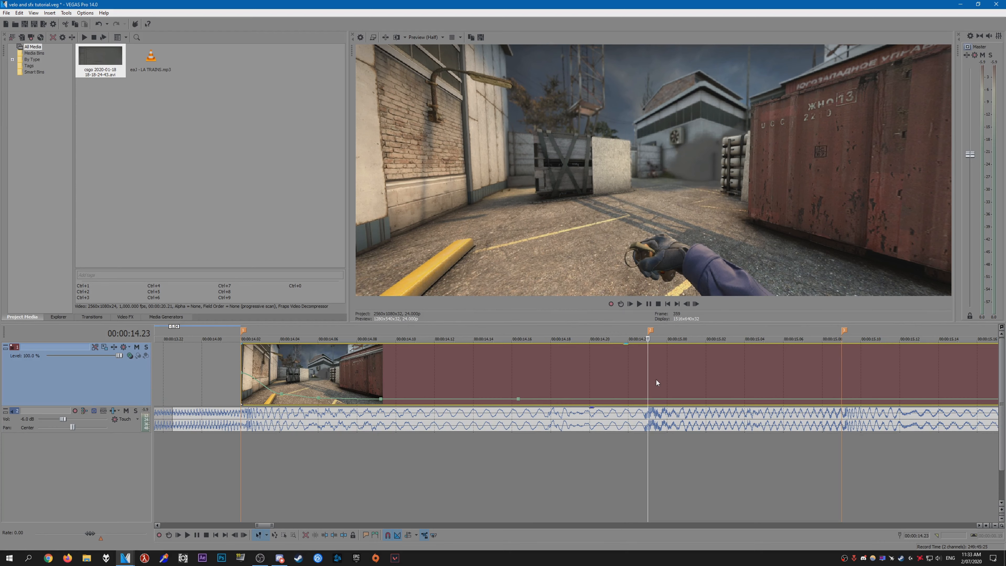
Add a velocity point at about 00:00:14.20 and move the preceding point forward to about 00:00:14.18
{"action": "double_click", "coordinate": [583, 400]}
{"action": "left_click_drag", "start_coordinate": [583, 400], "coordinate": [589, 398]}
{"action": "left_click_drag", "start_coordinate": [518, 399], "coordinate": [631, 398]}
{"action": "left_click", "coordinate": [628, 398]}
Set the velocity point at about 00:00:14.20 to 40%
{"action": "right_click", "coordinate": [592, 398]}
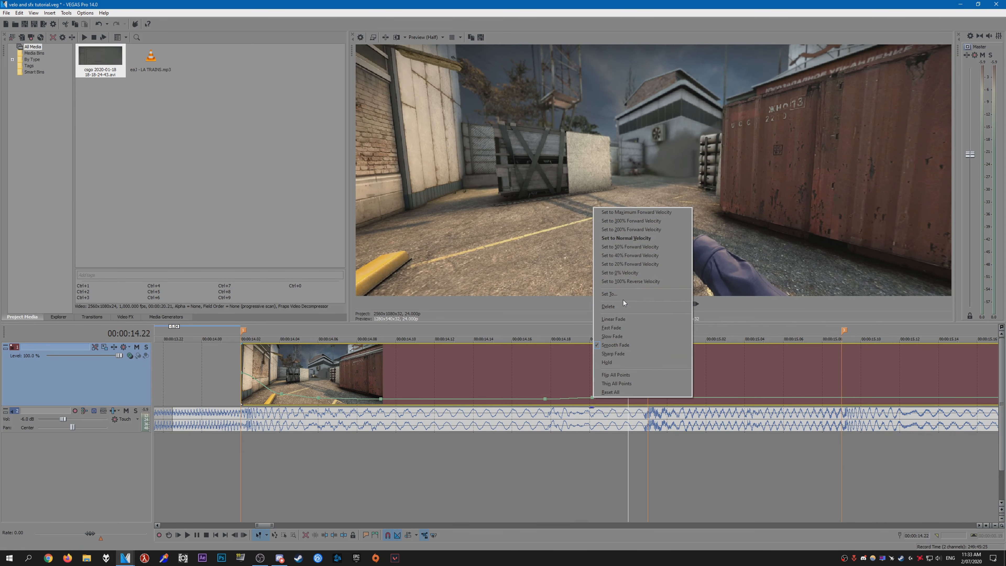
{"action": "left_click", "coordinate": [624, 293]}
{"action": "type", "text": "40"}
{"action": "key", "text": "Return"}
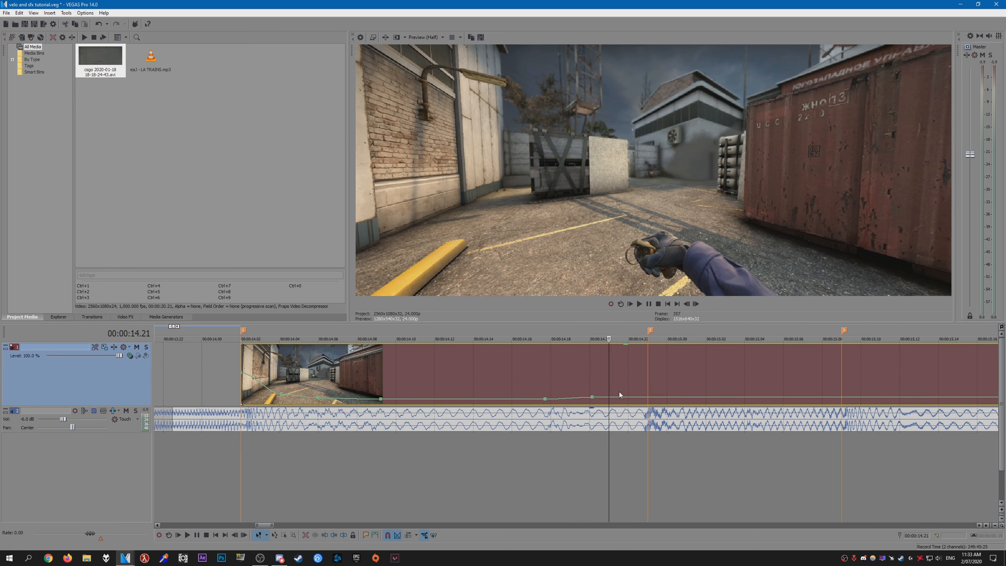
Add a velocity point at about 00:00:14.22 and set it to 80%
{"action": "right_click", "coordinate": [631, 396]}
{"action": "right_click", "coordinate": [629, 397]}
{"action": "left_click", "coordinate": [655, 293]}
{"action": "type", "text": "80"}
{"action": "key", "text": "Return"}
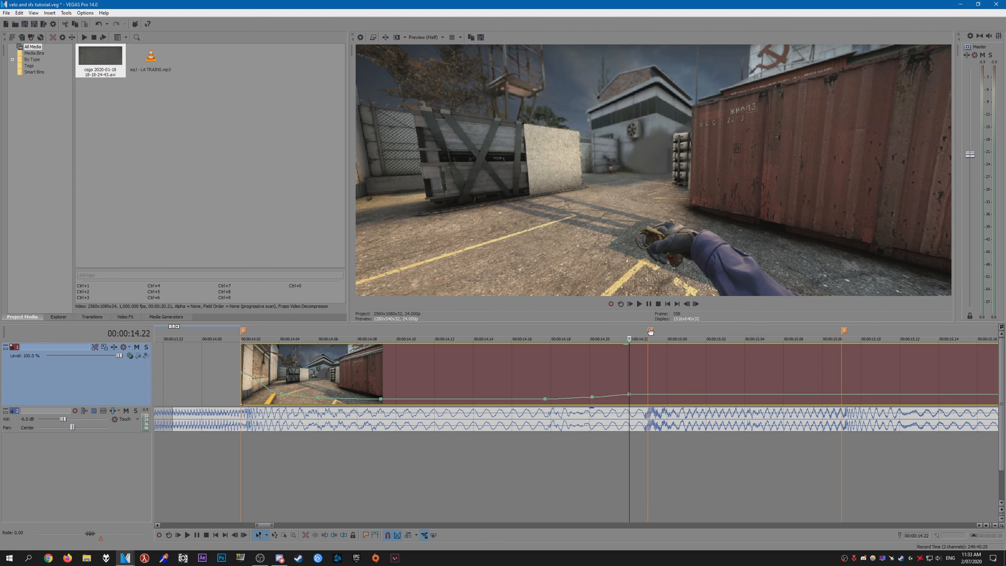
Set the velocity point at about 00:00:14.22 to 100%
{"action": "right_click", "coordinate": [630, 396]}
{"action": "left_click", "coordinate": [655, 290]}
{"action": "type", "text": "100"}
{"action": "key", "text": "Return"}
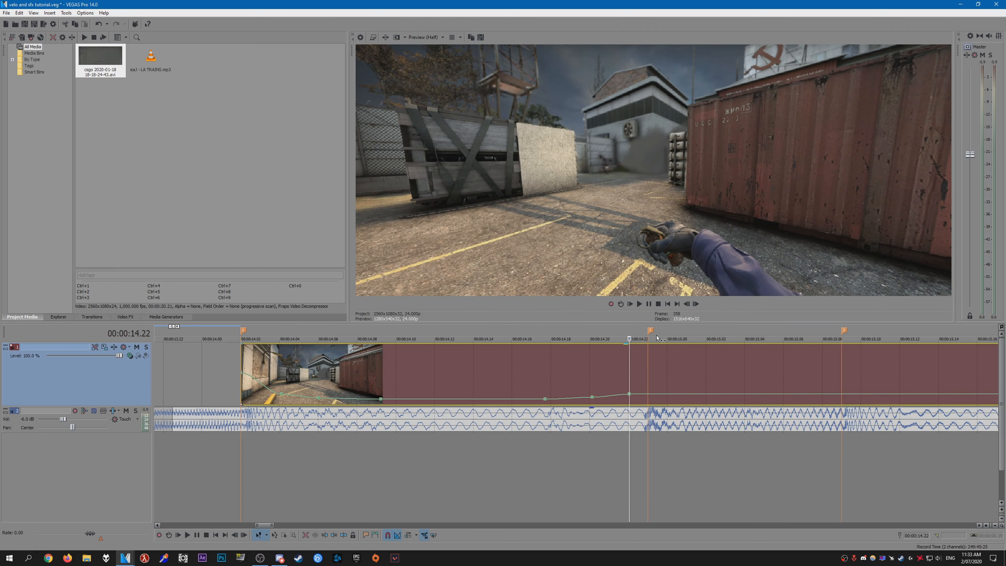
Add a velocity point on the 00:00:14.23 marker, raise it to about 238% and open its custom velocity value
{"action": "left_click", "coordinate": [651, 396]}
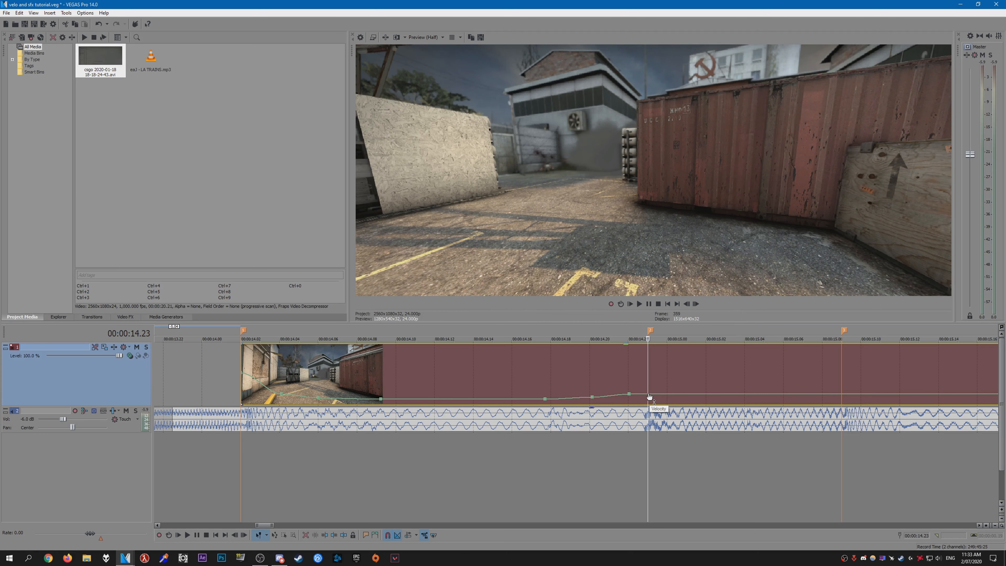
{"action": "left_click_drag", "start_coordinate": [649, 396], "coordinate": [649, 389]}
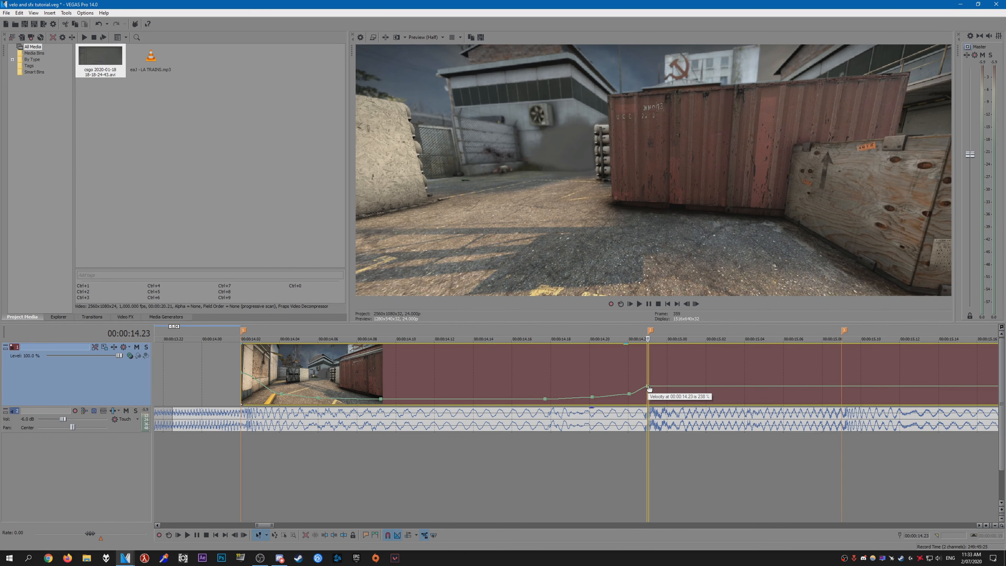
{"action": "right_click", "coordinate": [649, 388]}
{"action": "left_click", "coordinate": [675, 278]}
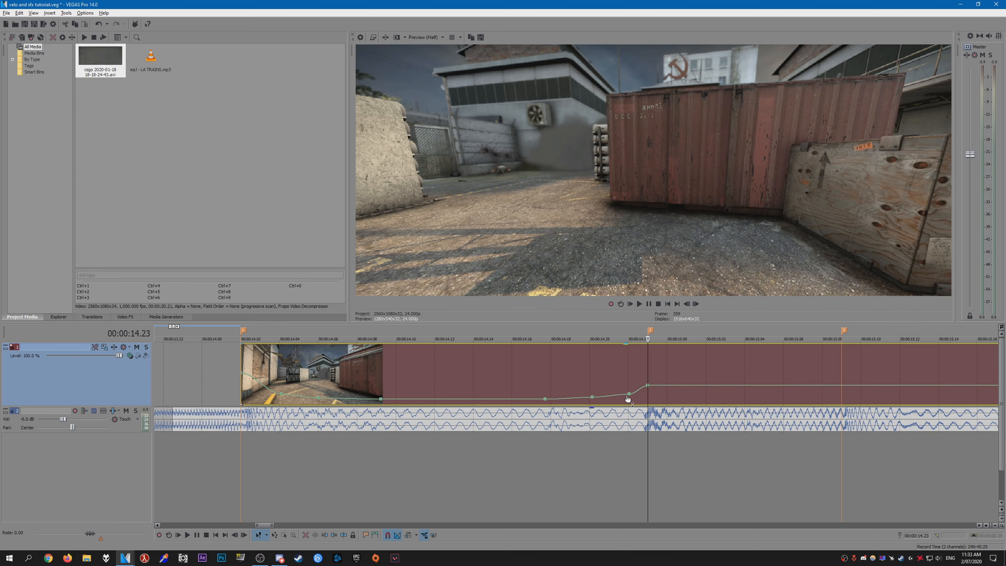
Move the 100% velocity point slightly earlier, between 00:00:14.21 and 00:00:14.22, and set it to 105%
{"action": "left_click_drag", "start_coordinate": [627, 398], "coordinate": [618, 398]}
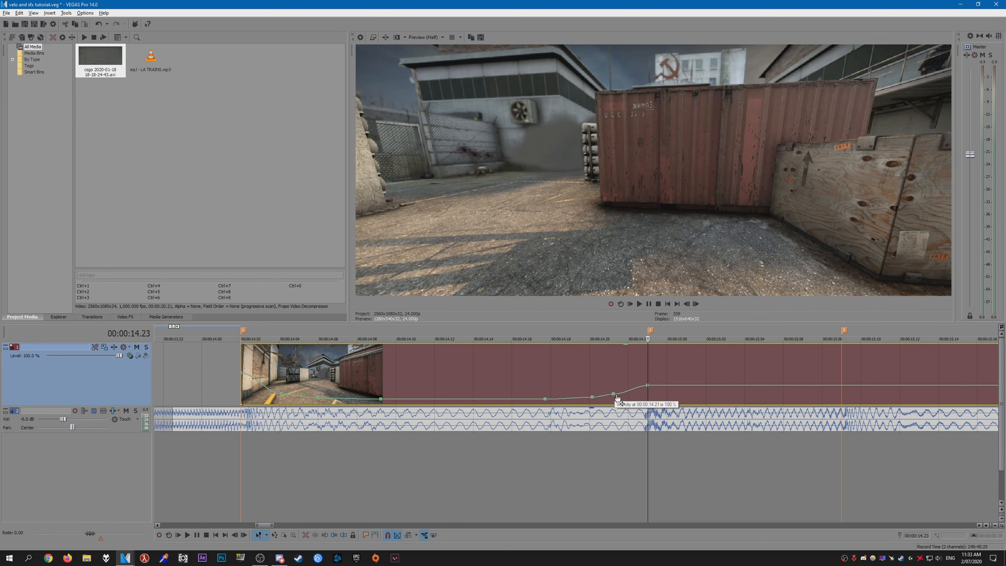
{"action": "right_click", "coordinate": [617, 397]}
{"action": "left_click", "coordinate": [650, 290]}
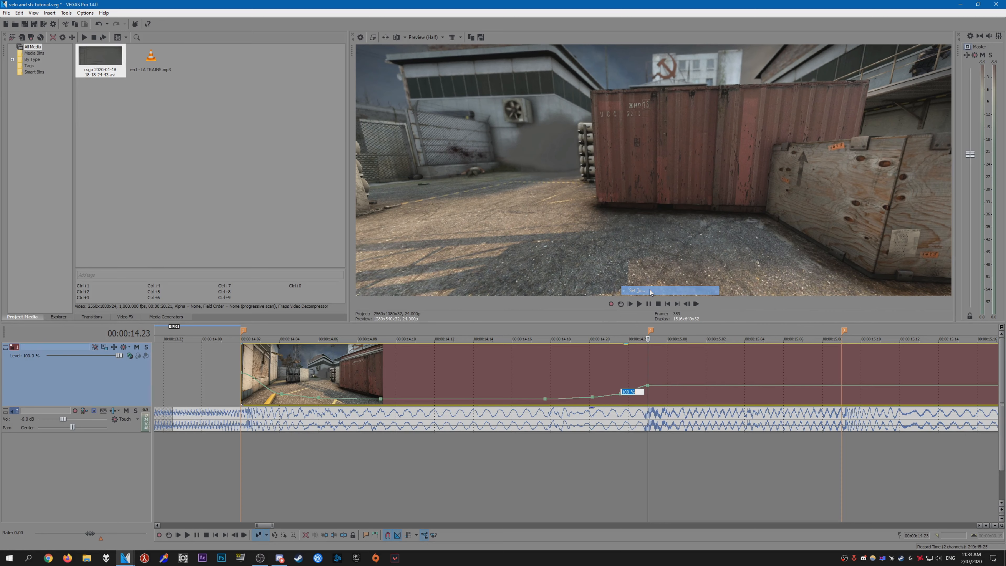
{"action": "type", "text": "105"}
{"action": "key", "text": "Return"}
Shift the 40% velocity point slightly earlier near 00:00:14.20, enter a new custom velocity and check the frames up to the 00:00:14.23 marker
{"action": "left_click", "coordinate": [592, 397]}
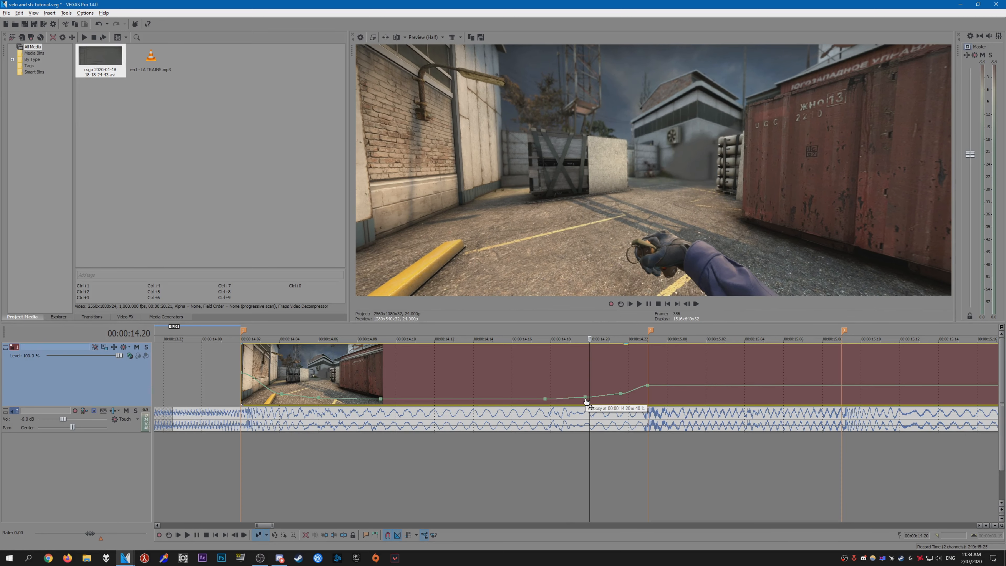
{"action": "right_click", "coordinate": [592, 398]}
{"action": "left_click", "coordinate": [615, 305]}
{"action": "type", "text": "2"}
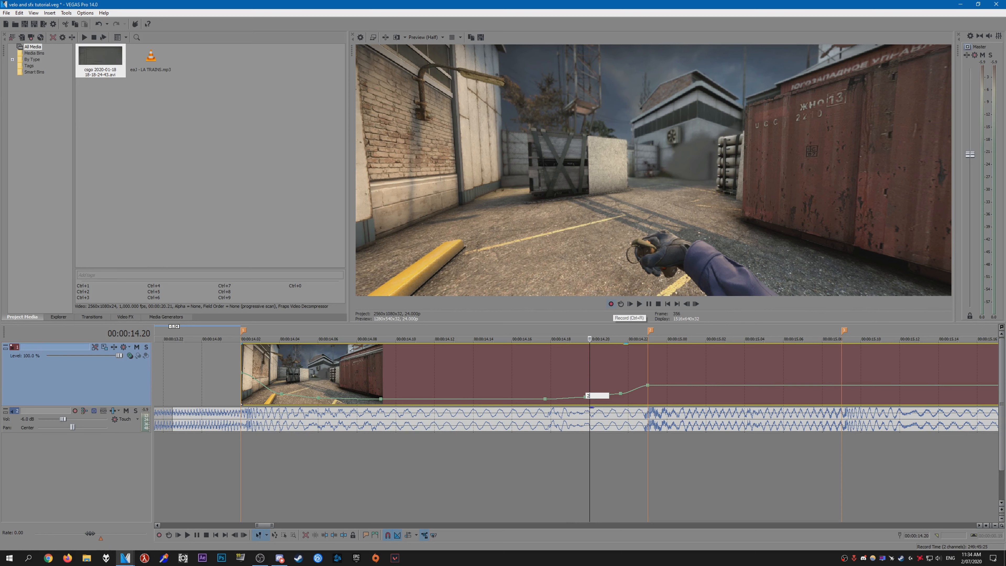
{"action": "key", "text": "Return"}
{"action": "key", "text": "Right"}
{"action": "key", "text": "Right"}
{"action": "key", "text": "Right"}
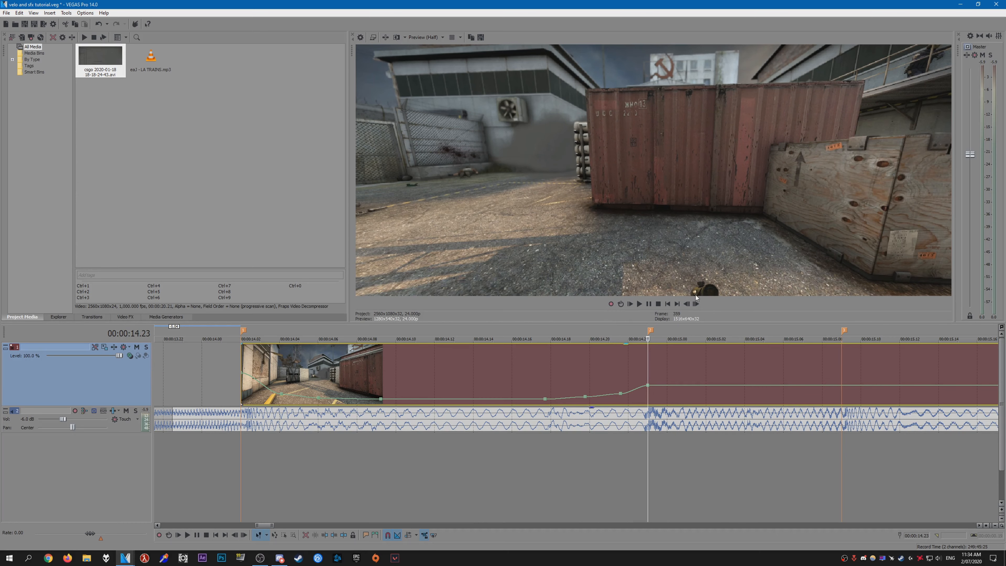
Add a velocity point after the 00:00:14.23 peak and place it at about 00:00:15.01 and 69%
{"action": "double_click", "coordinate": [662, 389]}
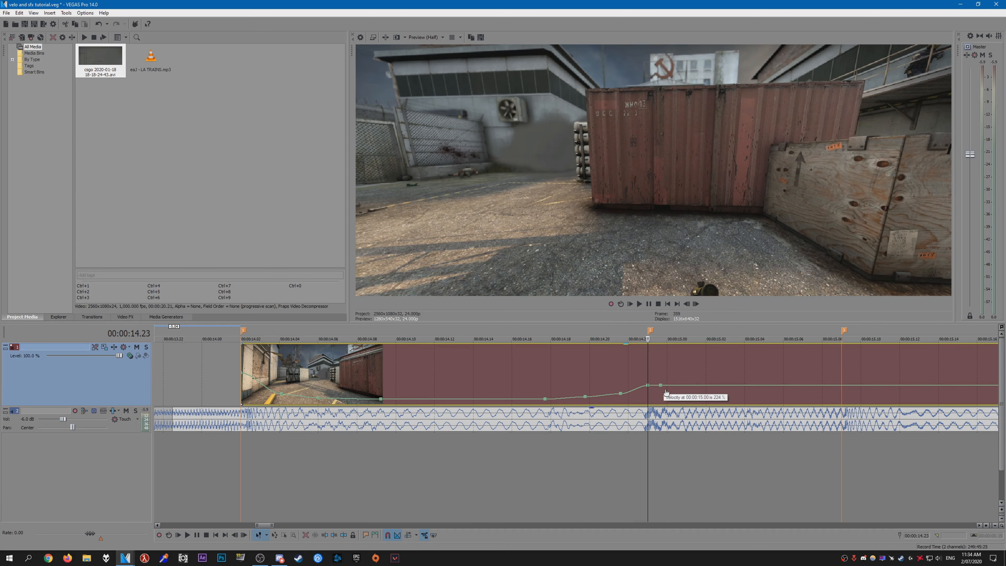
{"action": "left_click_drag", "start_coordinate": [663, 390], "coordinate": [688, 400]}
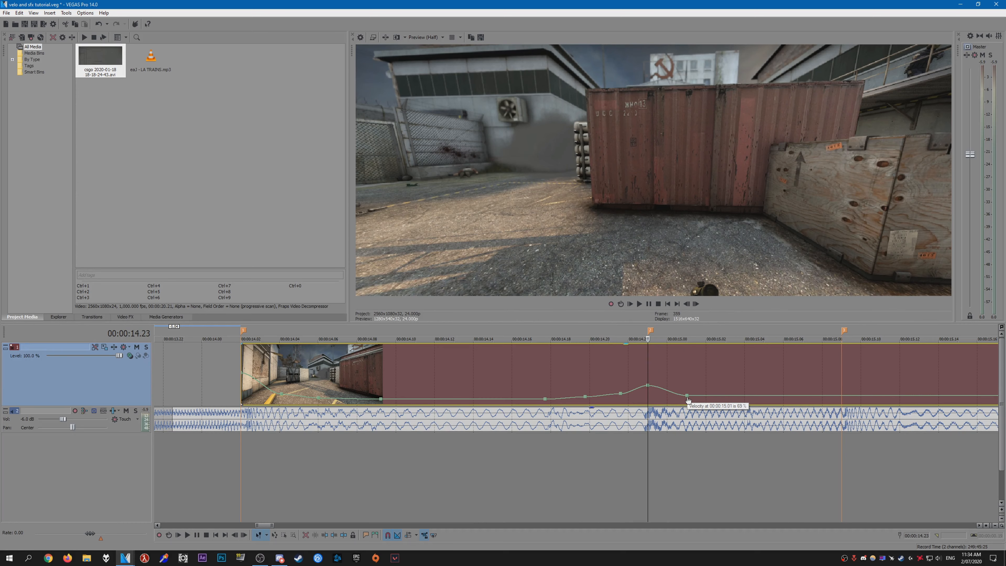
{"action": "key", "text": "Right"}
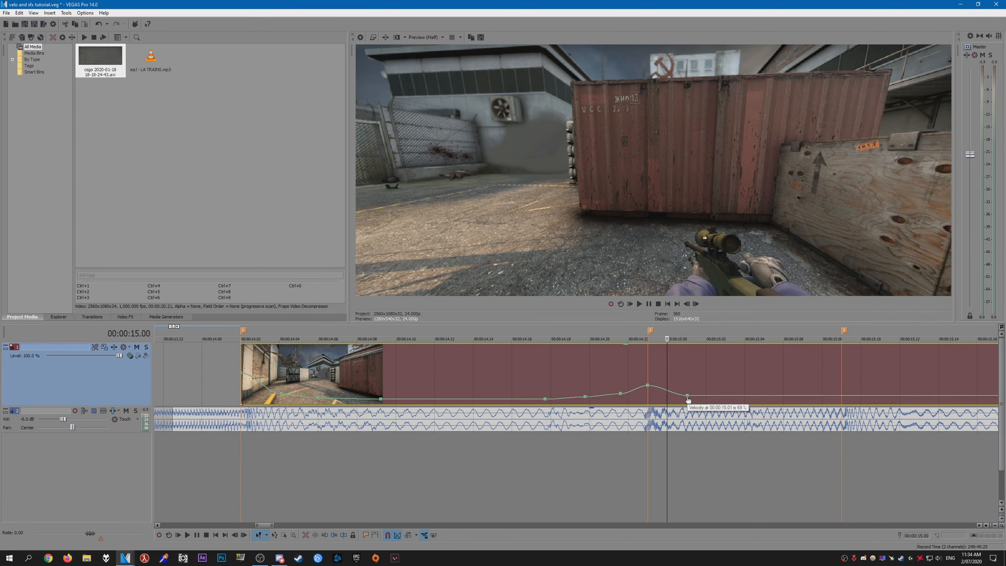
{"action": "key", "text": "Right"}
{"action": "key", "text": "Right"}
{"action": "key", "text": "Right"}
{"action": "key", "text": "Right"}
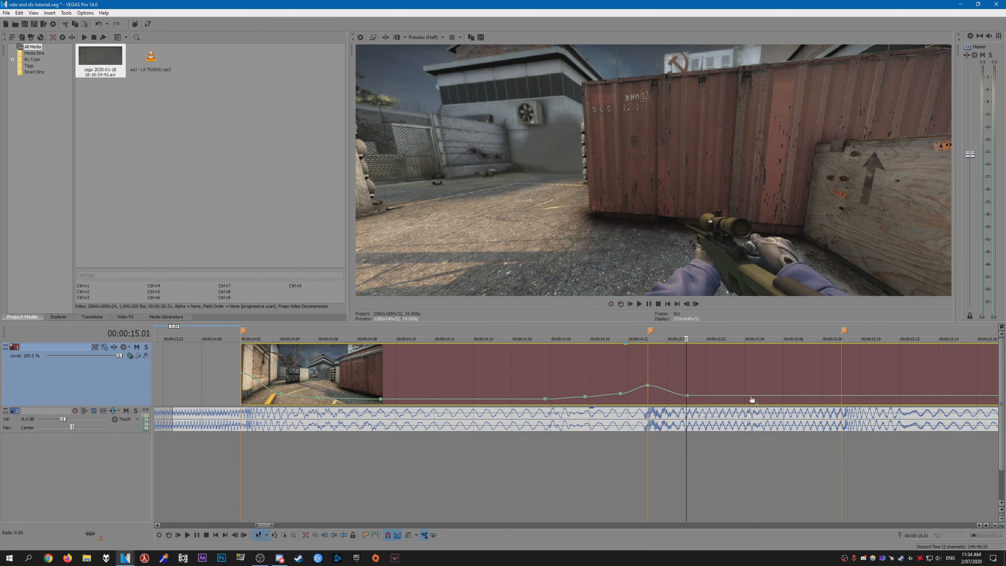
Add a velocity point at about 00:00:15.05 and set it to 5%
{"action": "key", "text": "Right"}
{"action": "right_click", "coordinate": [763, 395]}
{"action": "left_click", "coordinate": [767, 399]}
{"action": "right_click", "coordinate": [763, 396]}
{"action": "left_click", "coordinate": [785, 294]}
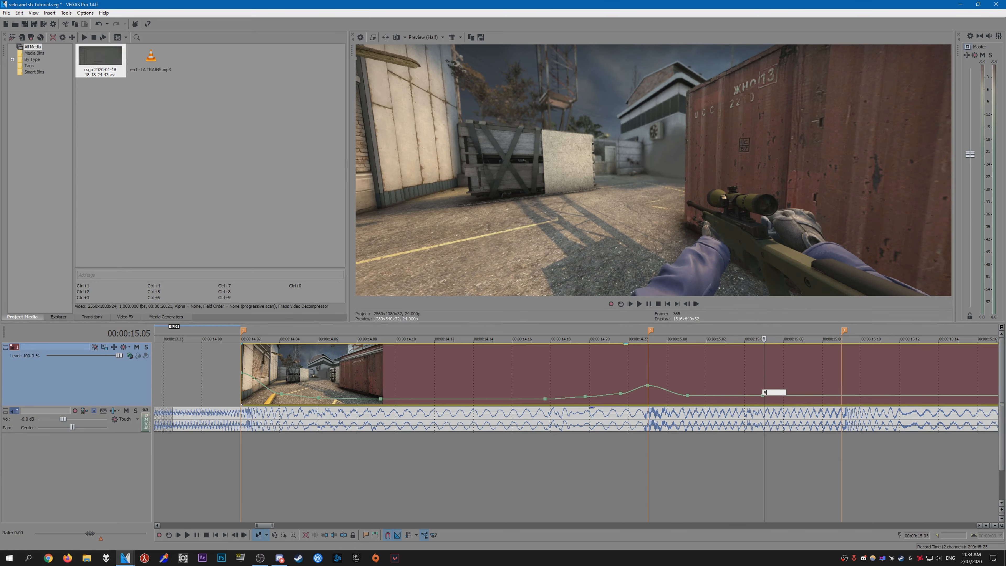
{"action": "key", "text": "Return"}
Move the velocity point at 00:00:15.05 forward to about 00:00:15.06 and set it back to 5%
{"action": "key", "text": "Right"}
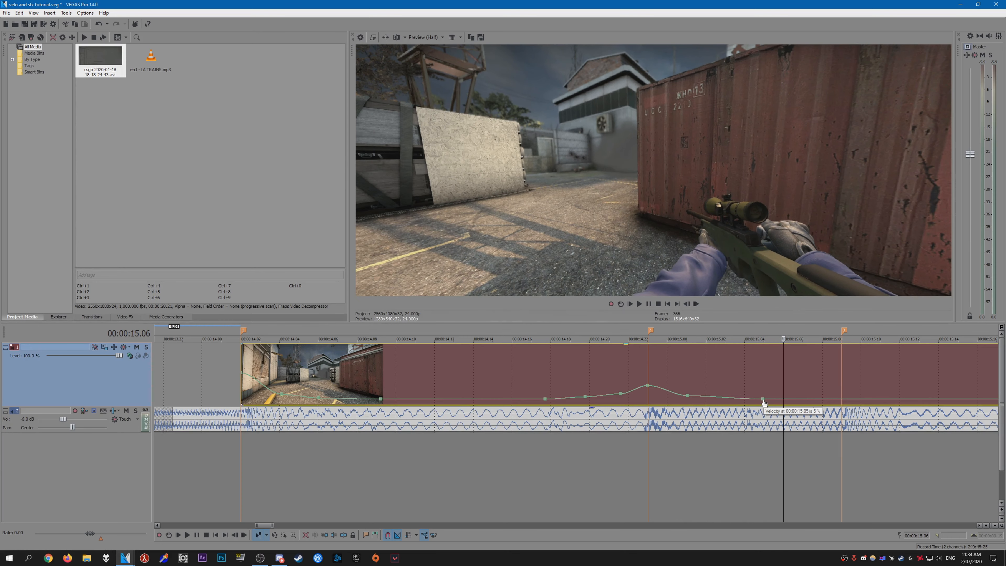
{"action": "key", "text": "Left"}
{"action": "left_click_drag", "start_coordinate": [778, 402], "coordinate": [780, 402]}
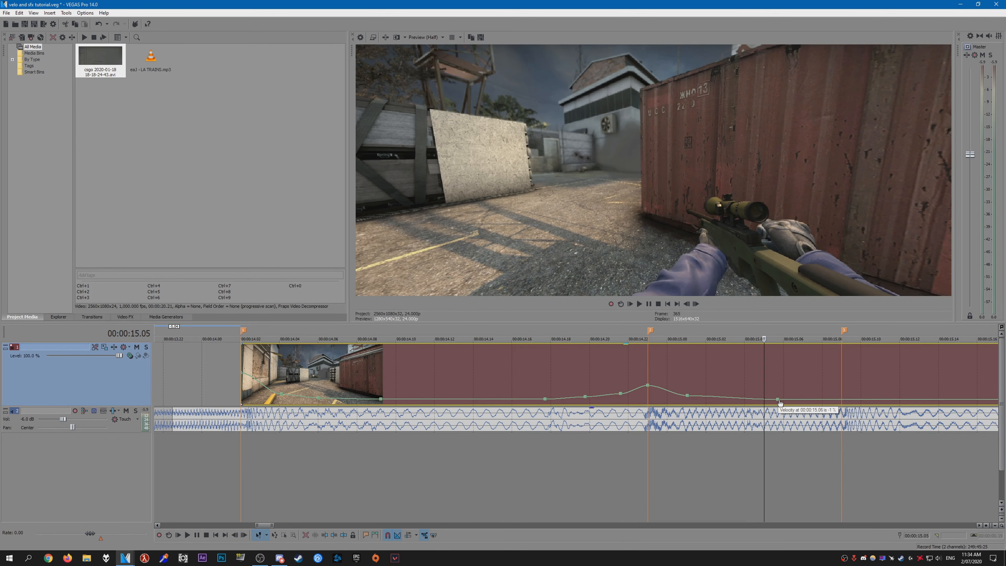
{"action": "right_click", "coordinate": [778, 400]}
{"action": "left_click", "coordinate": [807, 299]}
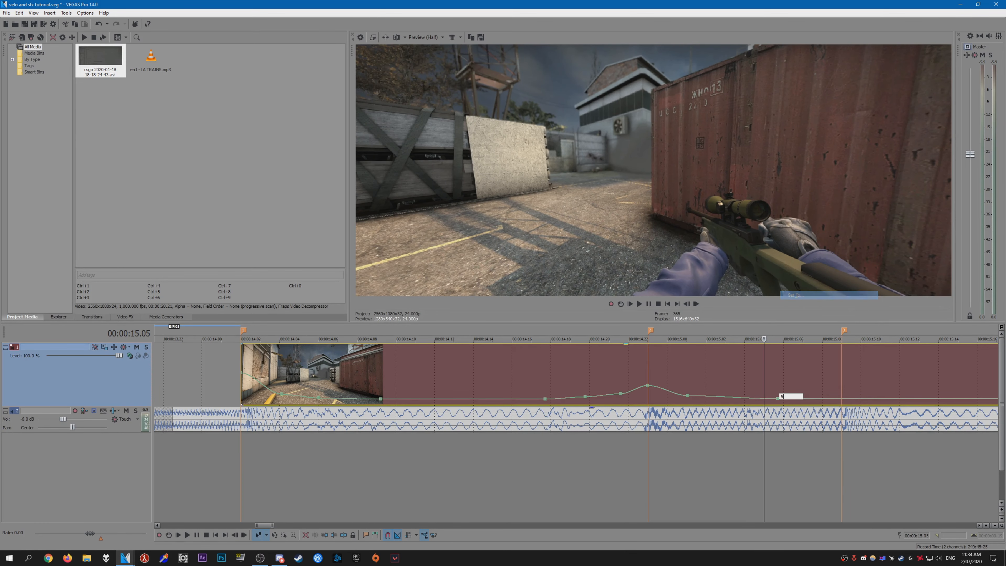
Enter a slightly lower custom velocity for the point at about 00:00:15.01
{"action": "right_click", "coordinate": [686, 395]}
{"action": "left_click", "coordinate": [722, 297]}
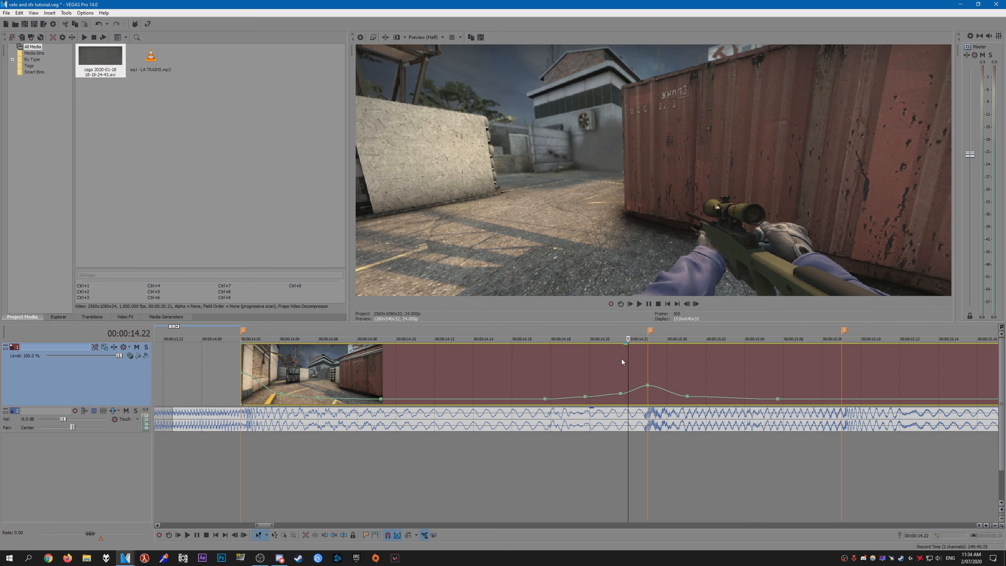
Play the clip from just before the first marker to check the speed changes against the music
{"action": "left_click", "coordinate": [251, 462]}
{"action": "left_click", "coordinate": [212, 461]}
{"action": "key", "text": "space"}
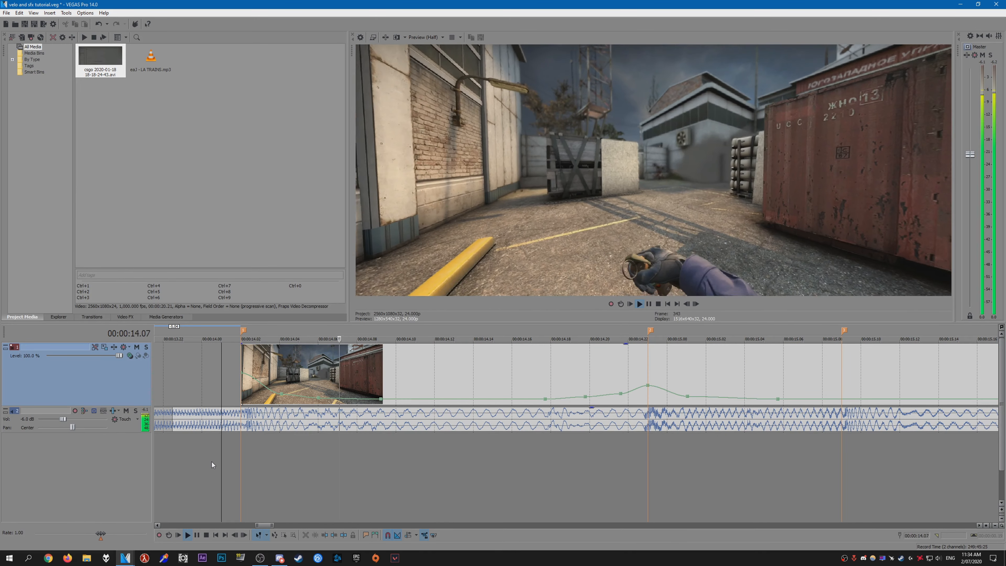
{"action": "left_click", "coordinate": [384, 463]}
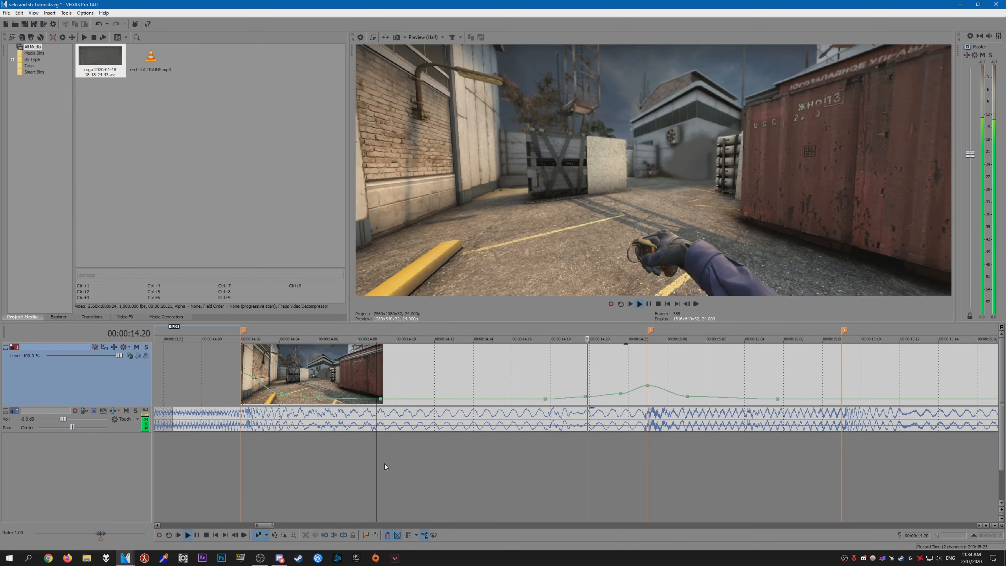
{"action": "left_click", "coordinate": [205, 472]}
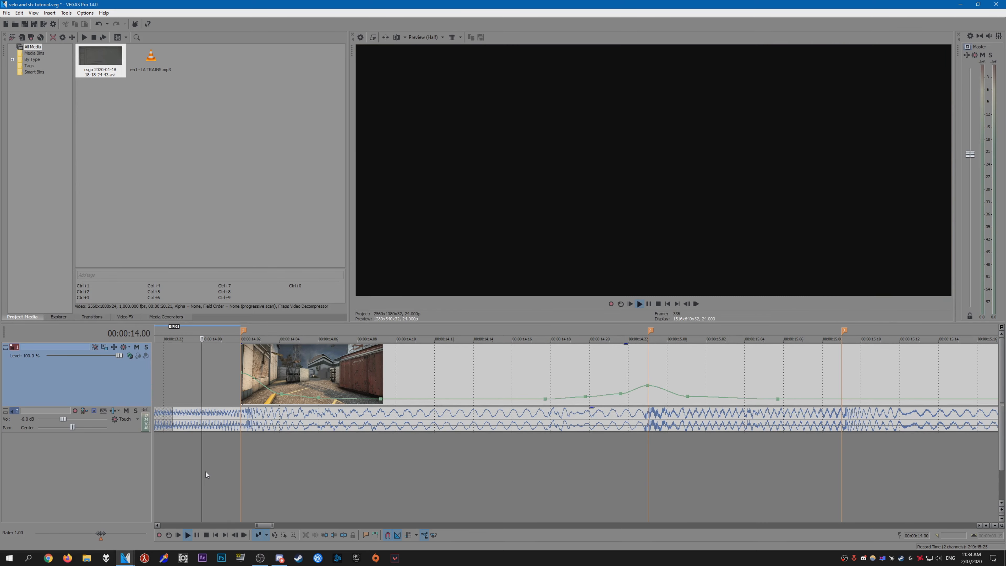
{"action": "left_click", "coordinate": [239, 471]}
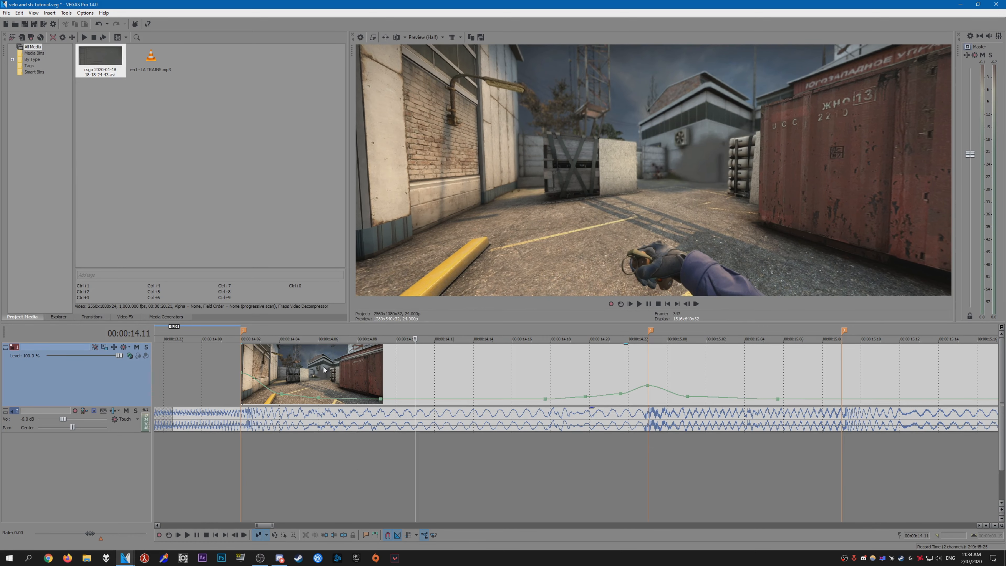
Move the 5% velocity point at 00:00:14.09 to about 00:00:14.10 and the preceding point to about 00:00:14.07
{"action": "left_click", "coordinate": [387, 392]}
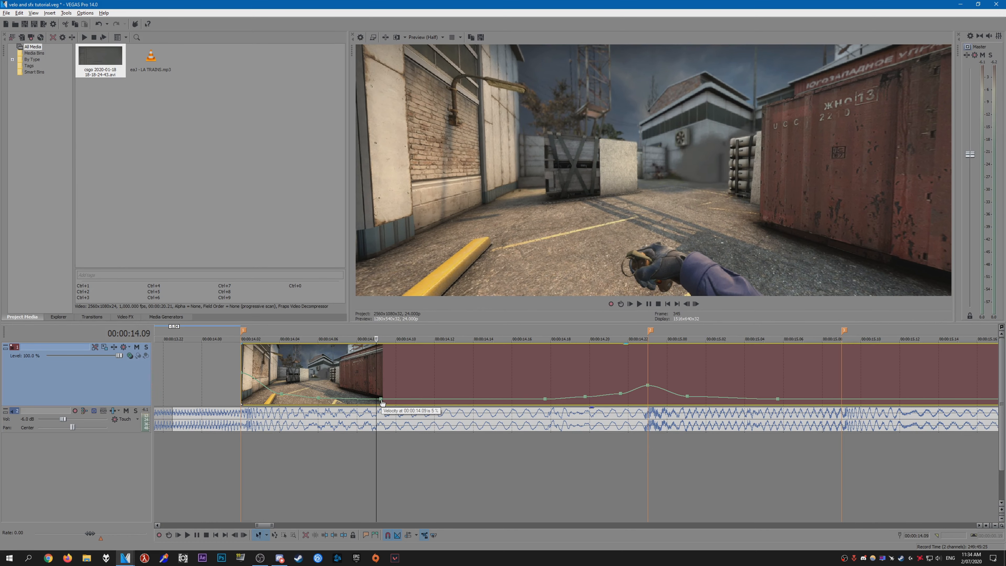
{"action": "left_click_drag", "start_coordinate": [382, 399], "coordinate": [397, 398]}
{"action": "left_click_drag", "start_coordinate": [319, 401], "coordinate": [334, 402]}
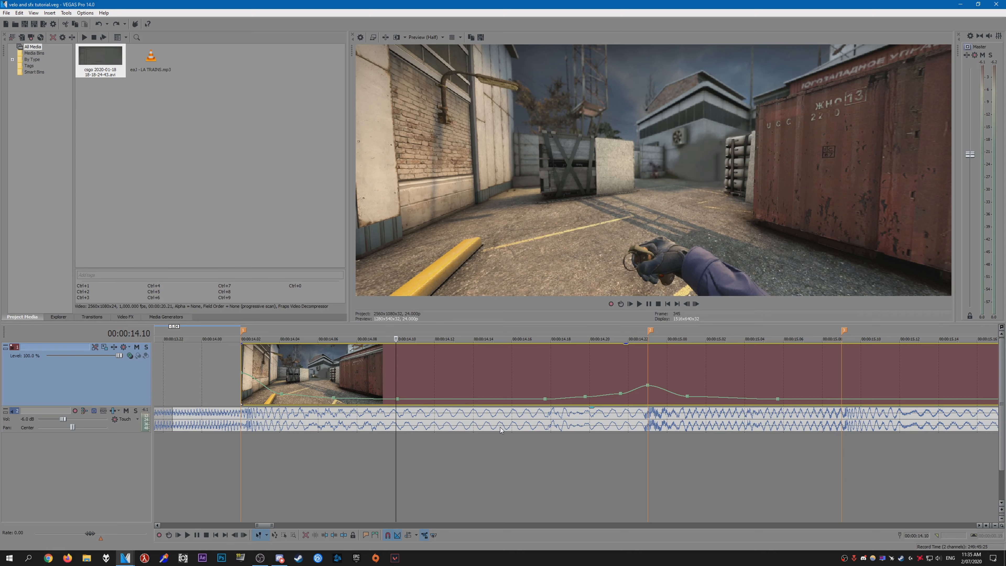
Step through the slow section and replay the clip from the first marker to check its timing with the music
{"action": "key", "text": "Right"}
{"action": "key", "text": "Right"}
{"action": "key", "text": "Right"}
{"action": "key", "text": "Right"}
{"action": "key", "text": "Right"}
{"action": "key", "text": "Right"}
{"action": "left_click", "coordinate": [237, 381]}
{"action": "key", "text": "space"}
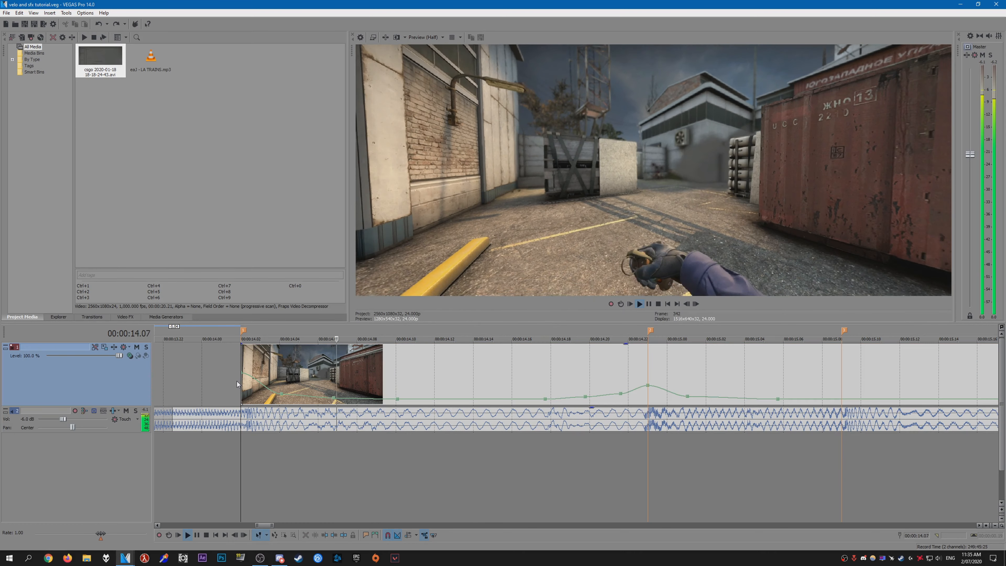
{"action": "key", "text": "space"}
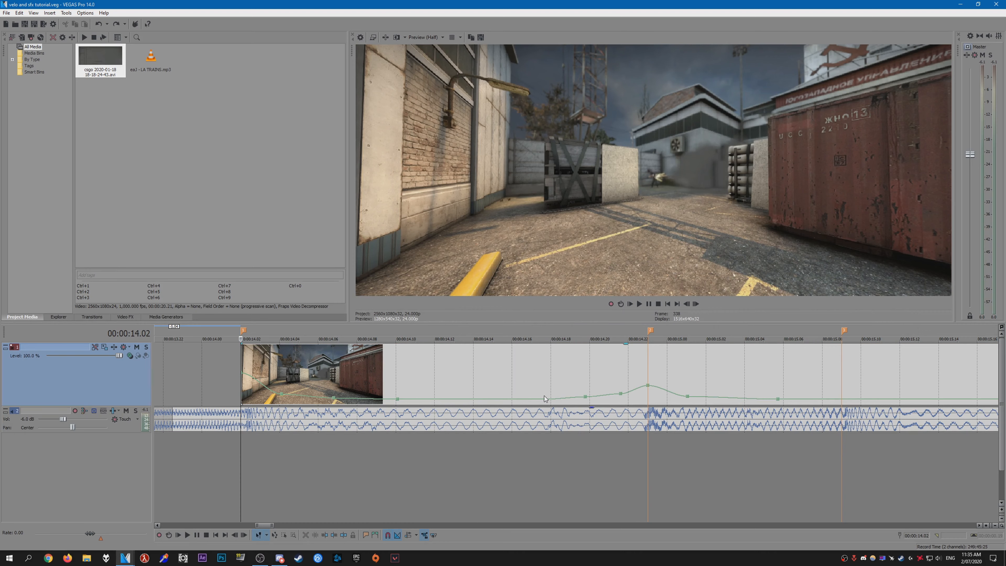
{"action": "left_click", "coordinate": [544, 398]}
{"action": "key", "text": "space"}
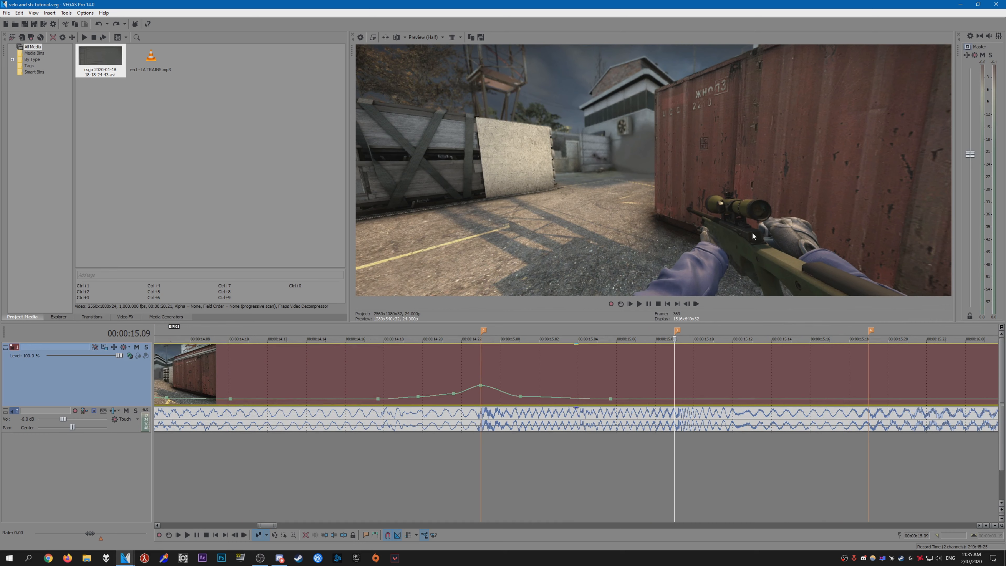
Add a raised velocity point on the 00:00:15.09 marker and a lower one at about 00:00:15.12
{"action": "right_click", "coordinate": [676, 401]}
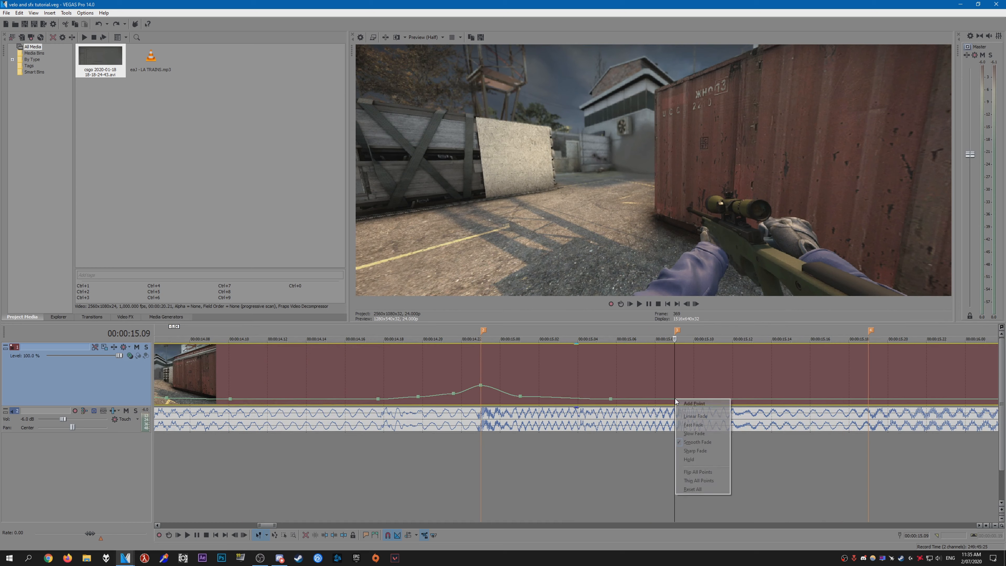
{"action": "left_click", "coordinate": [678, 403]}
{"action": "left_click_drag", "start_coordinate": [676, 403], "coordinate": [732, 398]}
{"action": "double_click", "coordinate": [712, 391]}
Step frame by frame around the 00:00:15.09 marker to examine the new speed ramp
{"action": "key", "text": "Right"}
{"action": "key", "text": "Right"}
{"action": "key", "text": "Right"}
{"action": "key", "text": "Right"}
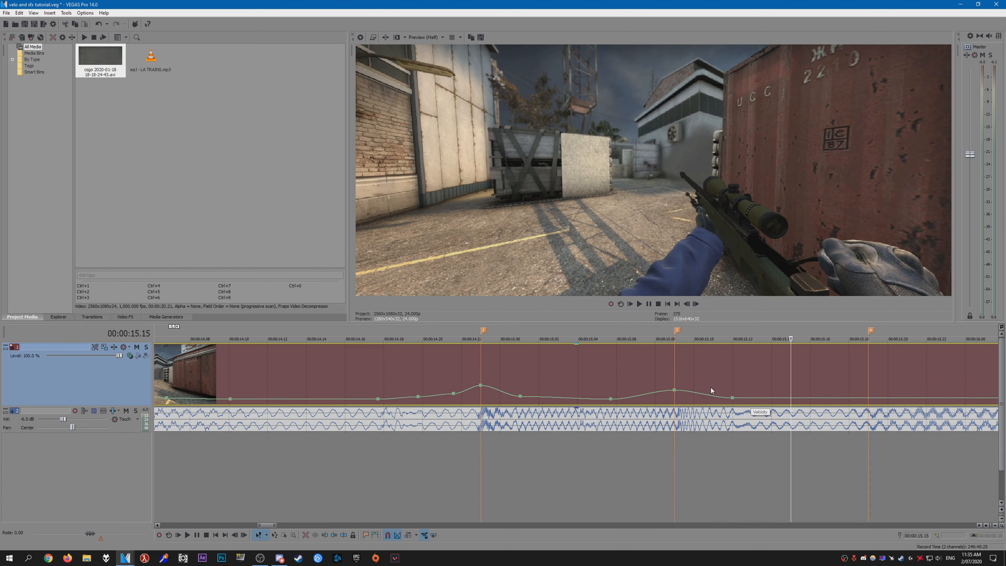
{"action": "left_click", "coordinate": [683, 386]}
{"action": "key", "text": "Right"}
{"action": "key", "text": "Left"}
{"action": "key", "text": "Left"}
{"action": "key", "text": "Left"}
{"action": "key", "text": "Left"}
{"action": "key", "text": "Right"}
{"action": "key", "text": "Right"}
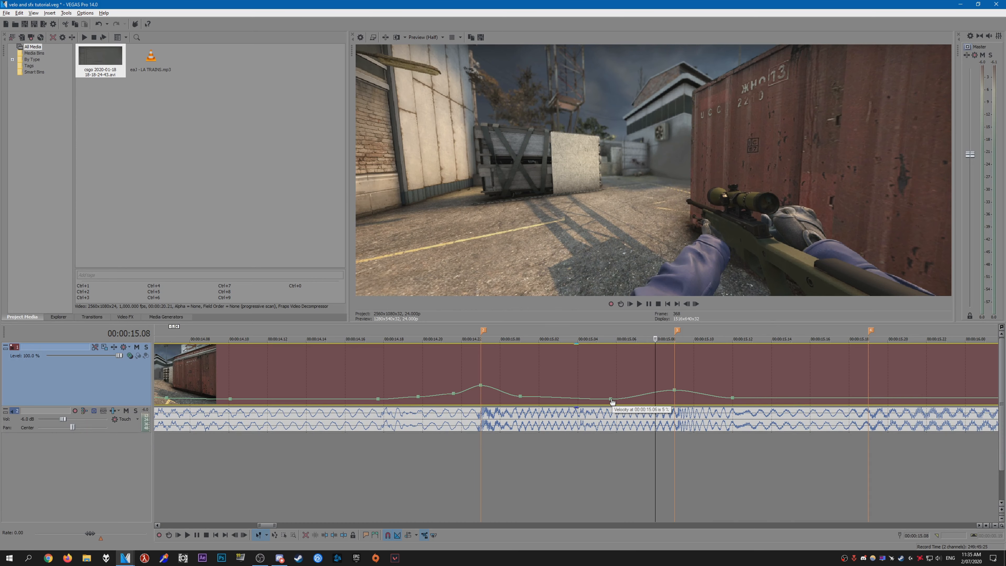
Move the 5% velocity point at 00:00:15.06 slightly later, closer to 00:00:15.07
{"action": "left_click_drag", "start_coordinate": [612, 400], "coordinate": [627, 403]}
{"action": "key", "text": "Right"}
{"action": "key", "text": "Right"}
{"action": "key", "text": "Right"}
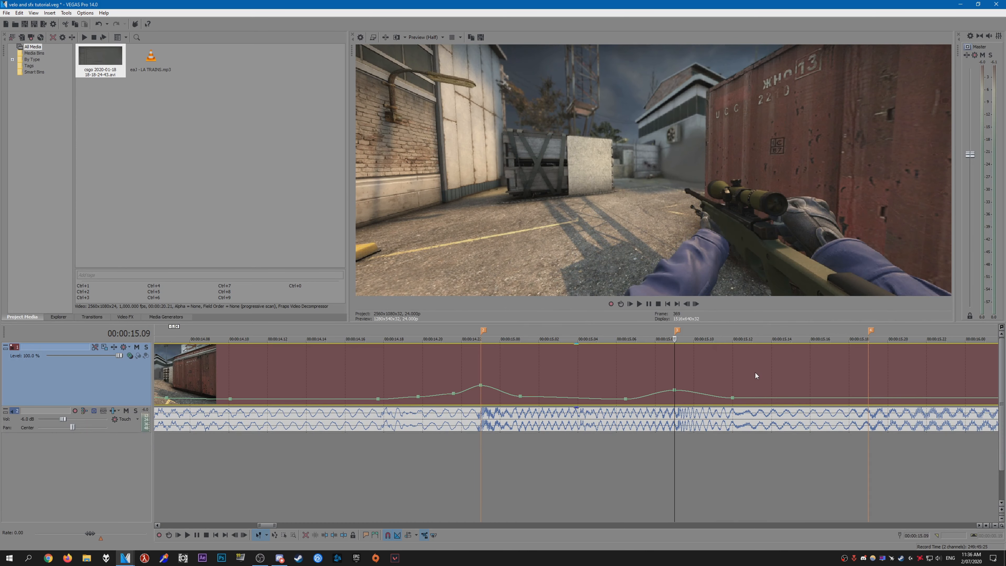
Check the frames after the 00:00:15.09 marker and enter a lower custom velocity for the point at about 00:00:15.12
{"action": "key", "text": "Right"}
{"action": "key", "text": "Right"}
{"action": "key", "text": "Right"}
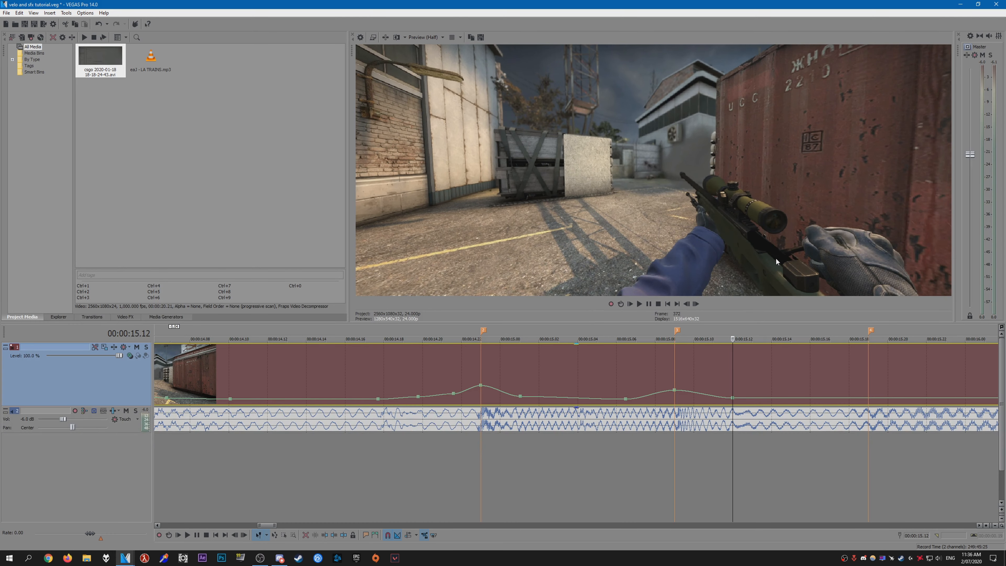
{"action": "key", "text": "Right"}
{"action": "key", "text": "Right"}
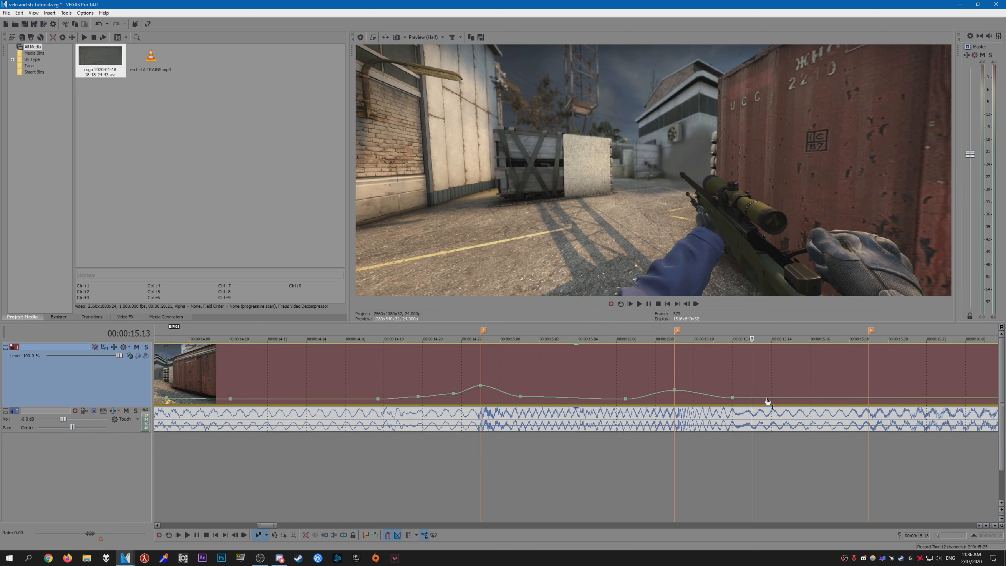
{"action": "right_click", "coordinate": [739, 401]}
{"action": "left_click", "coordinate": [762, 294]}
{"action": "left_click", "coordinate": [679, 366]}
{"action": "left_click", "coordinate": [757, 375]}
Step forward frame by frame through the slow section to the marker at 00:00:15.19
{"action": "key", "text": "Right"}
{"action": "key", "text": "Right"}
{"action": "key", "text": "Right"}
{"action": "key", "text": "Right"}
{"action": "key", "text": "Right"}
{"action": "key", "text": "Right"}
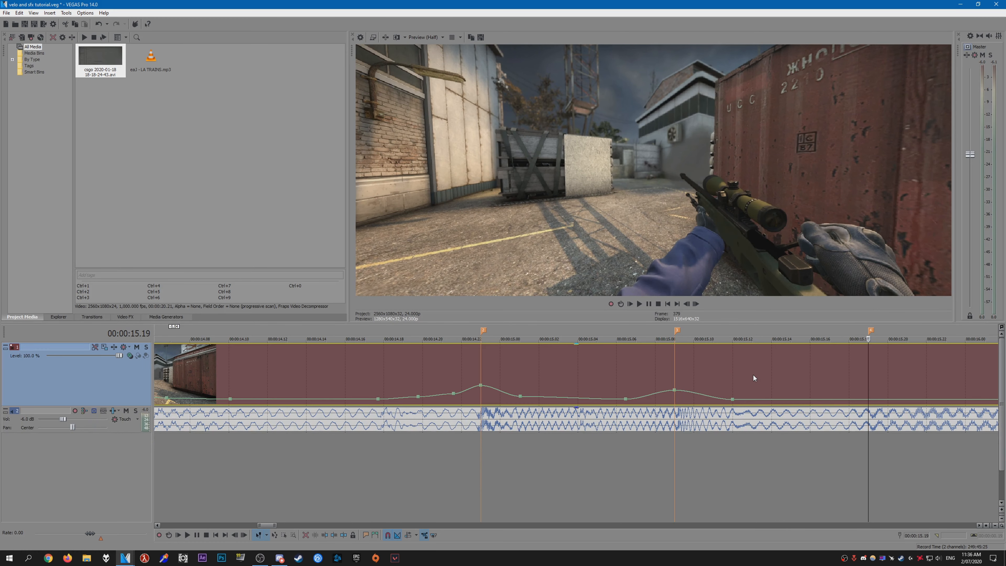
Return to the velocity point at 00:00:15.12 and set its velocity to 15%
{"action": "key", "text": "Left"}
{"action": "key", "text": "Left"}
{"action": "key", "text": "Left"}
{"action": "key", "text": "Left"}
{"action": "key", "text": "Left"}
{"action": "key", "text": "Left"}
{"action": "key", "text": "Left"}
{"action": "key", "text": "Left"}
{"action": "left_click", "coordinate": [732, 399]}
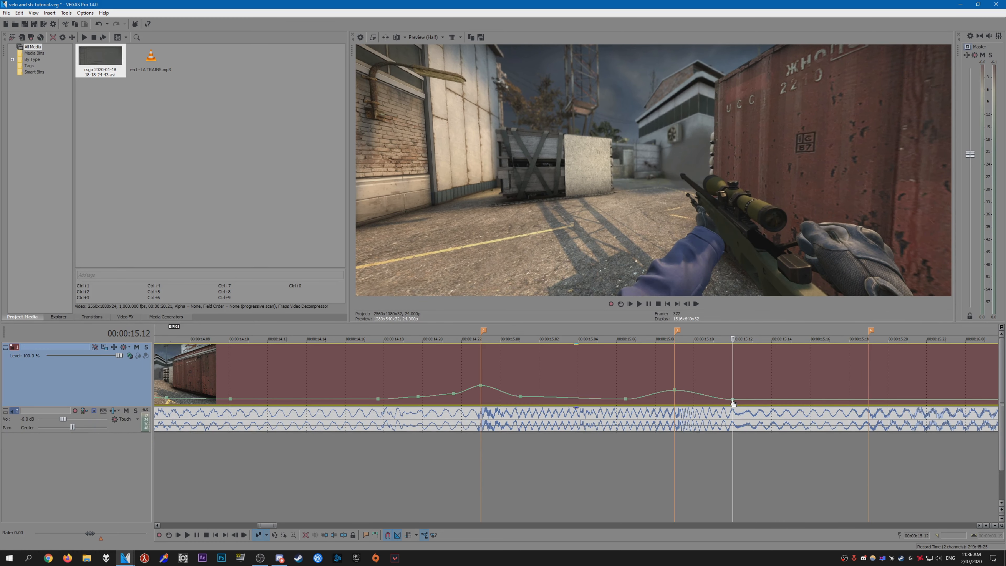
{"action": "right_click", "coordinate": [732, 398]}
{"action": "left_click", "coordinate": [763, 298]}
{"action": "type", "text": "10"}
{"action": "key", "text": "Return"}
Step forward frame by frame from the 00:00:15.12 point to examine the slow section before the 00:00:15.19 marker
{"action": "left_click", "coordinate": [665, 354]}
{"action": "key", "text": "Right"}
{"action": "key", "text": "Right"}
{"action": "key", "text": "Right"}
{"action": "key", "text": "Right"}
{"action": "key", "text": "Right"}
{"action": "key", "text": "Right"}
{"action": "key", "text": "Right"}
{"action": "key", "text": "Right"}
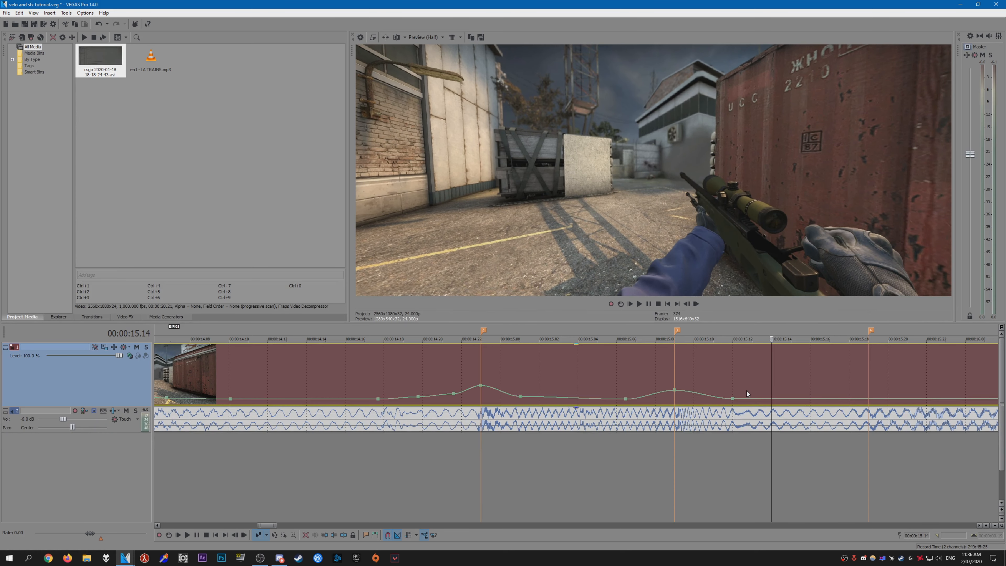
Add a velocity point at about 00:00:15.17 and set it to 30%
{"action": "left_click", "coordinate": [824, 398]}
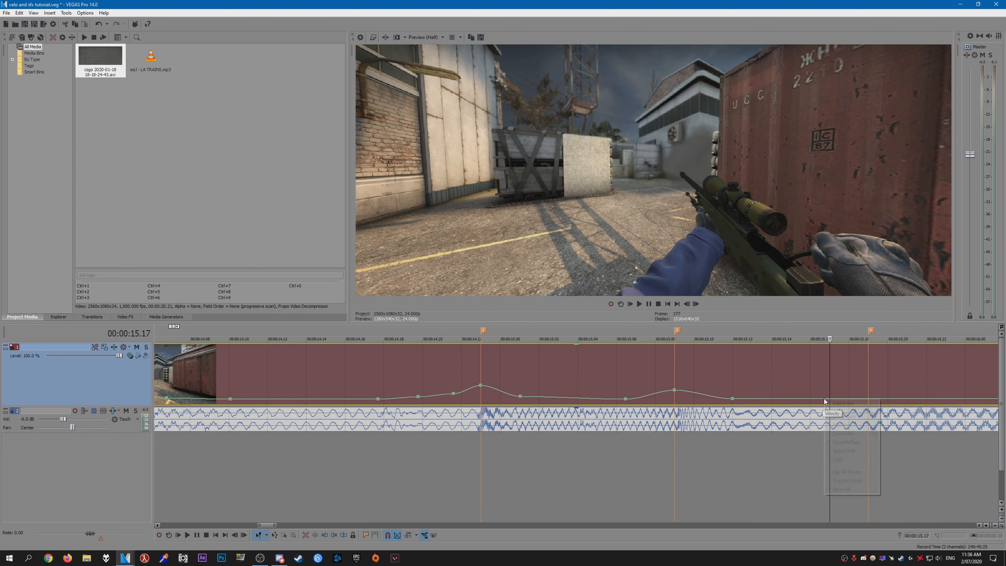
{"action": "right_click", "coordinate": [823, 398]}
{"action": "left_click", "coordinate": [844, 293]}
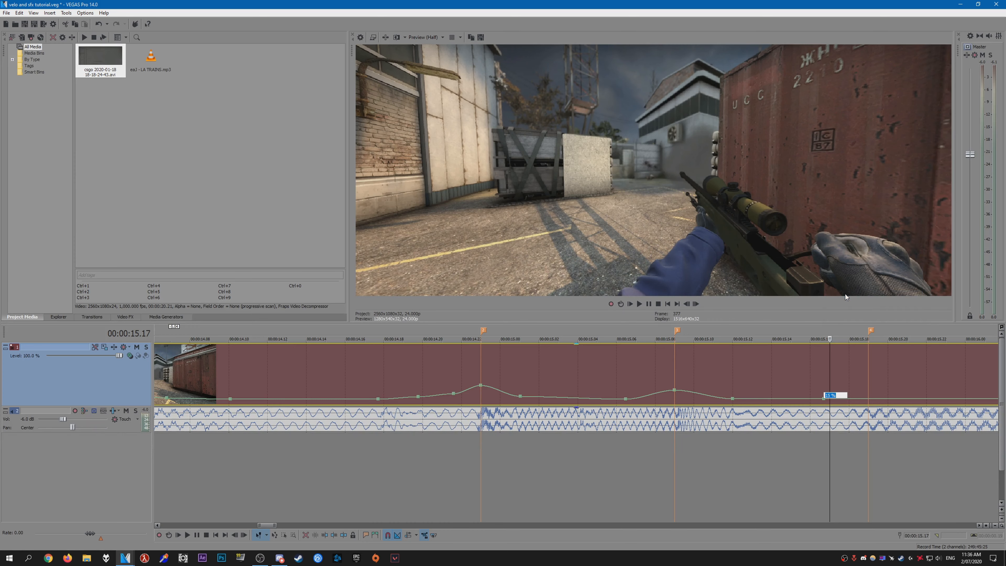
{"action": "type", "text": "30"}
{"action": "key", "text": "Return"}
Check the frames around the slow section and enter a new custom velocity for the point at 00:00:15.12
{"action": "left_click", "coordinate": [734, 375]}
{"action": "key", "text": "Right"}
{"action": "key", "text": "Right"}
{"action": "key", "text": "Right"}
{"action": "key", "text": "Right"}
{"action": "key", "text": "Right"}
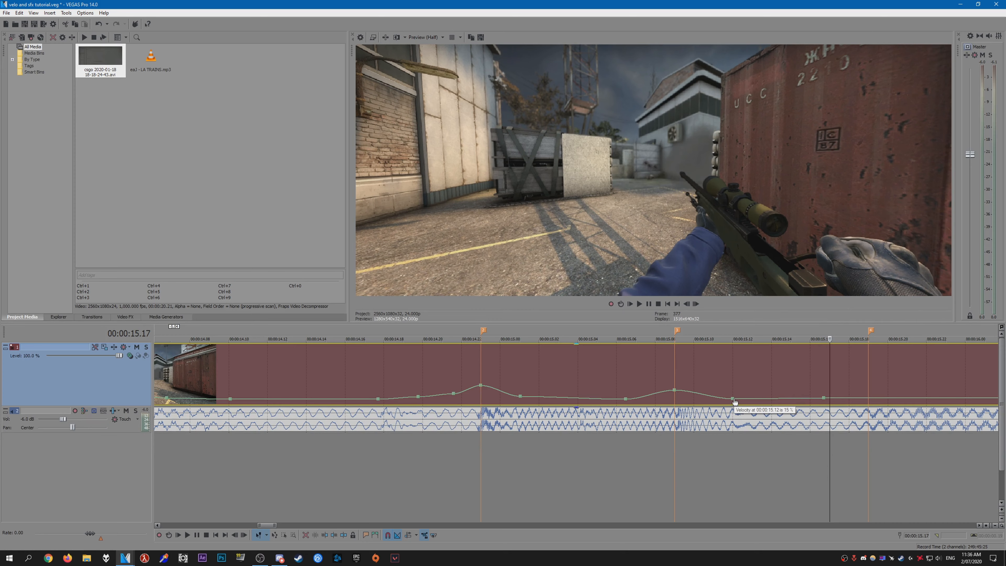
{"action": "right_click", "coordinate": [731, 398]}
{"action": "left_click", "coordinate": [757, 294]}
{"action": "key", "text": "Return"}
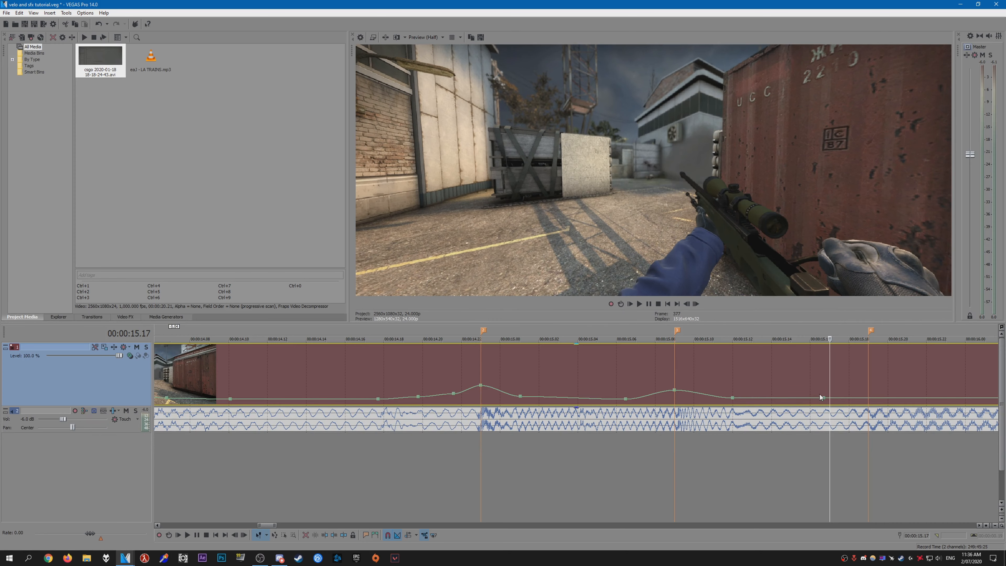
Set the velocity point at about 00:00:15.17 to 15%
{"action": "right_click", "coordinate": [823, 397]}
{"action": "left_click", "coordinate": [851, 297]}
{"action": "type", "text": "1"}
{"action": "key", "text": "Return"}
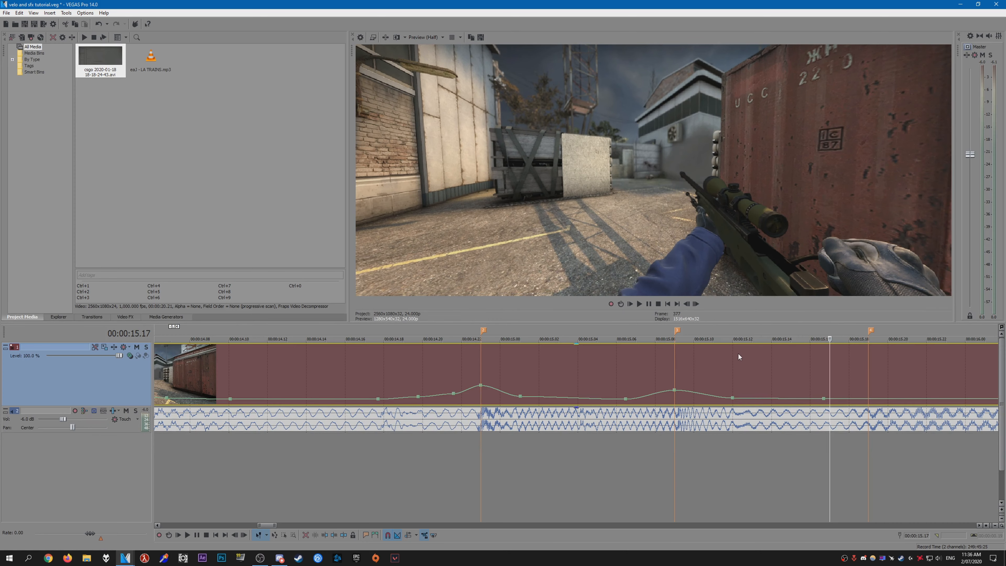
Check the frames before the 00:00:15.19 marker and move the point at about 00:00:15.17 earlier, to 00:00:15.16
{"action": "key", "text": "Left"}
{"action": "key", "text": "Right"}
{"action": "key", "text": "Right"}
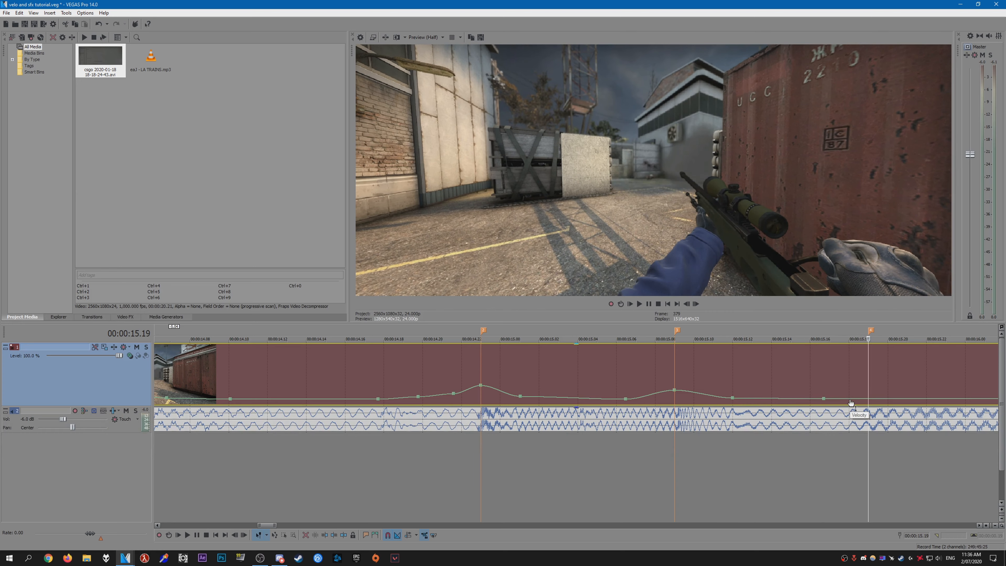
{"action": "key", "text": "Left"}
{"action": "key", "text": "Left"}
{"action": "left_click_drag", "start_coordinate": [825, 400], "coordinate": [810, 399]}
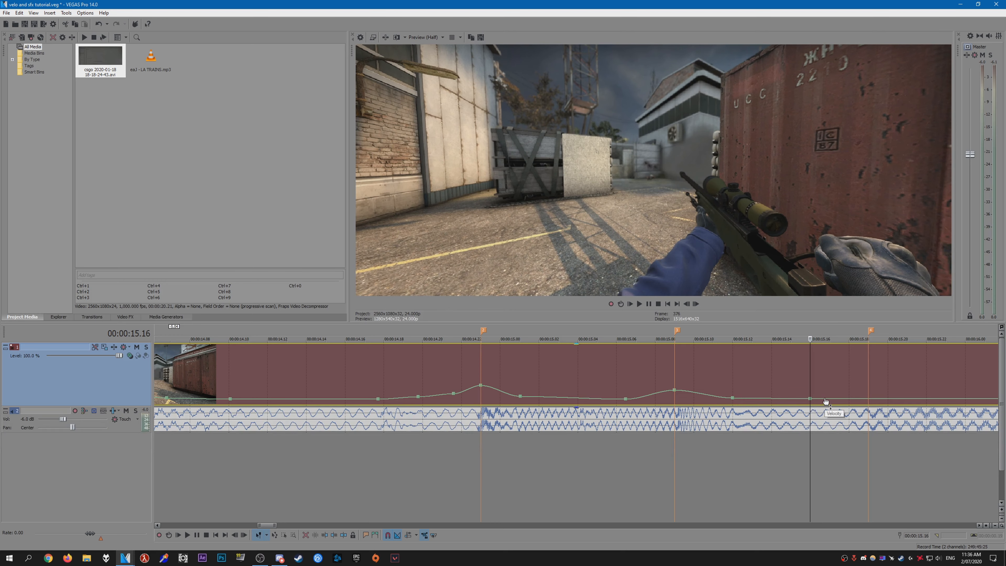
Add a velocity point at about 00:00:15.18, raise it to about 83%, and check the frames around it
{"action": "key", "text": "Right"}
{"action": "key", "text": "Right"}
{"action": "left_click_drag", "start_coordinate": [849, 402], "coordinate": [844, 397]}
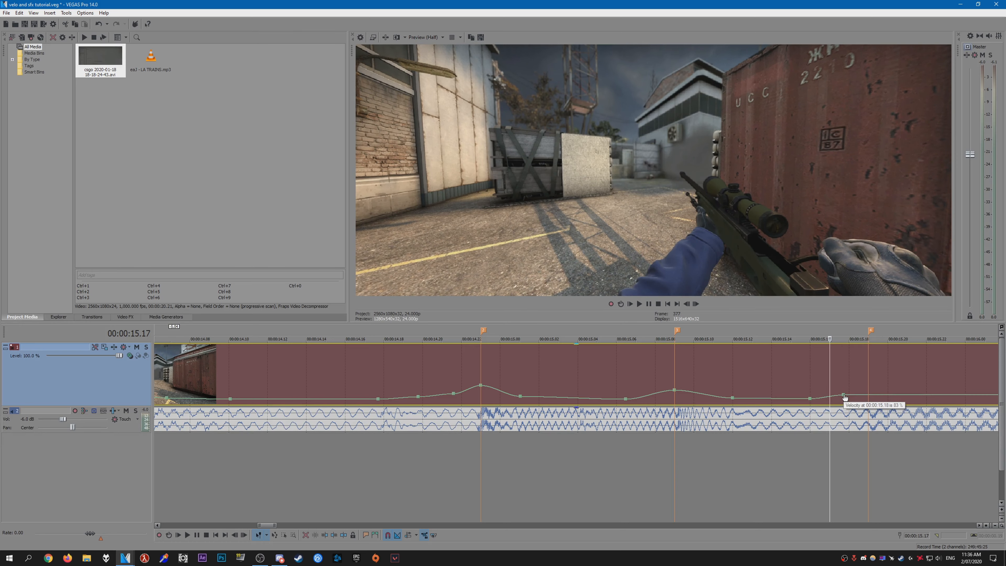
{"action": "left_click", "coordinate": [794, 383]}
{"action": "left_click", "coordinate": [830, 382]}
{"action": "left_click", "coordinate": [806, 385]}
{"action": "key", "text": "Right"}
{"action": "key", "text": "Right"}
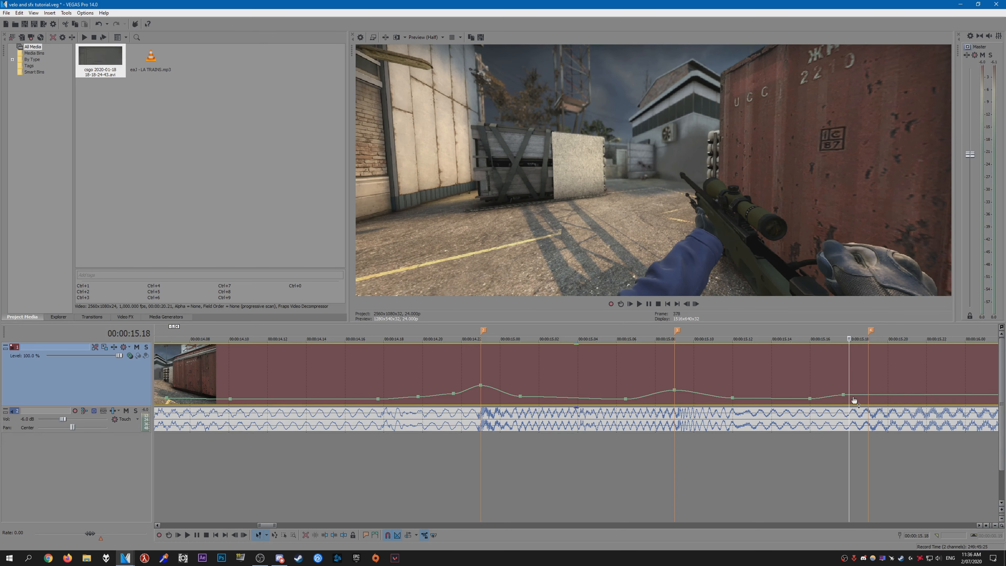
Split the gameplay clip at the 00:00:15.19 marker
{"action": "left_click", "coordinate": [867, 391]}
{"action": "scroll", "coordinate": [867, 379], "scroll_direction": "down", "scroll_amount": 4}
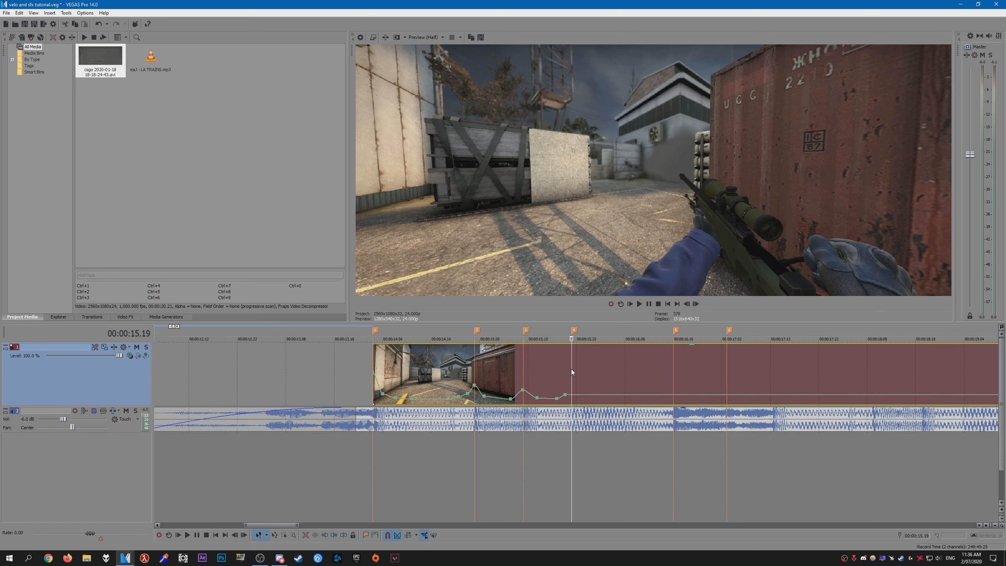
{"action": "key", "text": "s"}
{"action": "left_click", "coordinate": [564, 376]}
{"action": "scroll", "coordinate": [660, 383], "scroll_direction": "up", "scroll_amount": 4}
{"action": "scroll", "coordinate": [662, 383], "scroll_direction": "up", "scroll_amount": 1}
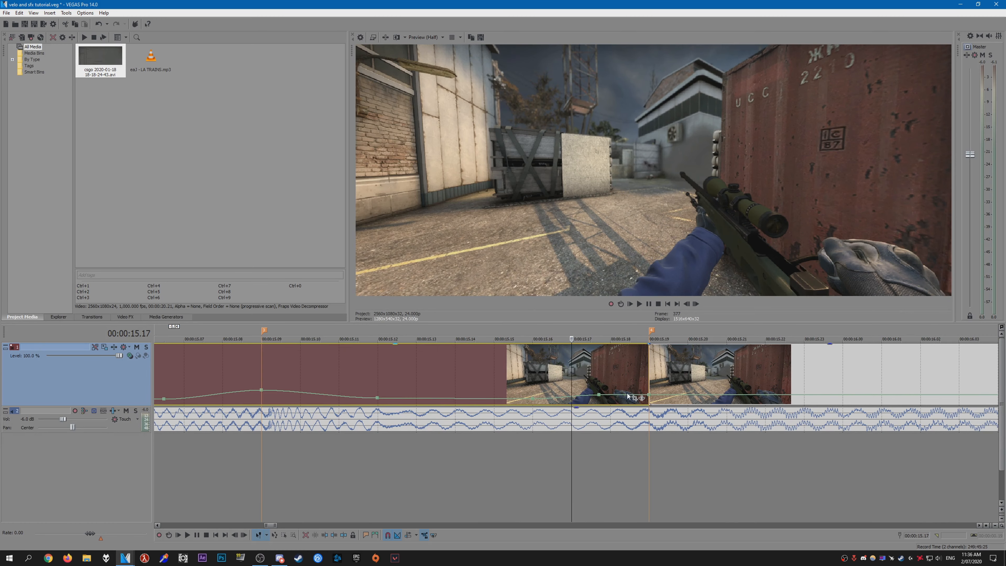
Add a velocity point just before the split at 00:00:15.19 and raise it to 1,000%
{"action": "key", "text": "Right"}
{"action": "key", "text": "Right"}
{"action": "key", "text": "Left"}
{"action": "left_click_drag", "start_coordinate": [647, 395], "coordinate": [641, 339]}
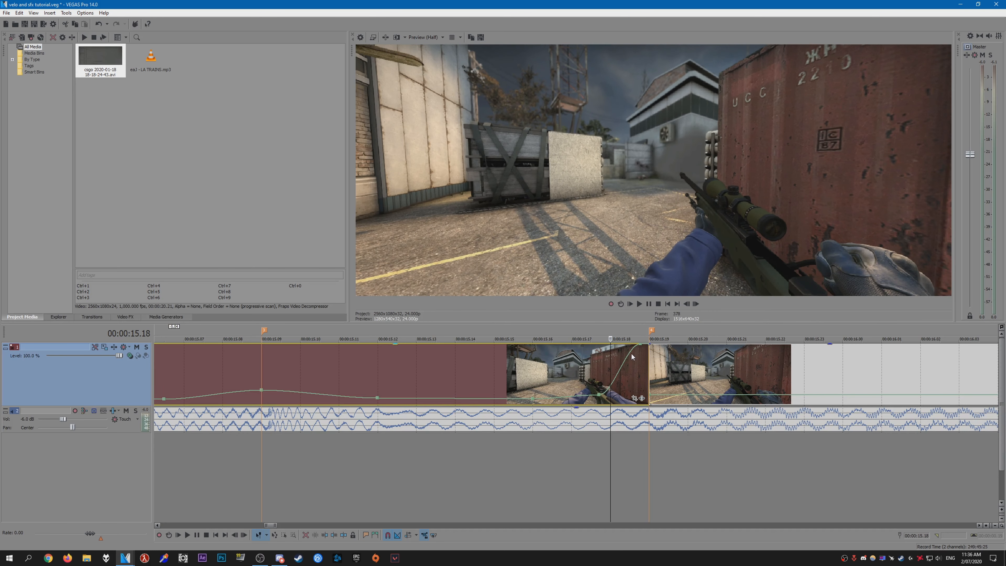
{"action": "mouse_move", "coordinate": [625, 345]}
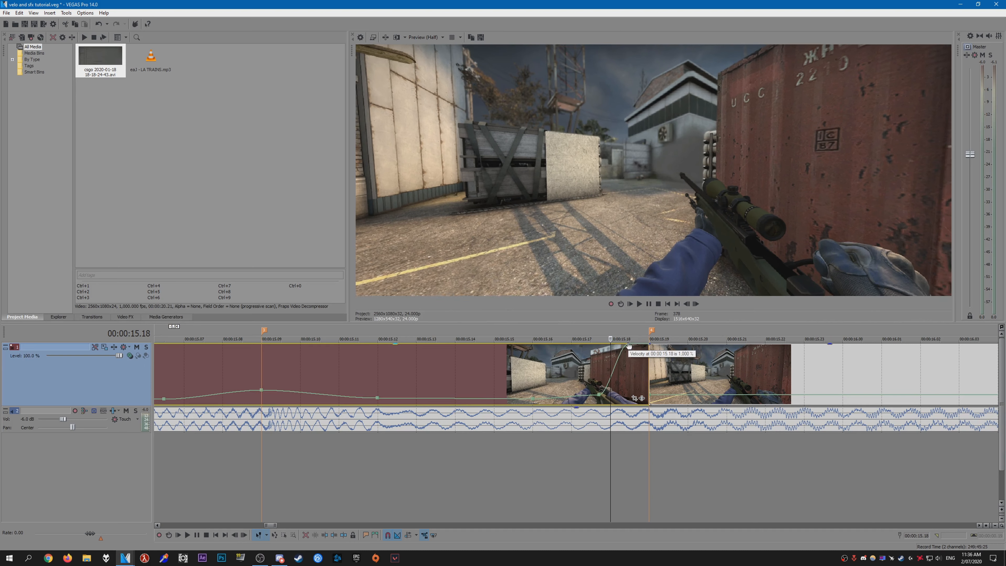
Check the frames leading into the split and move the 83% velocity point earlier, to about 00:00:15.17
{"action": "key", "text": "Right"}
{"action": "key", "text": "Left"}
{"action": "key", "text": "Left"}
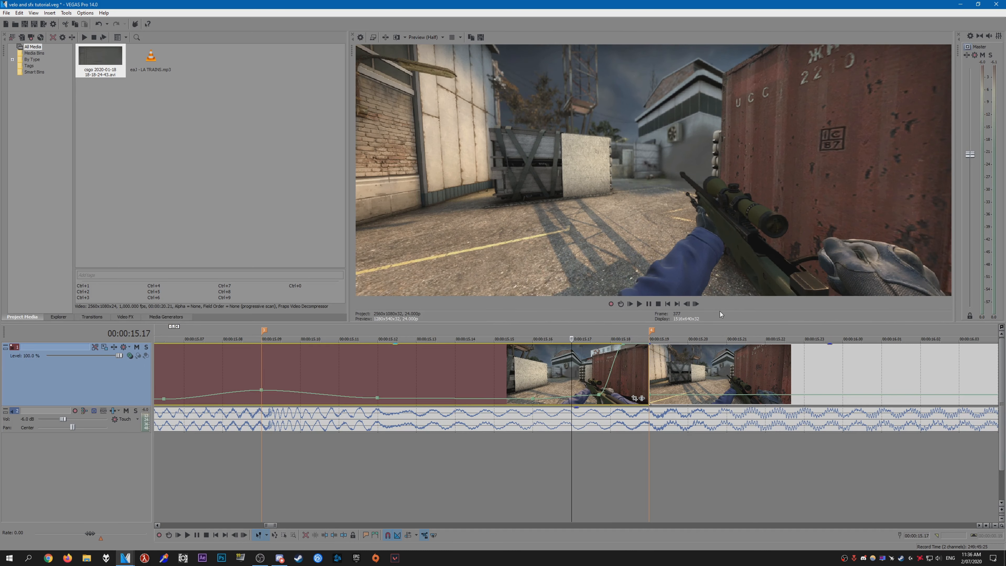
{"action": "key", "text": "Right"}
{"action": "key", "text": "Left"}
{"action": "key", "text": "Left"}
{"action": "key", "text": "Right"}
{"action": "mouse_move", "coordinate": [599, 397]}
{"action": "key", "text": "Left"}
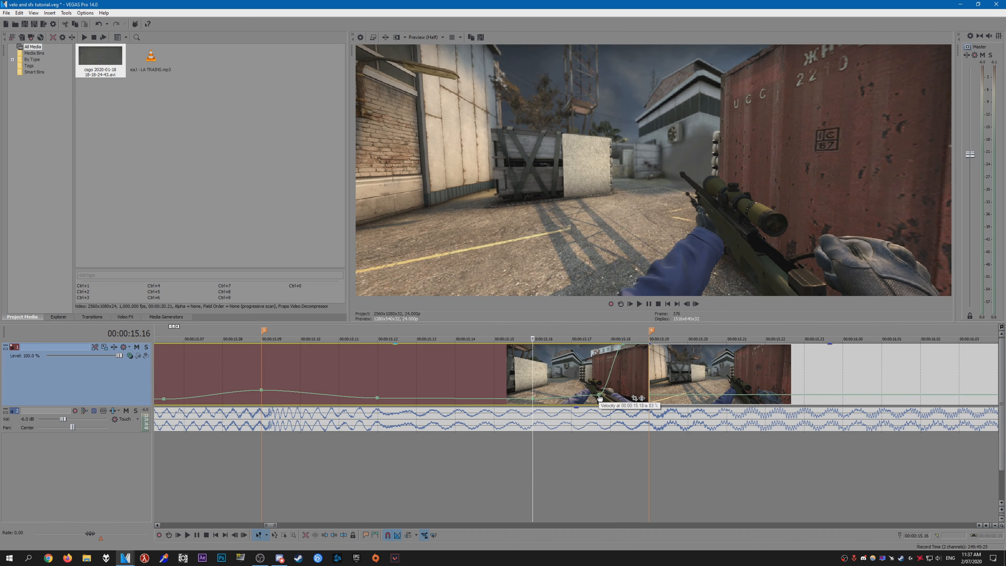
{"action": "left_click_drag", "start_coordinate": [599, 395], "coordinate": [582, 394]}
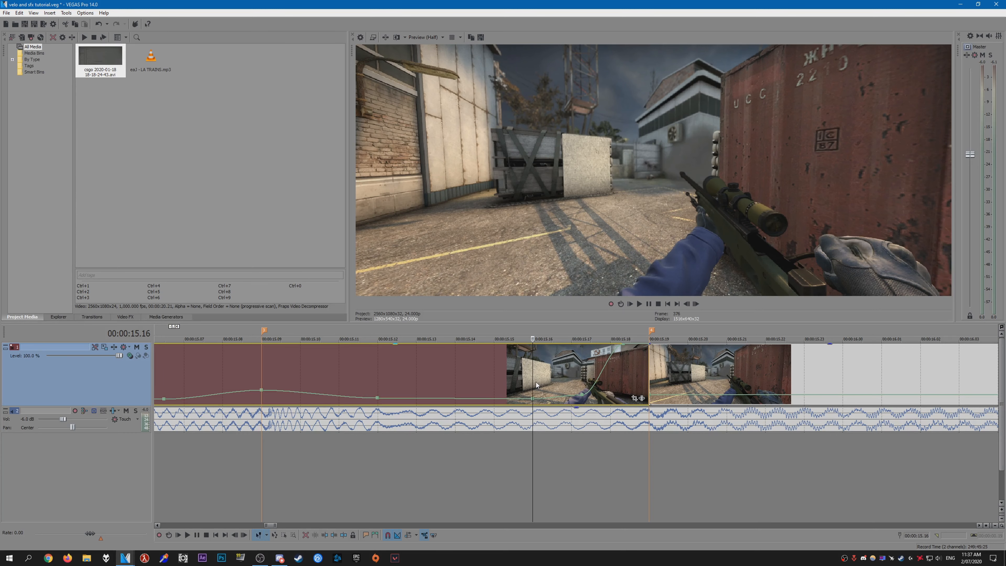
Step frame by frame between 00:00:15.16 and the split to examine the final speed-up
{"action": "key", "text": "Right"}
{"action": "key", "text": "Right"}
{"action": "key", "text": "Right"}
{"action": "key", "text": "Left"}
{"action": "key", "text": "Left"}
{"action": "key", "text": "Right"}
{"action": "key", "text": "Right"}
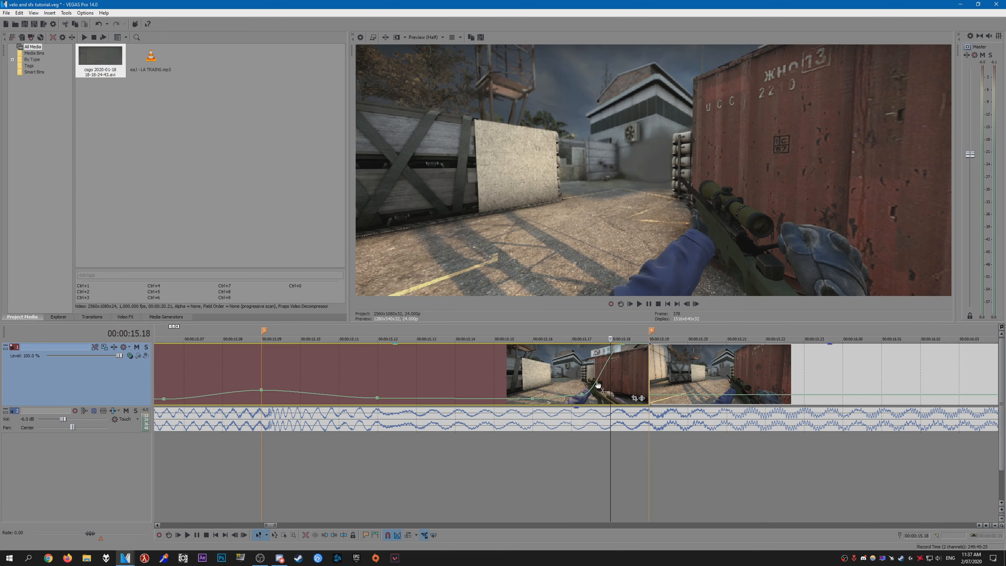
Move the clip piece after the split later to about 00:00:16.12, leaving a gap after the 00:00:15.19 marker
{"action": "left_click_drag", "start_coordinate": [661, 383], "coordinate": [778, 383]}
{"action": "left_click", "coordinate": [592, 385]}
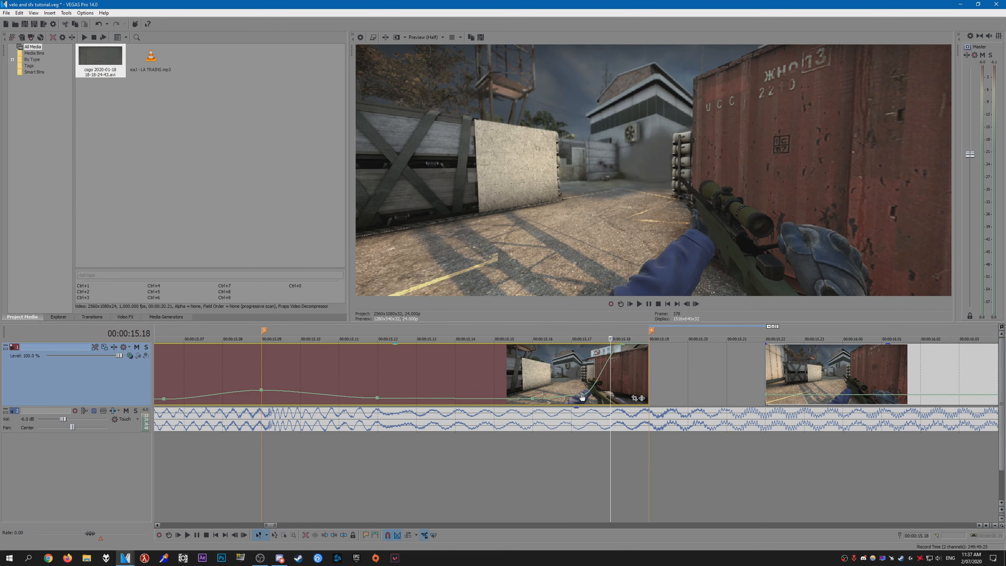
{"action": "scroll", "coordinate": [584, 397], "scroll_direction": "down", "scroll_amount": 5}
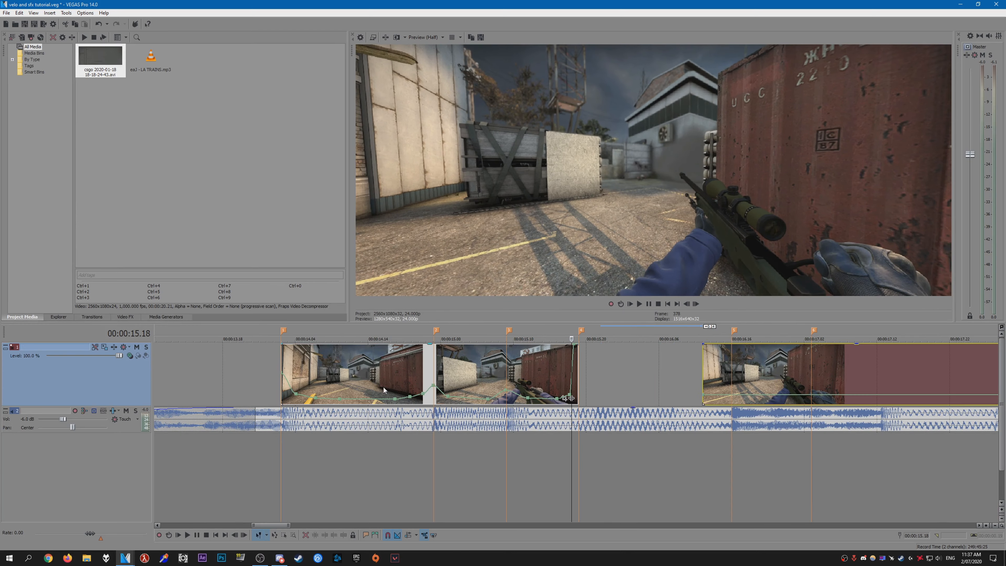
Play back the first clip piece repeatedly to check its velocity changes against the music beats
{"action": "key", "text": "space"}
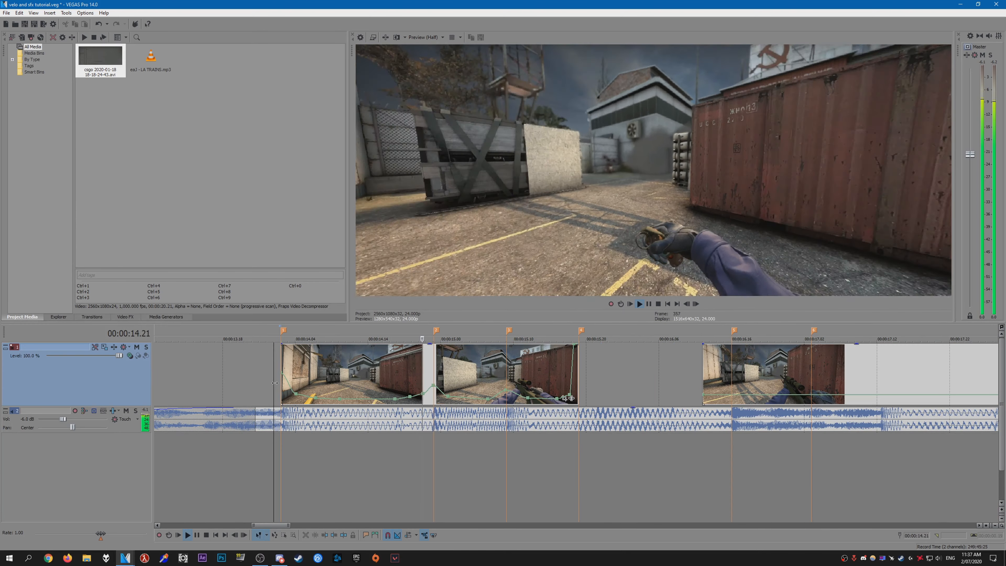
{"action": "key", "text": "space"}
{"action": "key", "text": "space"}
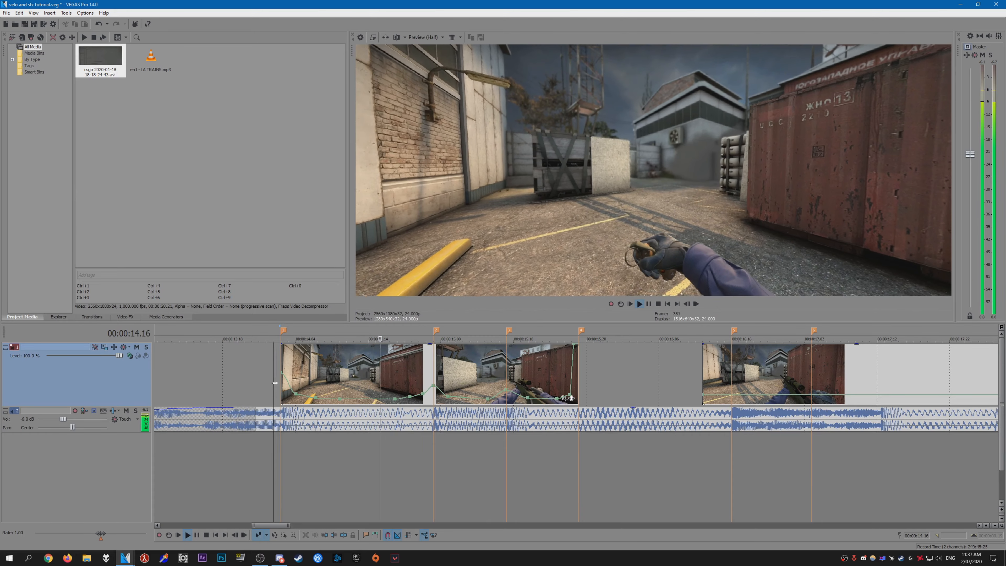
{"action": "key", "text": "space"}
{"action": "key", "text": "space"}
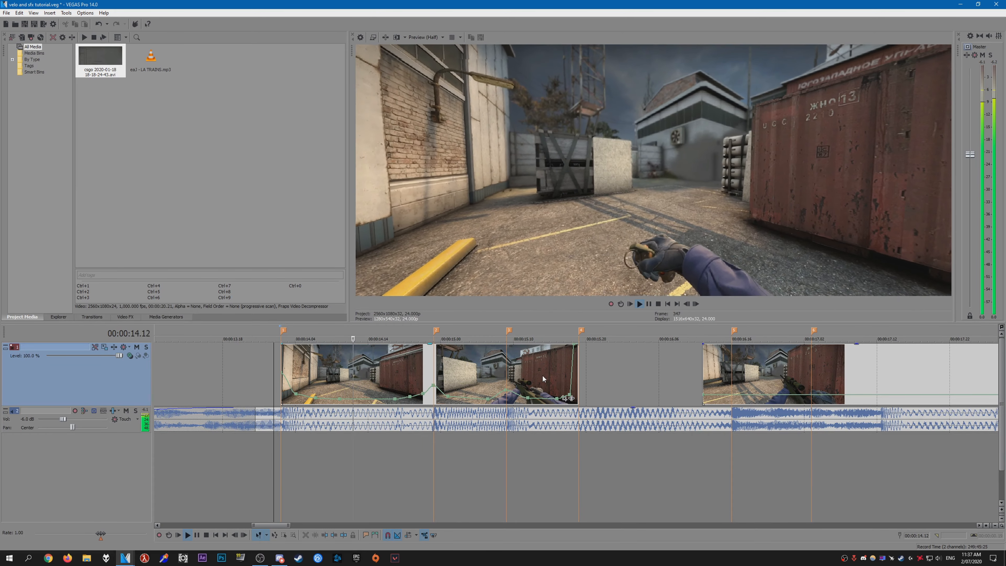
{"action": "key", "text": "space"}
{"action": "left_click", "coordinate": [497, 375]}
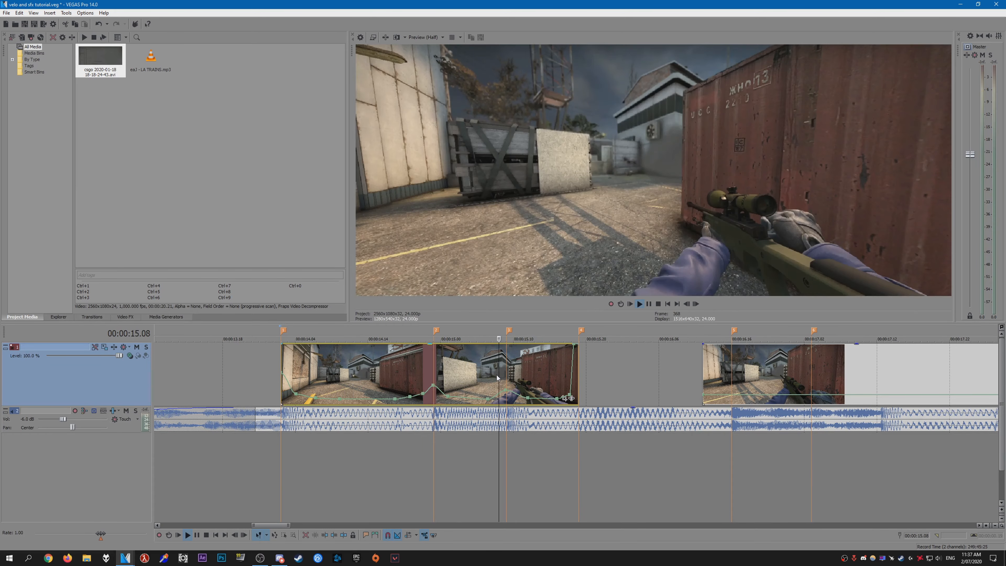
{"action": "key", "text": "space"}
{"action": "key", "text": "space"}
{"action": "left_click", "coordinate": [481, 374]}
{"action": "key", "text": "space"}
{"action": "key", "text": "space"}
{"action": "key", "text": "space"}
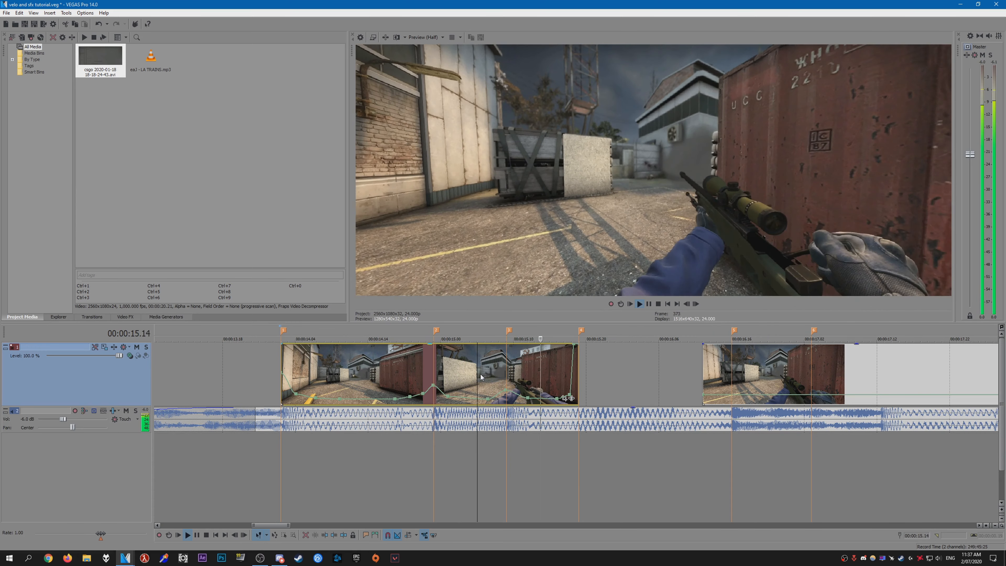
{"action": "key", "text": "space"}
Step frame by frame around the 00:00:15.09 marker to examine how the speed peak leads into the slow section
{"action": "left_click", "coordinate": [501, 374]}
{"action": "left_click", "coordinate": [511, 373]}
{"action": "scroll", "coordinate": [520, 371], "scroll_direction": "up", "scroll_amount": 1}
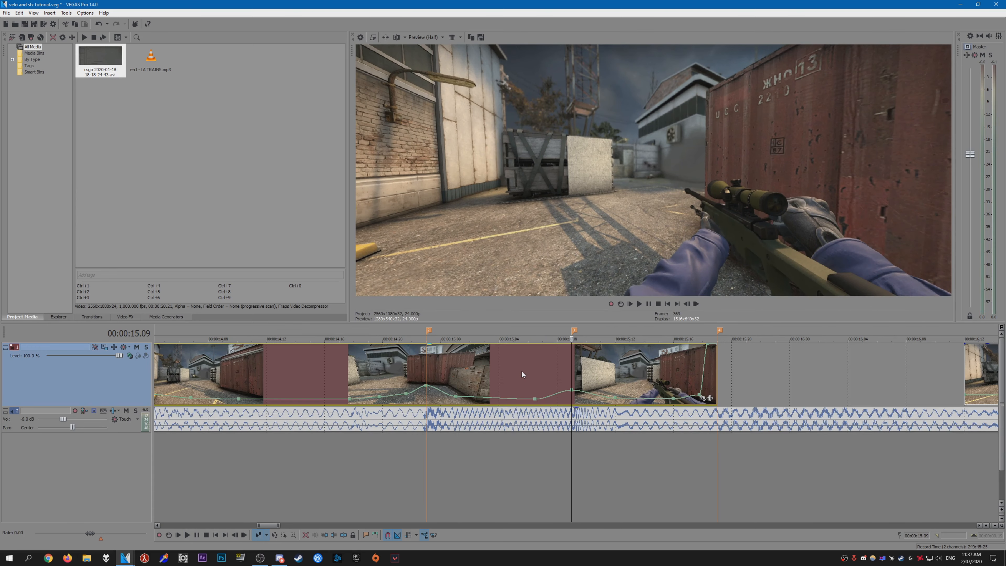
{"action": "key", "text": "Right"}
{"action": "key", "text": "Right"}
{"action": "key", "text": "Right"}
{"action": "key", "text": "Right"}
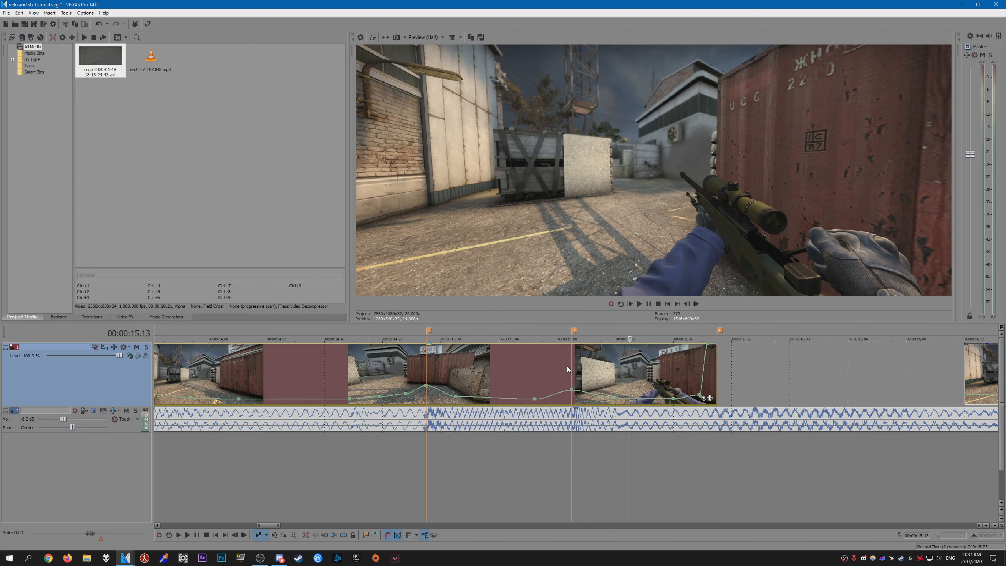
{"action": "left_click", "coordinate": [566, 365]}
{"action": "key", "text": "Left"}
{"action": "key", "text": "Left"}
{"action": "key", "text": "Left"}
{"action": "key", "text": "Right"}
{"action": "key", "text": "Right"}
{"action": "key", "text": "Right"}
{"action": "key", "text": "Right"}
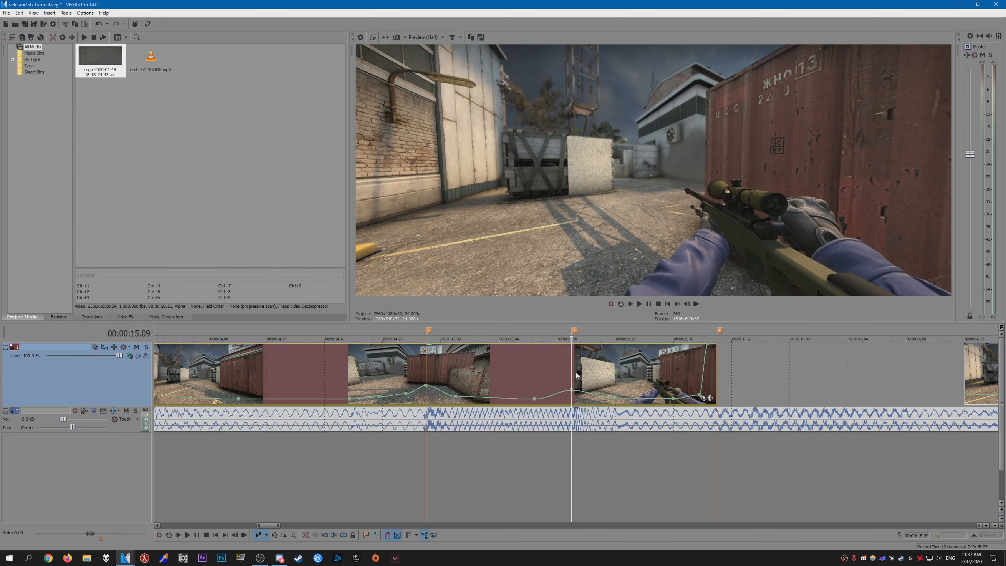
{"action": "key", "text": "Left"}
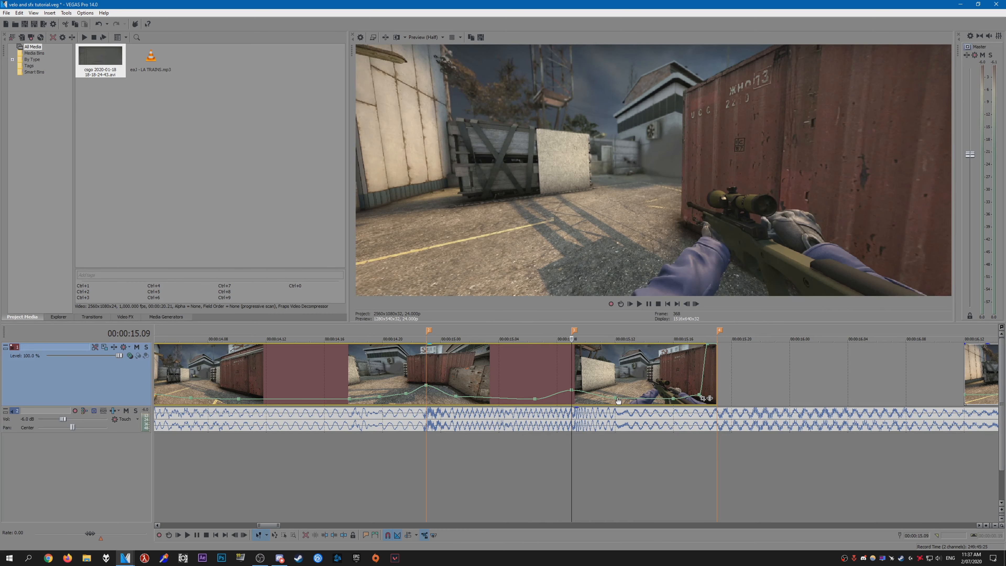
Move the velocity point at the start of the final speed-up slightly earlier, near 00:00:15.17, and play the section back
{"action": "mouse_move", "coordinate": [573, 392]}
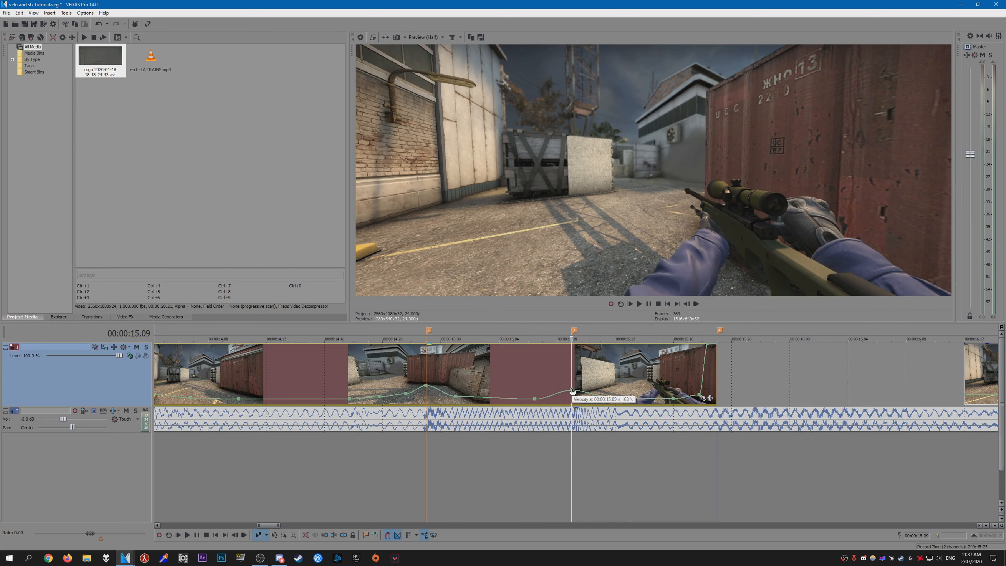
{"action": "key", "text": "Right"}
{"action": "key", "text": "Right"}
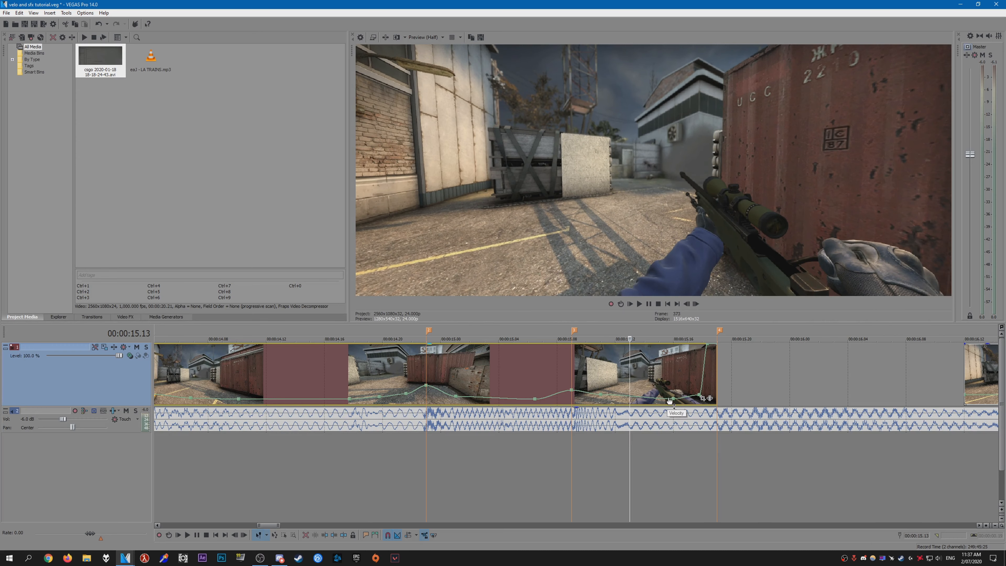
{"action": "key", "text": "Right"}
{"action": "key", "text": "Right"}
{"action": "left_click", "coordinate": [673, 400]}
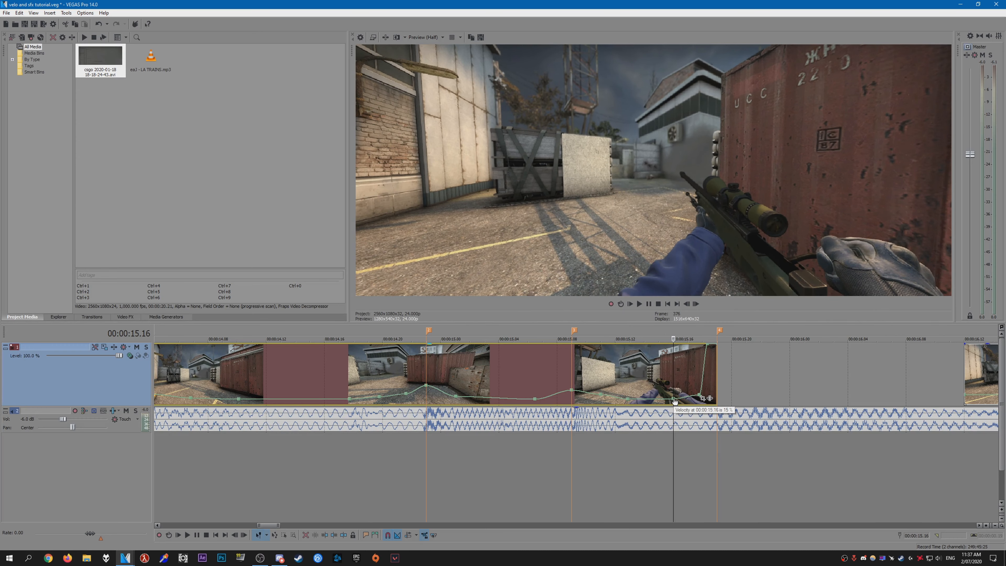
{"action": "left_click_drag", "start_coordinate": [699, 394], "coordinate": [694, 396]}
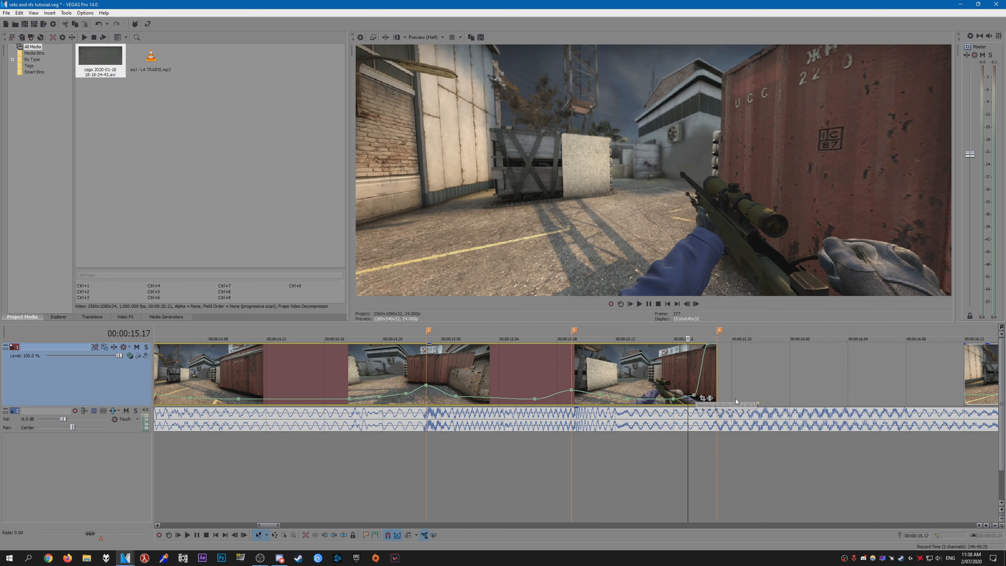
{"action": "scroll", "coordinate": [735, 399], "scroll_direction": "down", "scroll_amount": 2}
{"action": "key", "text": "space"}
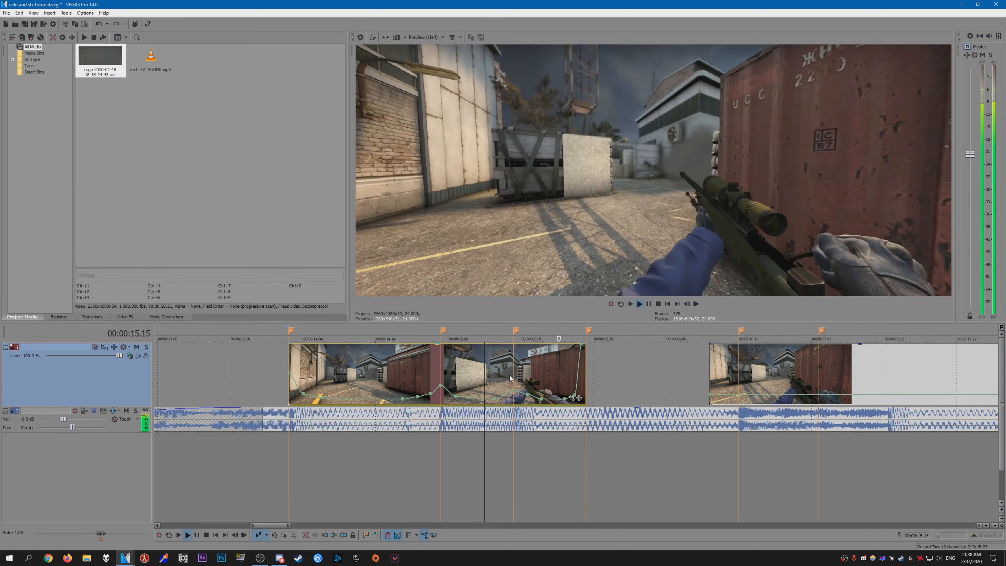
Step frame by frame from about 00:00:15.11 to the end of the first clip piece to examine its final speed-up
{"action": "key", "text": "Return"}
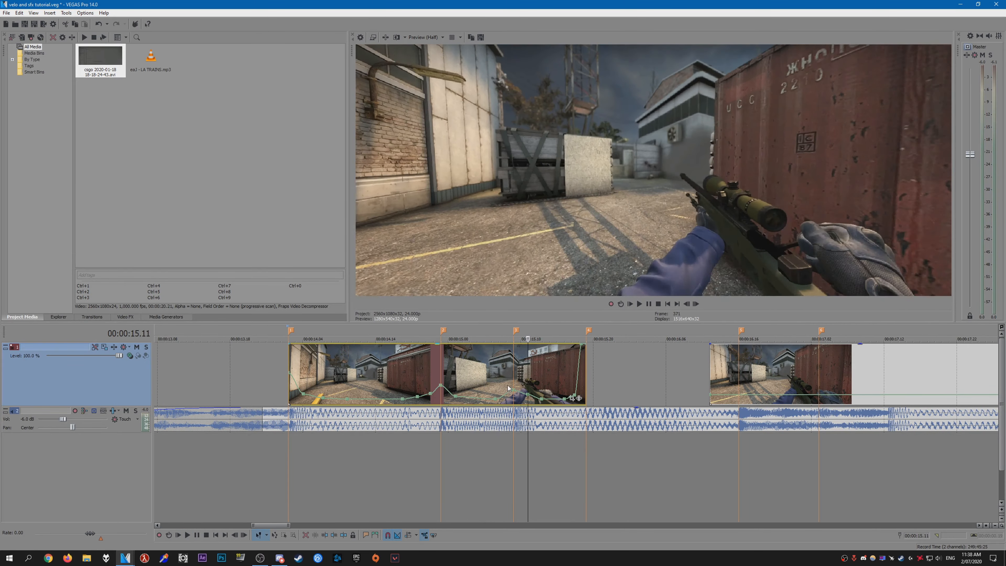
{"action": "scroll", "coordinate": [507, 391], "scroll_direction": "up", "scroll_amount": 2}
{"action": "key", "text": "Right"}
{"action": "key", "text": "Right"}
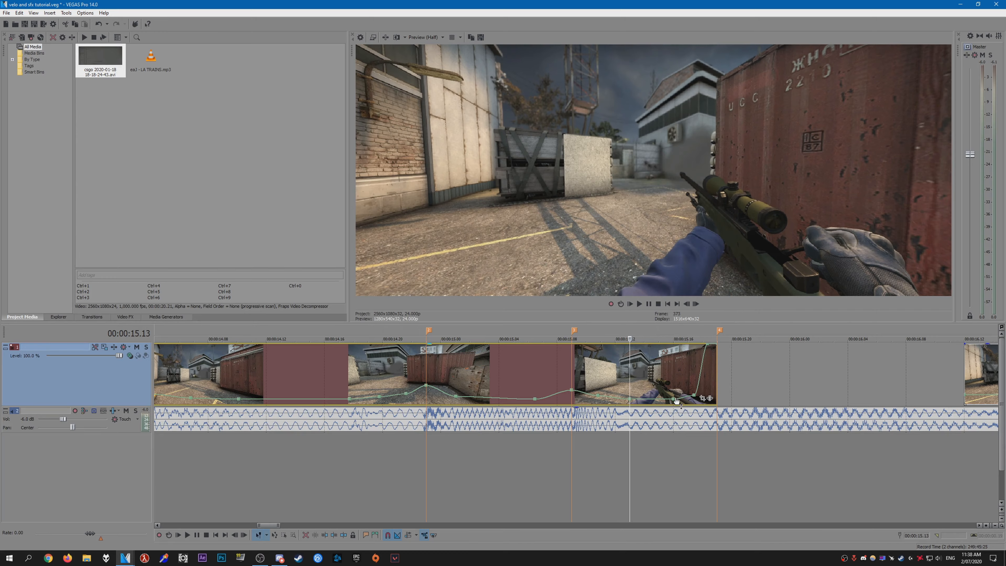
{"action": "key", "text": "Right"}
{"action": "key", "text": "Right"}
{"action": "key", "text": "Right"}
{"action": "key", "text": "Right"}
{"action": "key", "text": "Right"}
{"action": "key", "text": "Right"}
{"action": "scroll", "coordinate": [292, 387], "scroll_direction": "down", "scroll_amount": 1}
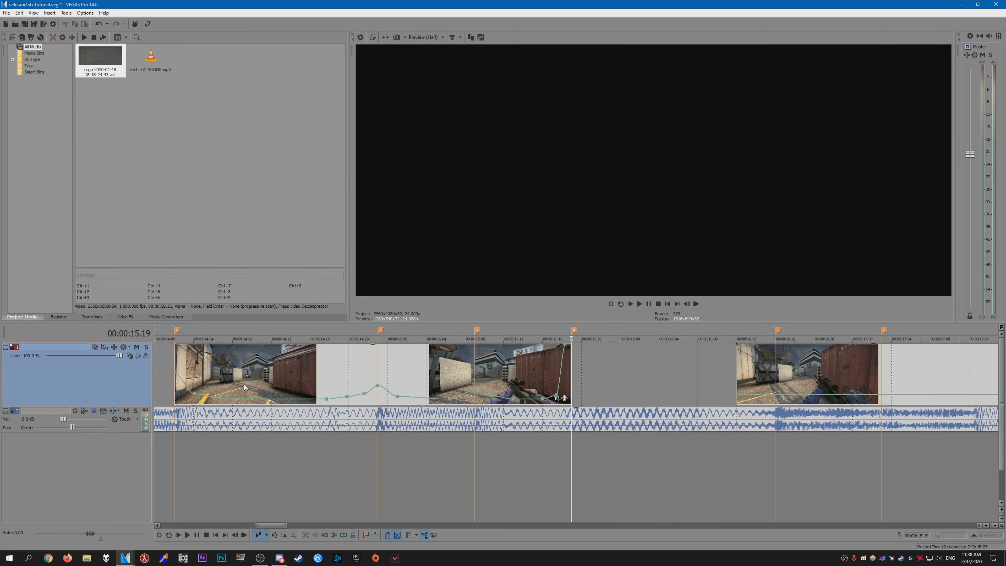
Play the first clip piece from just before its start to check its velocity curve against the music beats
{"action": "left_click", "coordinate": [169, 379]}
{"action": "key", "text": "space"}
{"action": "left_click", "coordinate": [429, 367]}
{"action": "key", "text": "space"}
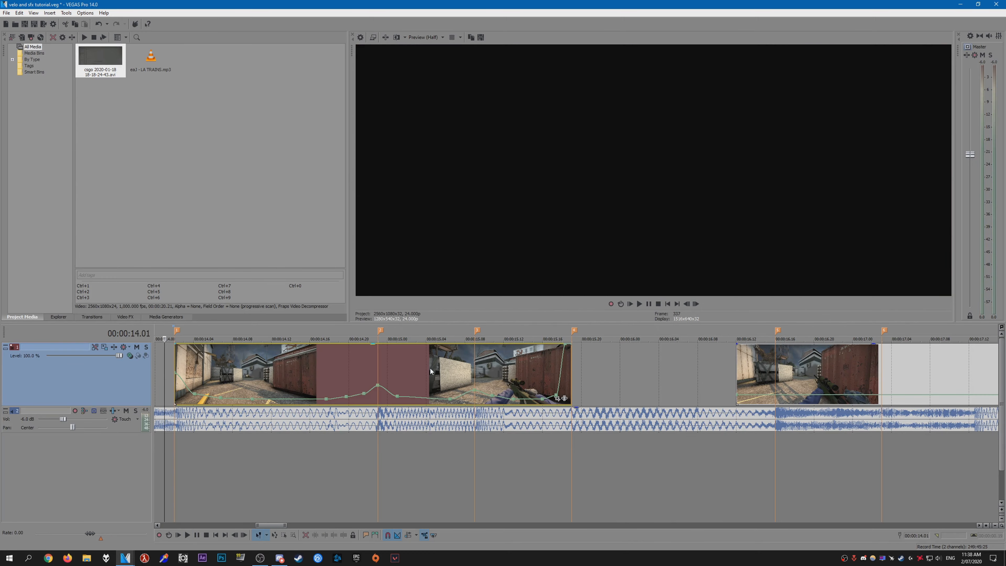
{"action": "key", "text": "space"}
{"action": "scroll", "coordinate": [535, 375], "scroll_direction": "up", "scroll_amount": 2}
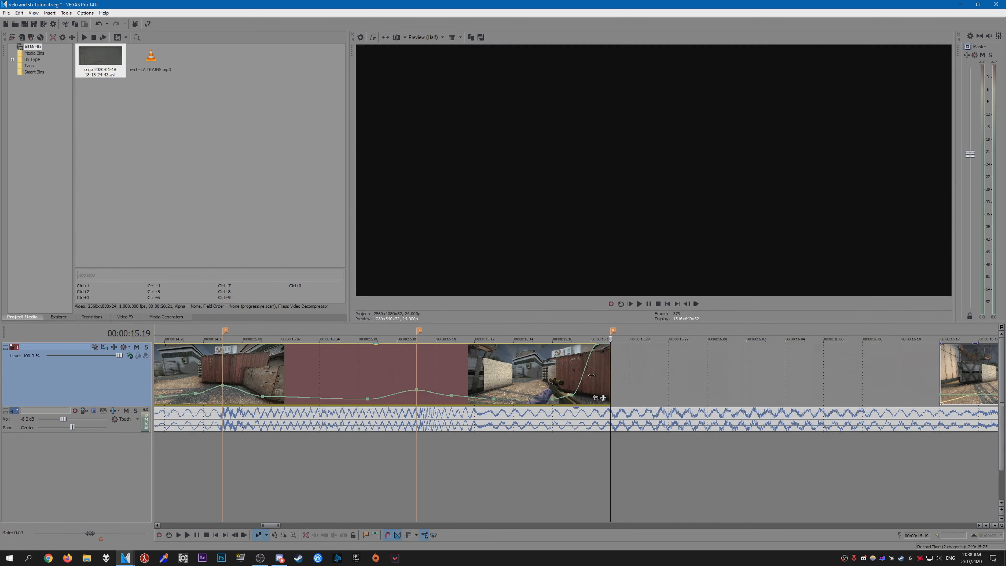
{"action": "key", "text": "space"}
{"action": "scroll", "coordinate": [591, 375], "scroll_direction": "down", "scroll_amount": 2}
{"action": "key", "text": "space"}
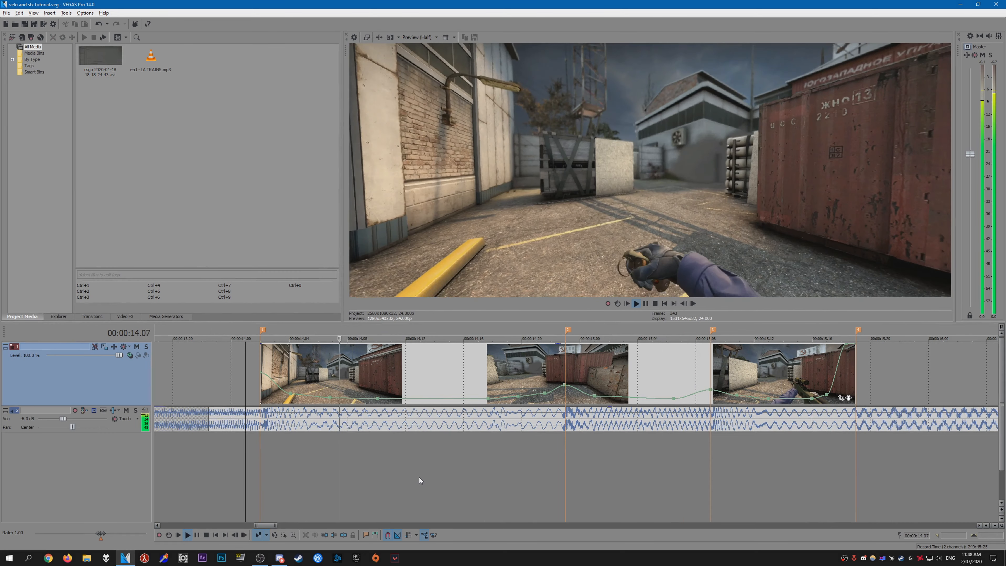
{"action": "key", "text": "space"}
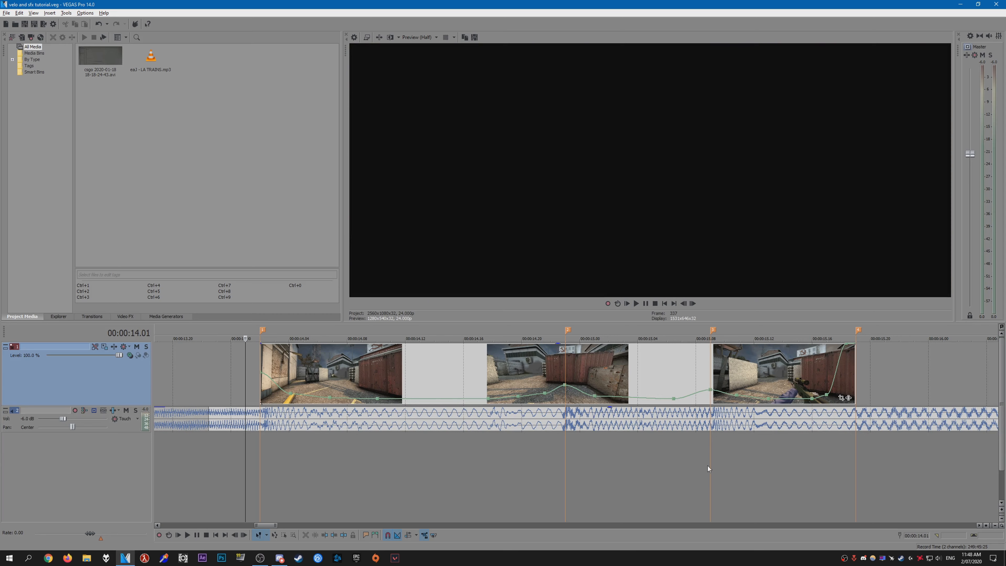
Set the velocity at the start of the second clip piece to normal velocity
{"action": "scroll", "coordinate": [975, 521], "scroll_direction": "down", "scroll_amount": 5}
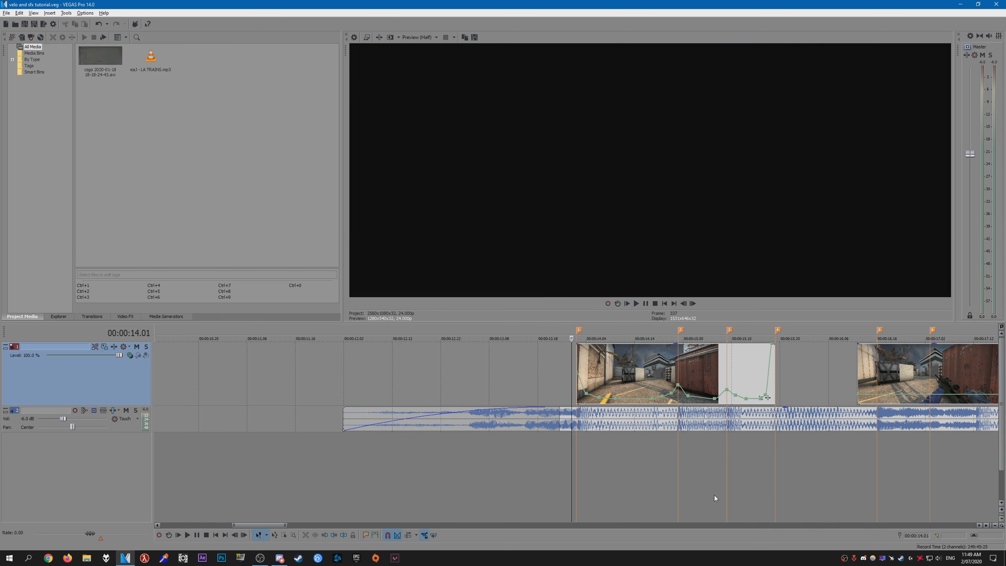
{"action": "left_click", "coordinate": [864, 377]}
{"action": "left_click", "coordinate": [977, 524]}
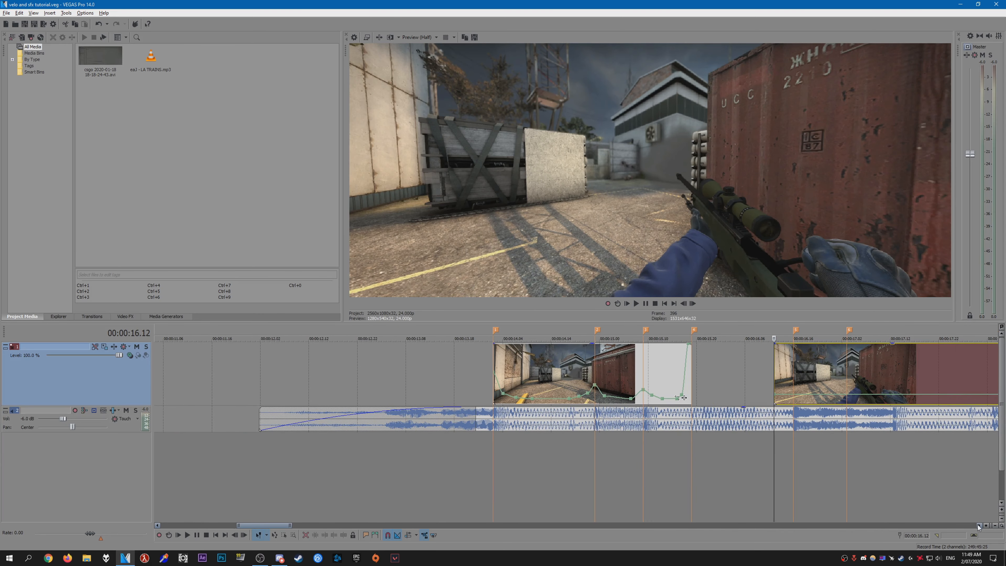
{"action": "right_click", "coordinate": [529, 397]}
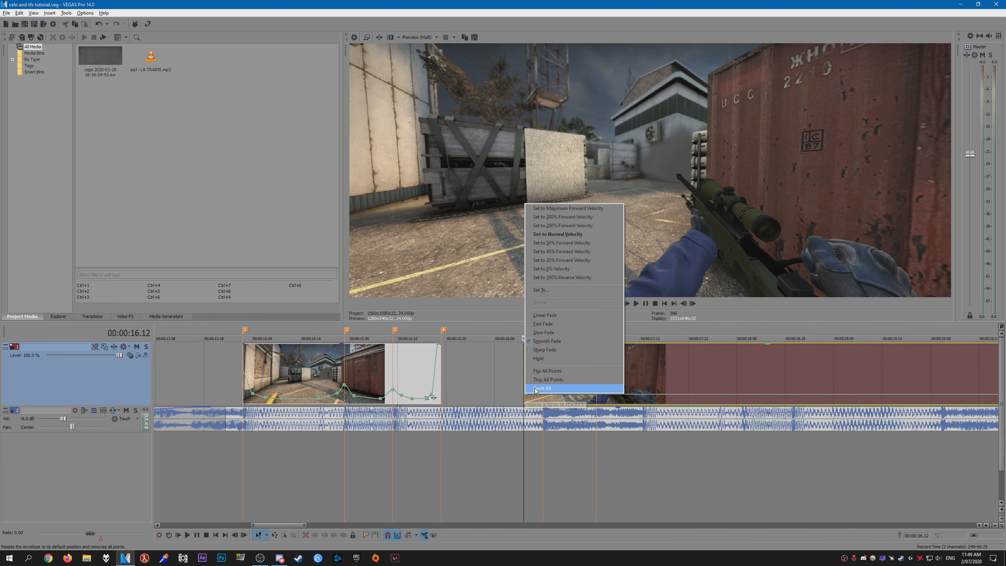
{"action": "left_click", "coordinate": [577, 237]}
Cut away the second clip piece's footage before 00:00:19.14 and move the remainder to the 00:00:15.19 marker, directly after the first piece
{"action": "key", "text": "Right"}
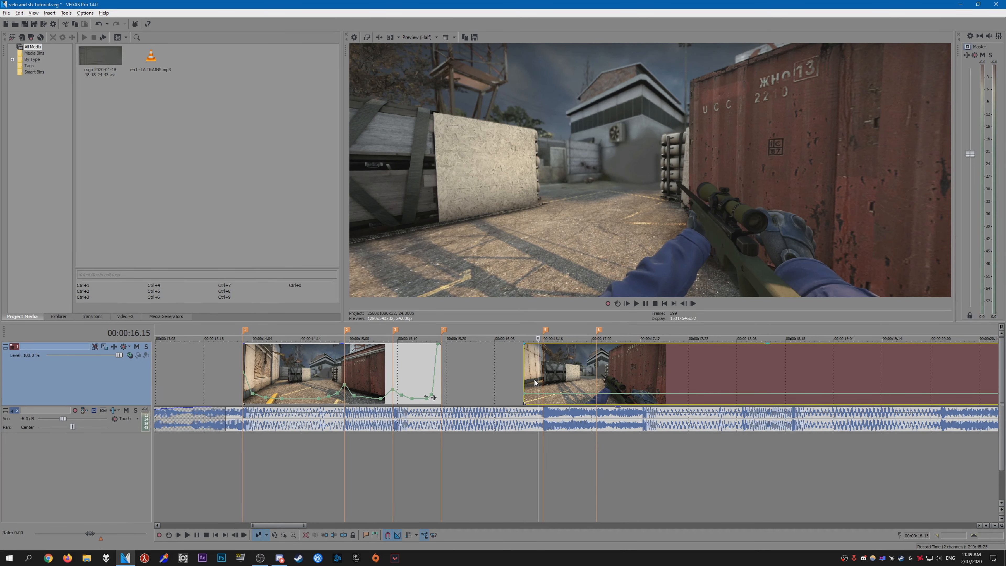
{"action": "left_click_drag", "start_coordinate": [539, 377], "coordinate": [884, 382]}
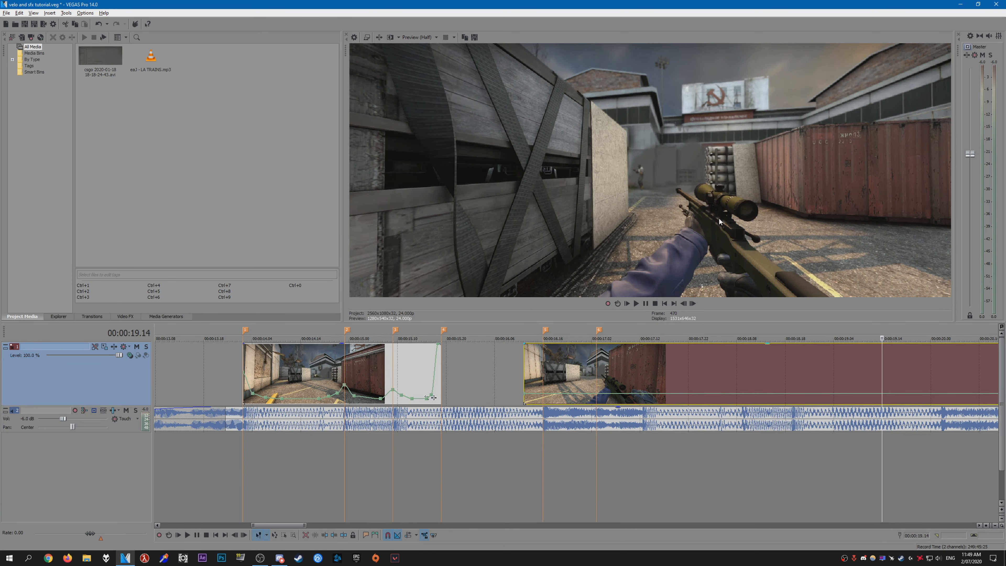
{"action": "left_click_drag", "start_coordinate": [883, 372], "coordinate": [450, 370]}
{"action": "double_click", "coordinate": [858, 367]}
{"action": "key", "text": "Delete"}
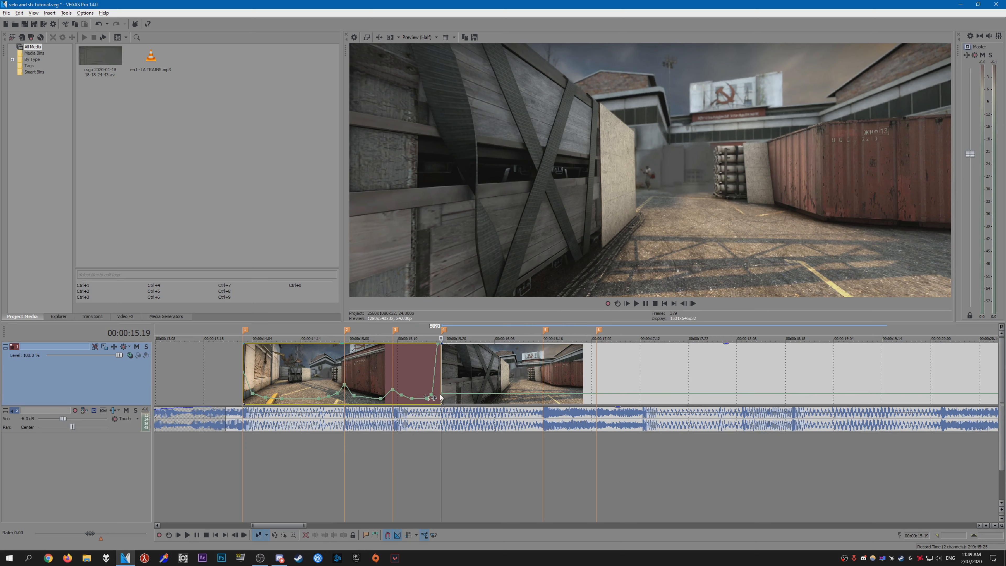
Raise the velocity at the start of the second clip piece and add a slower velocity point shortly after it, near 00:00:15.23
{"action": "key", "text": "Left"}
{"action": "key", "text": "Right"}
{"action": "key", "text": "Right"}
{"action": "key", "text": "Left"}
{"action": "key", "text": "Left"}
{"action": "key", "text": "Right"}
{"action": "left_click", "coordinate": [460, 402]}
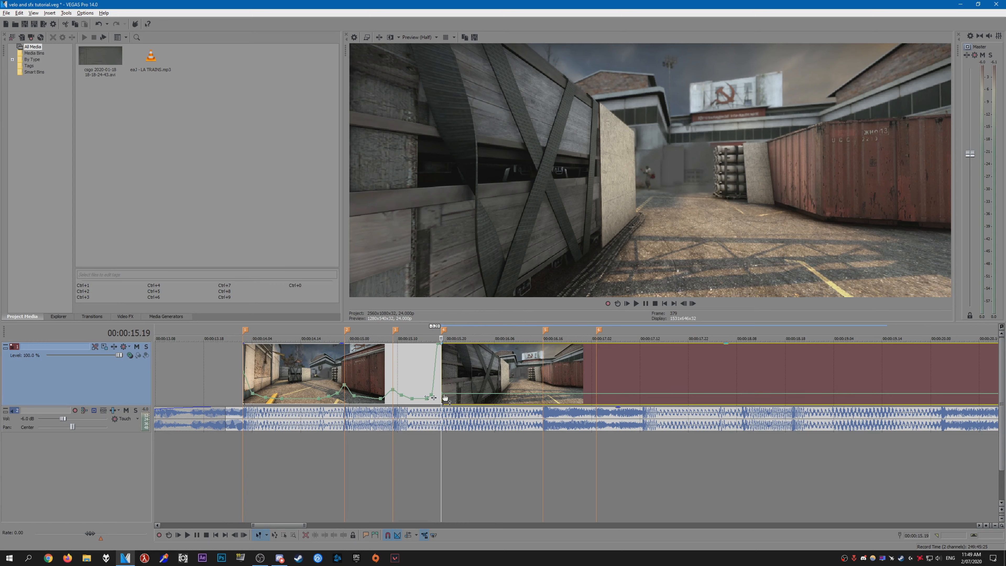
{"action": "mouse_move", "coordinate": [445, 397]}
{"action": "left_mouse_down"}
{"action": "mouse_move", "coordinate": [442, 384]}
{"action": "mouse_move", "coordinate": [463, 398]}
{"action": "left_mouse_up"}
{"action": "key", "text": "Right"}
{"action": "scroll", "coordinate": [491, 402], "scroll_direction": "up", "scroll_amount": 1}
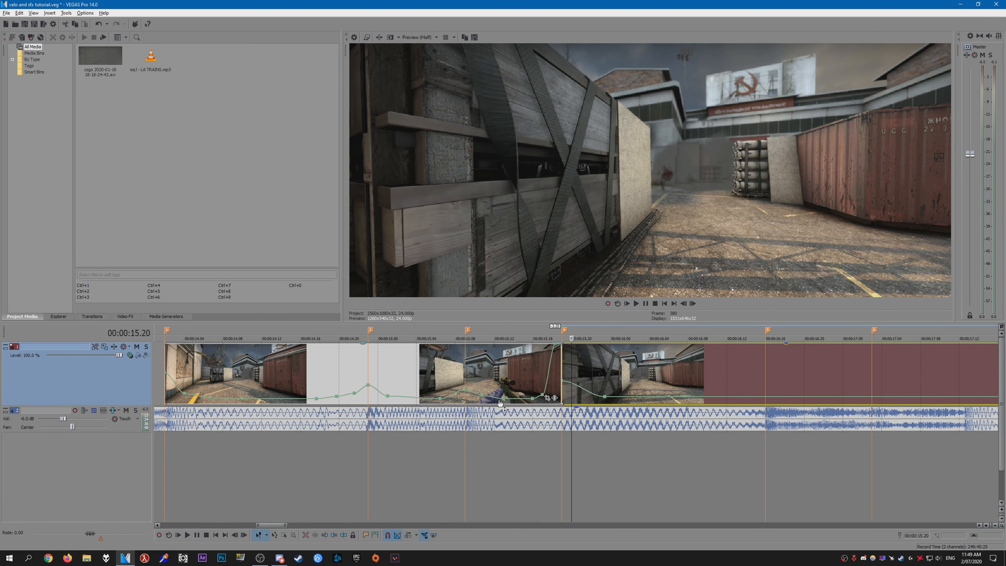
Add another velocity point near 00:00:16.04 on the second clip piece to extend the slow-down
{"action": "key", "text": "Right"}
{"action": "key", "text": "Right"}
{"action": "key", "text": "Right"}
{"action": "key", "text": "Right"}
{"action": "key", "text": "Right"}
{"action": "right_click", "coordinate": [645, 397]}
{"action": "left_click", "coordinate": [653, 401]}
{"action": "key", "text": "Right"}
{"action": "key", "text": "Right"}
{"action": "key", "text": "Right"}
{"action": "key", "text": "Right"}
{"action": "key", "text": "Right"}
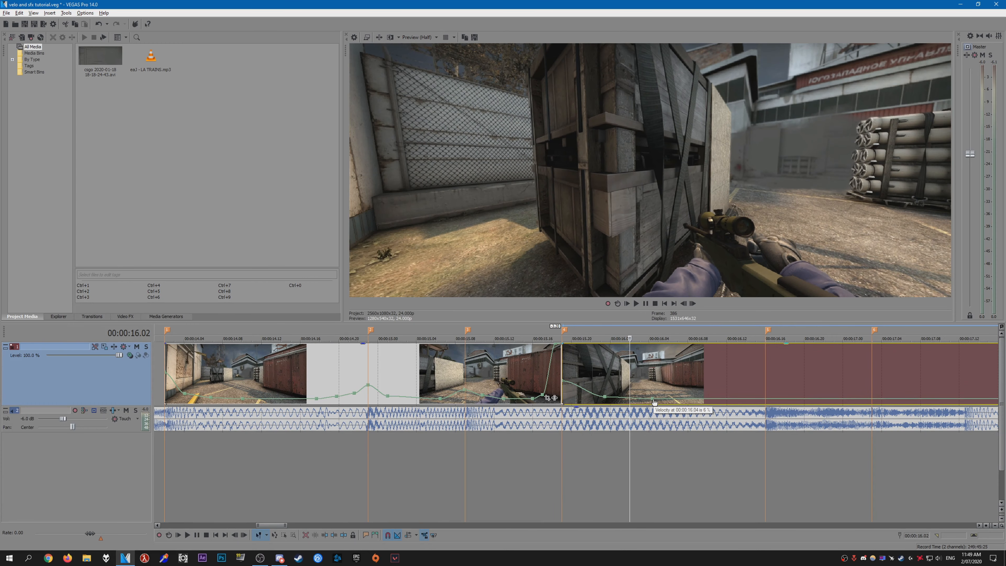
Shift the slow-down's velocity points earlier, with the newest near 00:00:16.02, and set that point to 50%
{"action": "left_click_drag", "start_coordinate": [654, 402], "coordinate": [619, 398]}
{"action": "right_click", "coordinate": [632, 397]}
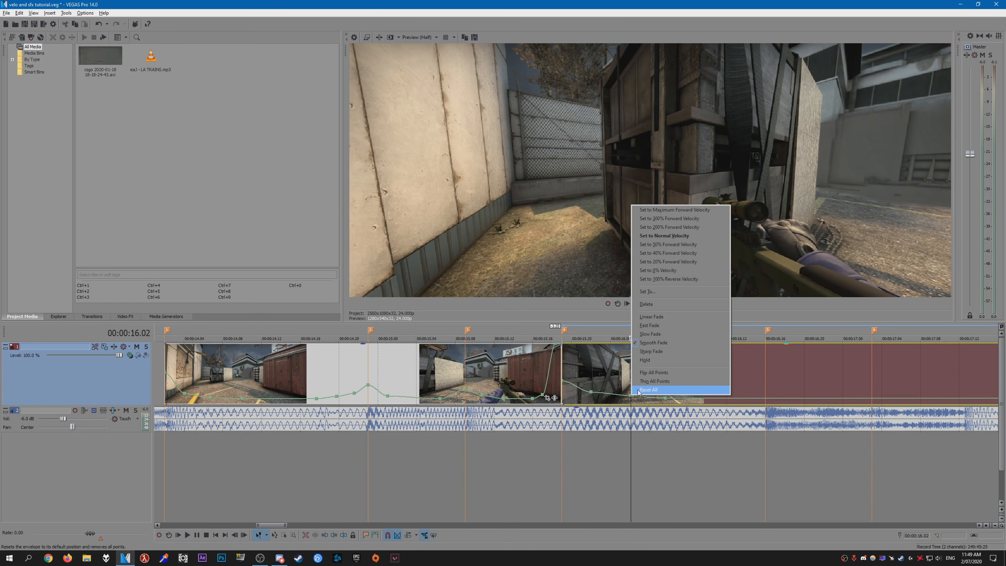
{"action": "left_click", "coordinate": [664, 291]}
{"action": "type", "text": "50"}
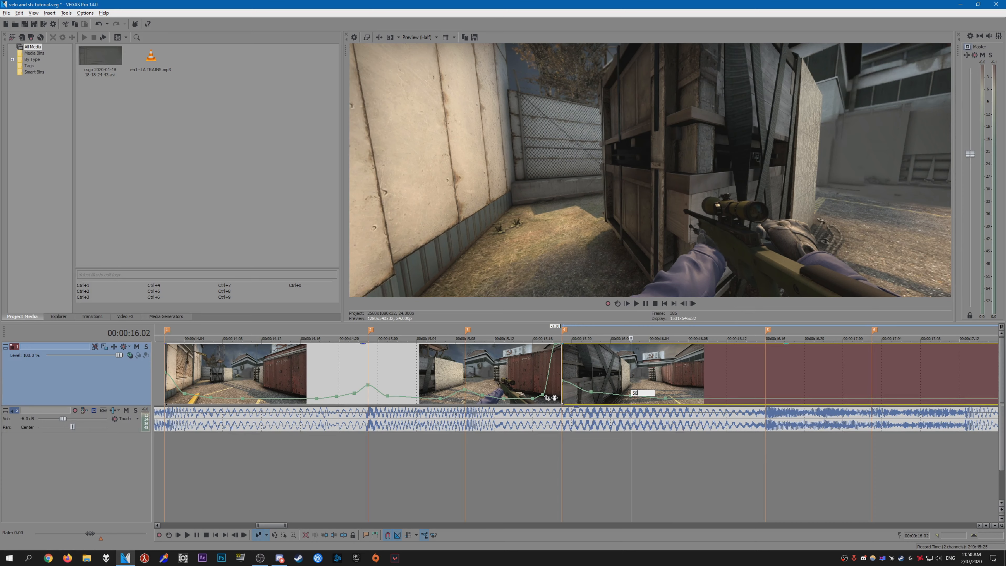
{"action": "key", "text": "Return"}
Place the next velocity point of the second clip piece near 00:00:16.08 and set it to 10%
{"action": "mouse_move", "coordinate": [665, 398]}
{"action": "left_mouse_down"}
{"action": "mouse_move", "coordinate": [650, 401]}
{"action": "mouse_move", "coordinate": [668, 401]}
{"action": "left_mouse_up"}
{"action": "right_click", "coordinate": [668, 400]}
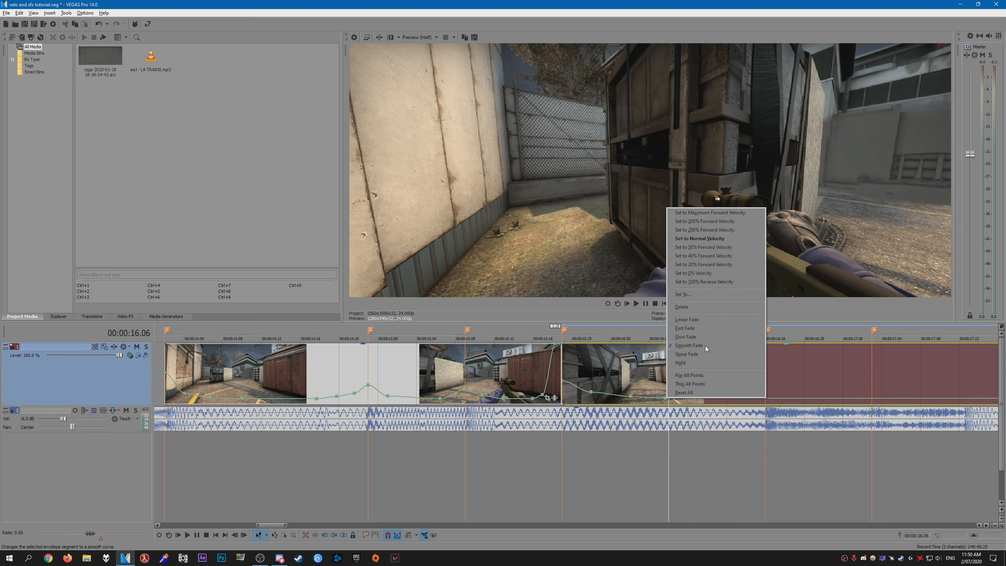
{"action": "left_click", "coordinate": [700, 295]}
{"action": "left_click_drag", "start_coordinate": [666, 400], "coordinate": [636, 400]}
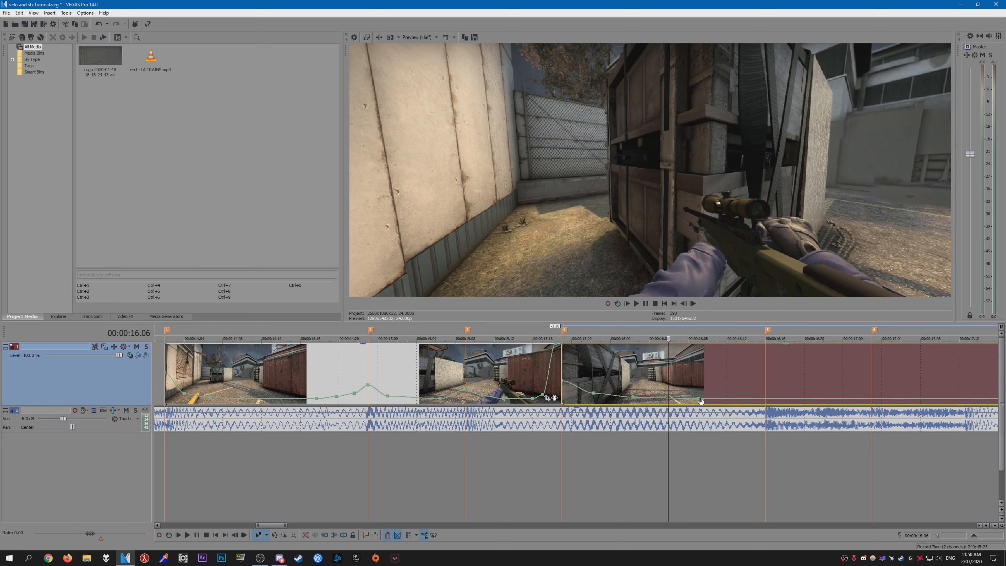
{"action": "mouse_move", "coordinate": [700, 401]}
{"action": "left_mouse_down"}
{"action": "mouse_move", "coordinate": [663, 400]}
{"action": "mouse_move", "coordinate": [693, 398]}
{"action": "left_mouse_up"}
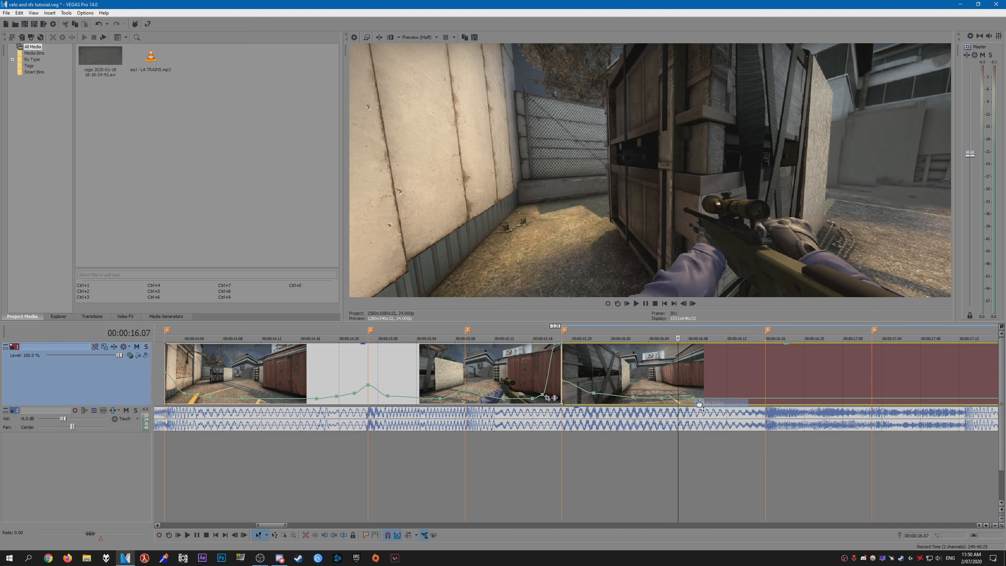
{"action": "right_click", "coordinate": [694, 397]}
{"action": "left_click", "coordinate": [728, 295]}
{"action": "type", "text": "10"}
{"action": "key", "text": "Return"}
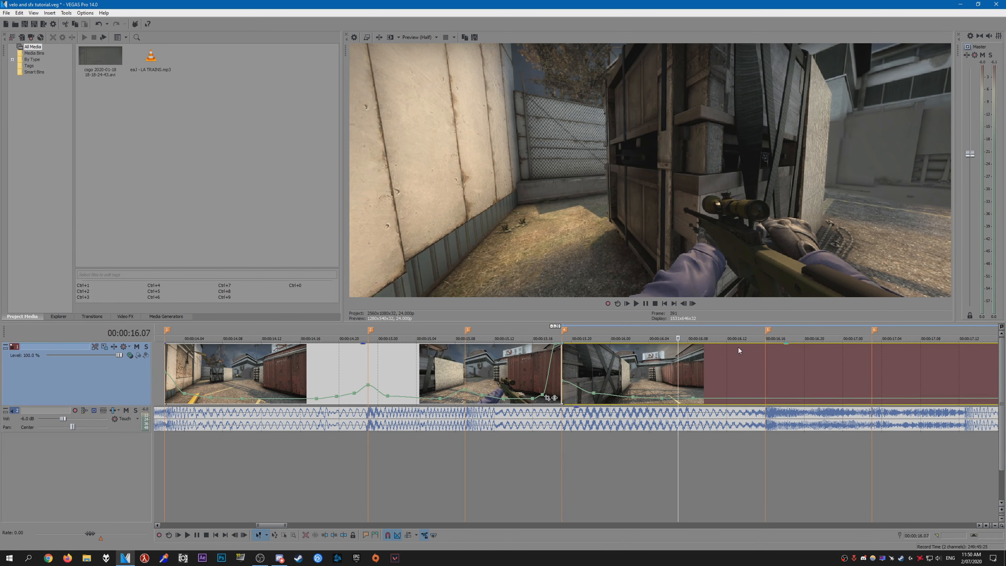
Add a velocity point near 00:00:16.12 on the second clip piece and set it to 5%
{"action": "key", "text": "Right"}
{"action": "key", "text": "Right"}
{"action": "key", "text": "Right"}
{"action": "key", "text": "Right"}
{"action": "right_click", "coordinate": [728, 398]}
{"action": "left_click", "coordinate": [734, 401]}
{"action": "right_click", "coordinate": [730, 398]}
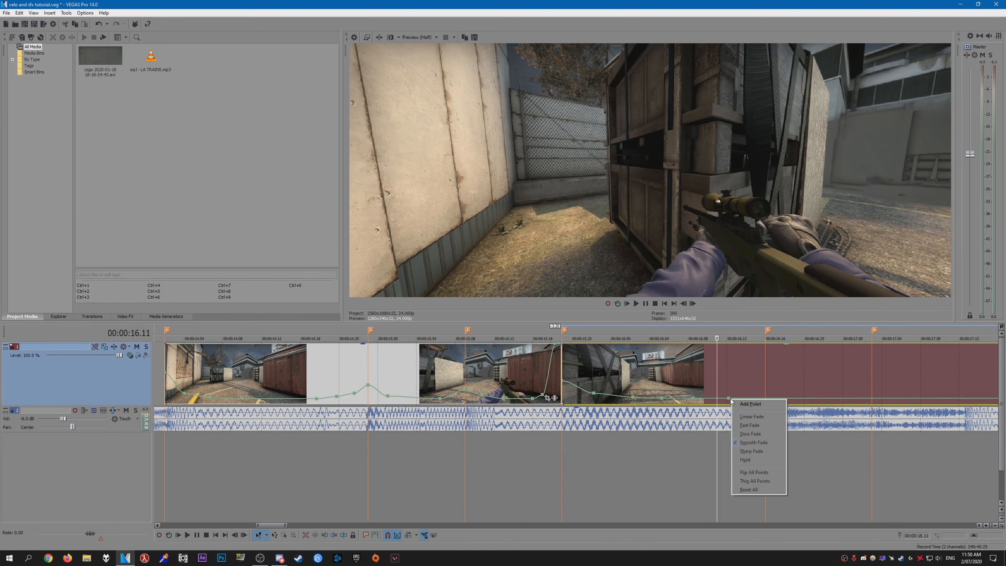
{"action": "right_click", "coordinate": [729, 398]}
{"action": "left_click", "coordinate": [746, 294]}
{"action": "type", "text": "5"}
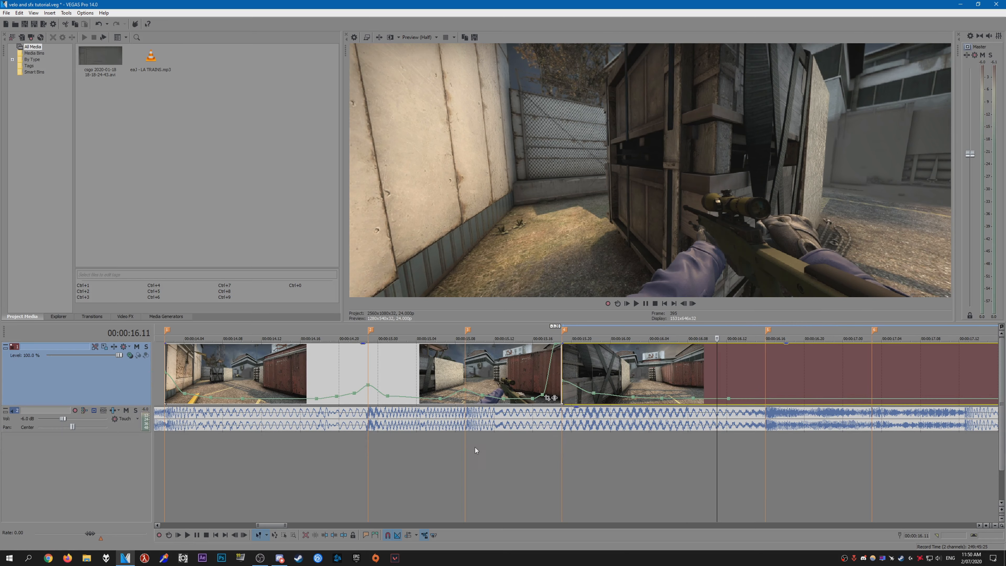
Play from the 00:00:15.09 marker across the cut and step through the first frames of the second clip piece
{"action": "left_click", "coordinate": [469, 444]}
{"action": "key", "text": "space"}
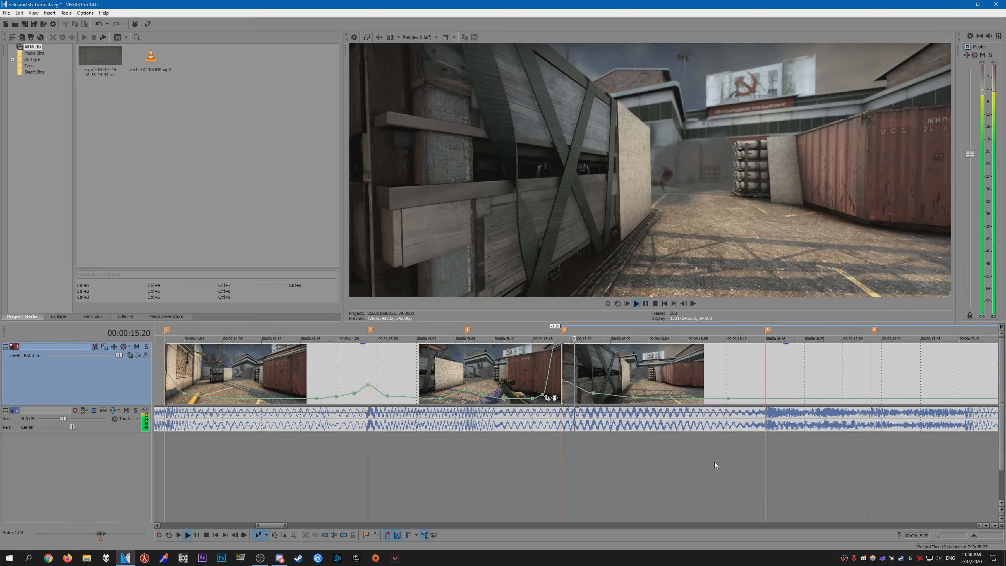
{"action": "key", "text": "space"}
{"action": "left_click", "coordinate": [561, 459]}
{"action": "key", "text": "Right"}
{"action": "key", "text": "Right"}
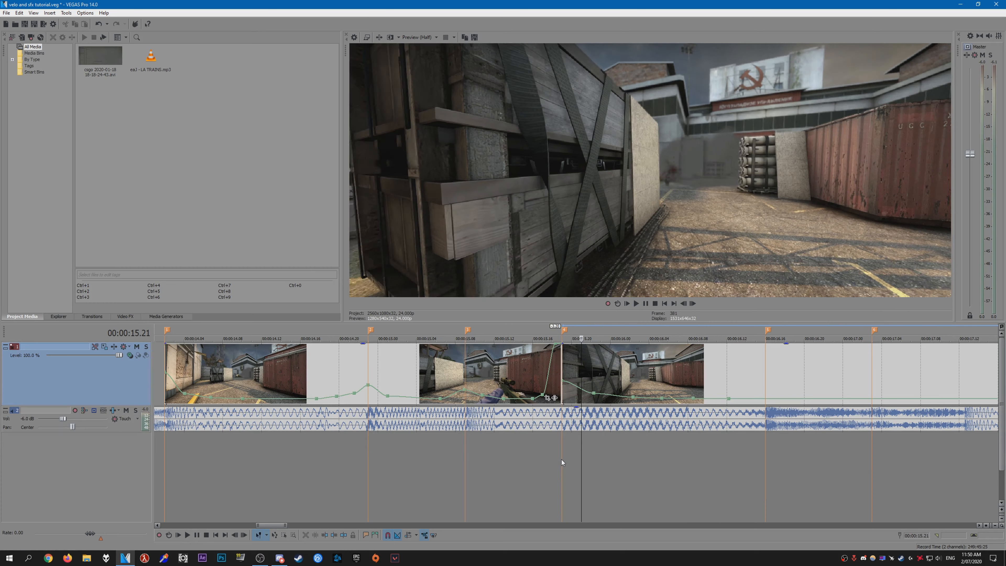
{"action": "key", "text": "Right"}
{"action": "key", "text": "Right"}
{"action": "key", "text": "Right"}
{"action": "key", "text": "Right"}
Step frame by frame from the cut at 00:00:15.19 to about 00:00:16.08 to examine how the speed drops
{"action": "left_click", "coordinate": [561, 459]}
{"action": "key", "text": "Right"}
{"action": "key", "text": "Right"}
{"action": "key", "text": "Right"}
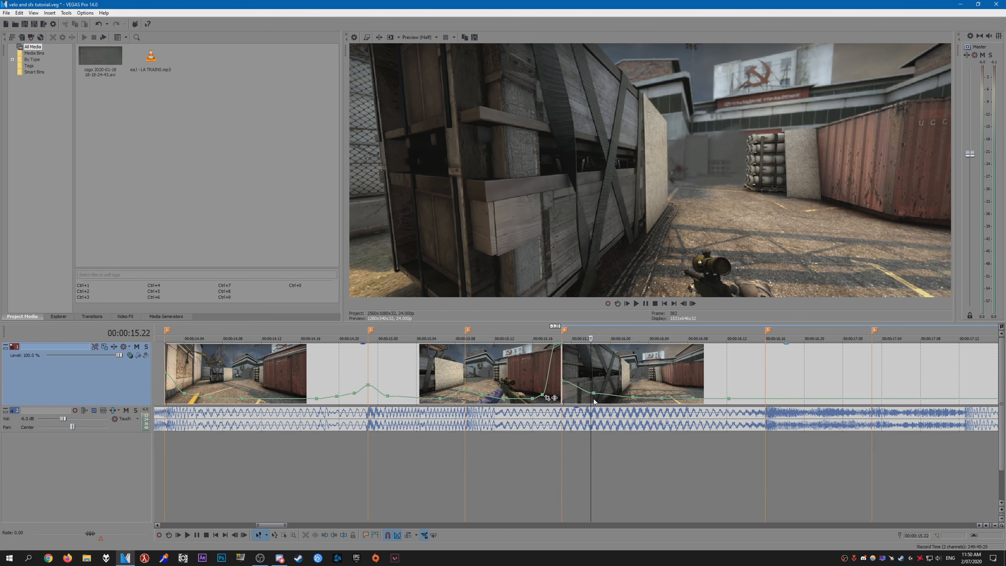
{"action": "key", "text": "Right"}
{"action": "key", "text": "Right"}
{"action": "key", "text": "Right"}
{"action": "key", "text": "Right"}
{"action": "key", "text": "Right"}
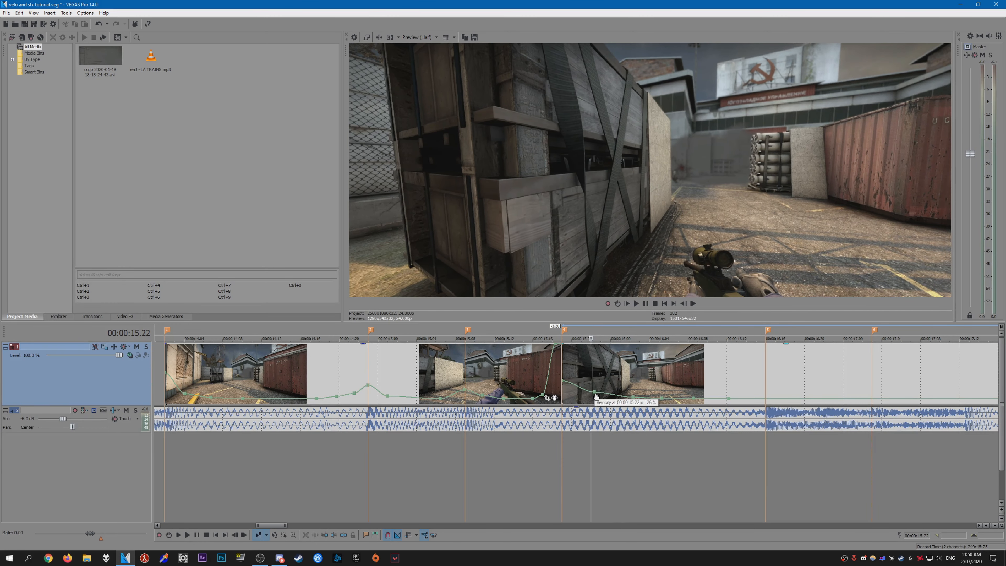
{"action": "key", "text": "Right"}
{"action": "key", "text": "Right"}
{"action": "key", "text": "Right"}
{"action": "key", "text": "Right"}
{"action": "key", "text": "Right"}
{"action": "key", "text": "Right"}
{"action": "key", "text": "Right"}
{"action": "key", "text": "Right"}
{"action": "key", "text": "Right"}
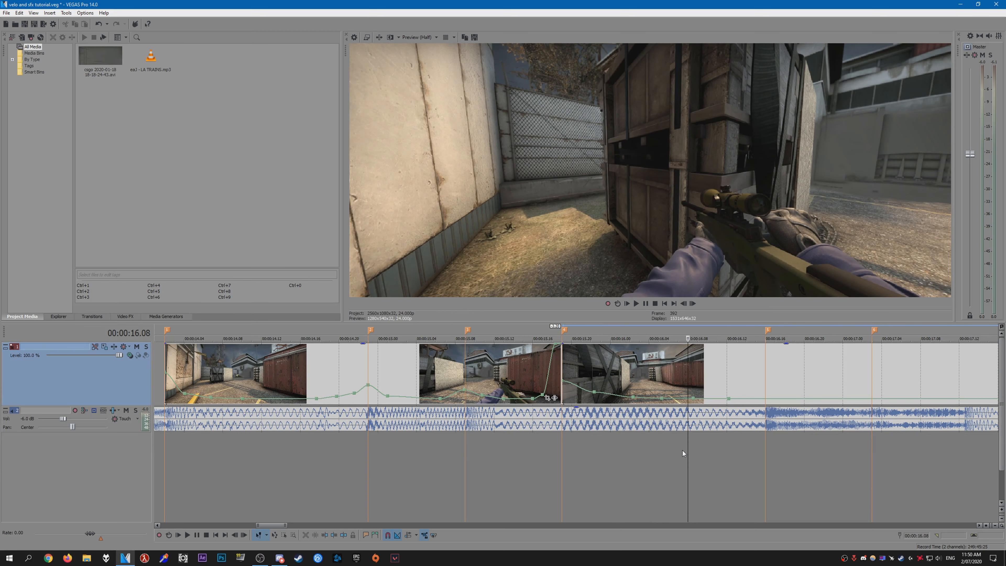
Step back and forth through the slow section before the 00:00:16.16 marker to examine its motion
{"action": "key", "text": "Right"}
{"action": "key", "text": "Right"}
{"action": "key", "text": "Right"}
{"action": "key", "text": "Left"}
{"action": "key", "text": "Left"}
{"action": "key", "text": "Left"}
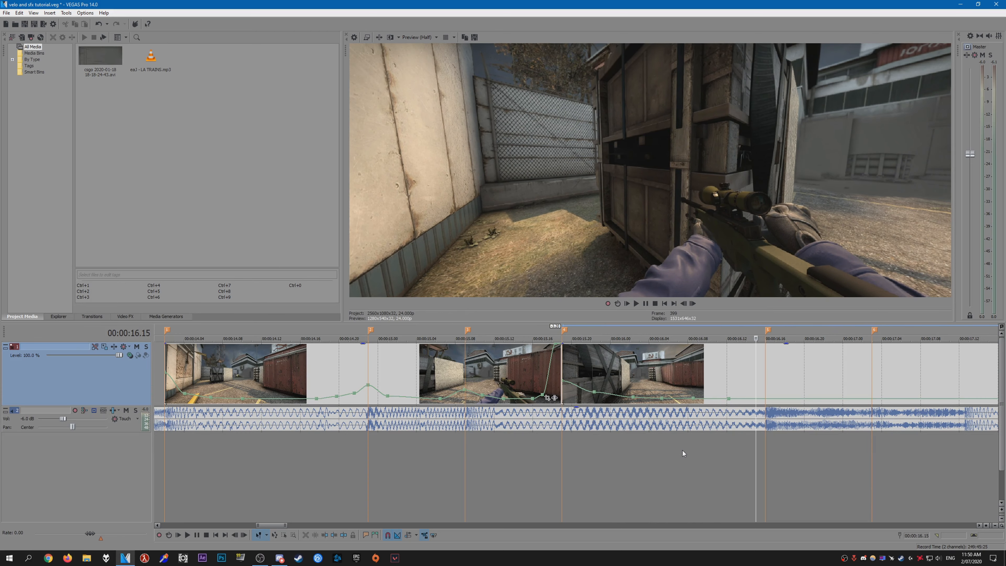
{"action": "key", "text": "Right"}
{"action": "key", "text": "Left"}
{"action": "key", "text": "Left"}
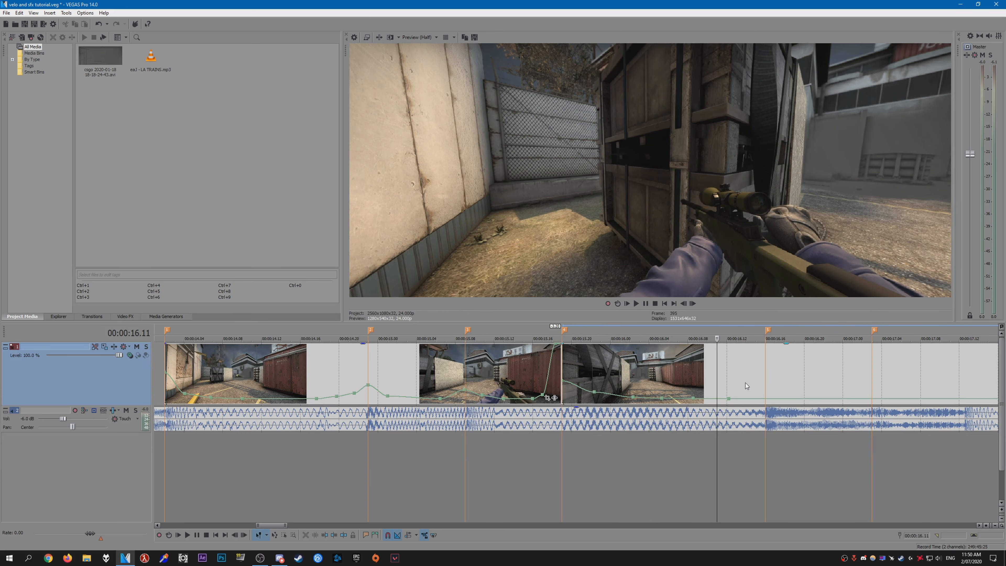
Move the 5% velocity point to about 00:00:16.13 and raise the velocity with a point at the 00:00:16.16 marker
{"action": "left_click", "coordinate": [761, 381]}
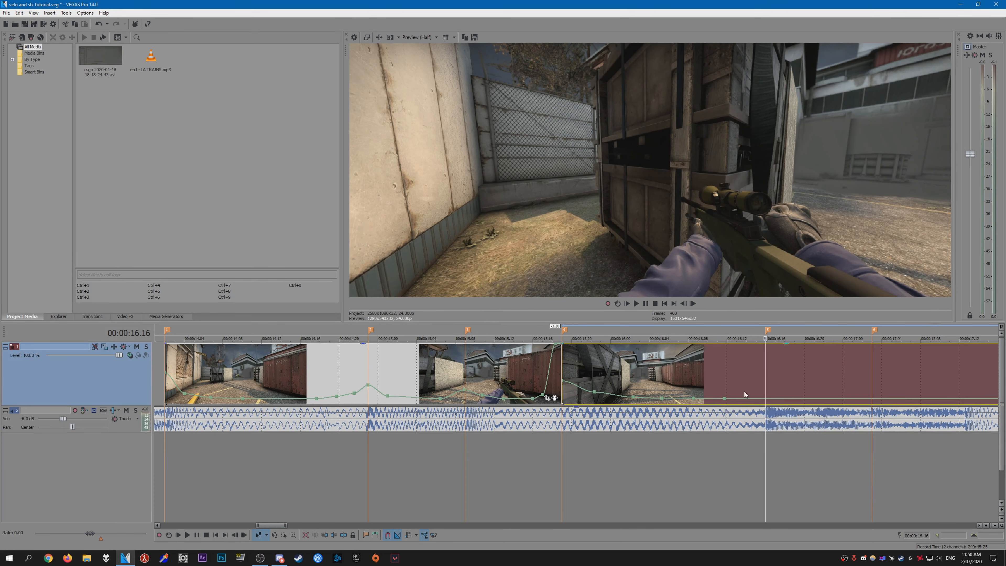
{"action": "key", "text": "Left"}
{"action": "key", "text": "Left"}
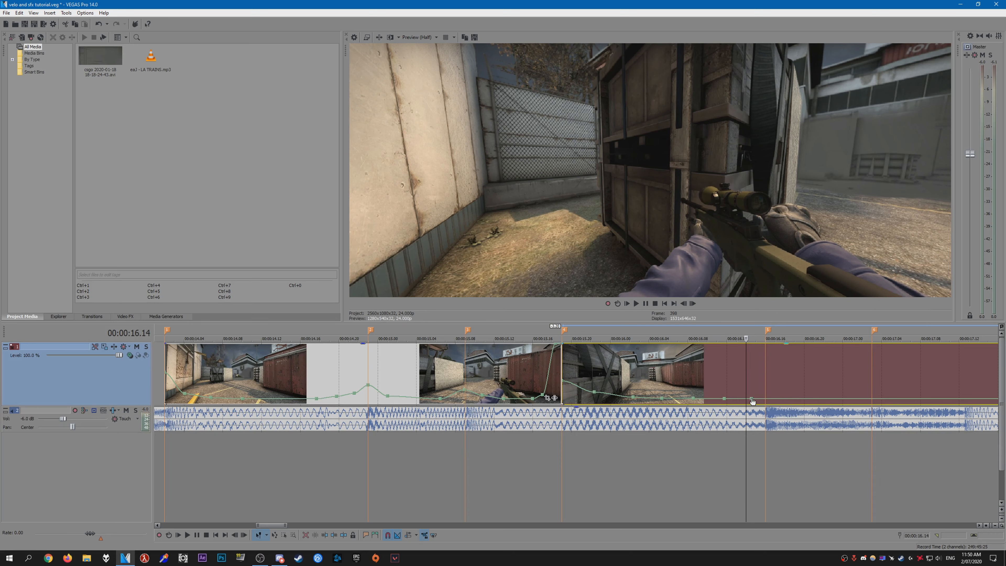
{"action": "mouse_move", "coordinate": [752, 401]}
{"action": "left_mouse_down"}
{"action": "mouse_move", "coordinate": [766, 391]}
{"action": "mouse_move", "coordinate": [732, 403]}
{"action": "left_mouse_up"}
{"action": "left_click", "coordinate": [764, 399]}
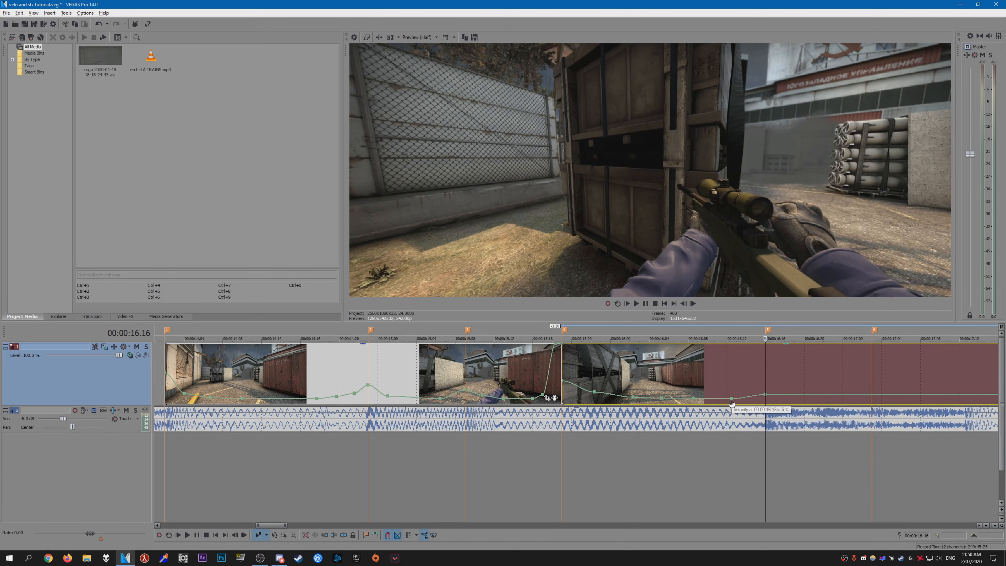
Enter a value for the velocity point at about 00:00:16.09 and step frame by frame from there towards the 00:00:16.16 marker
{"action": "right_click", "coordinate": [699, 403]}
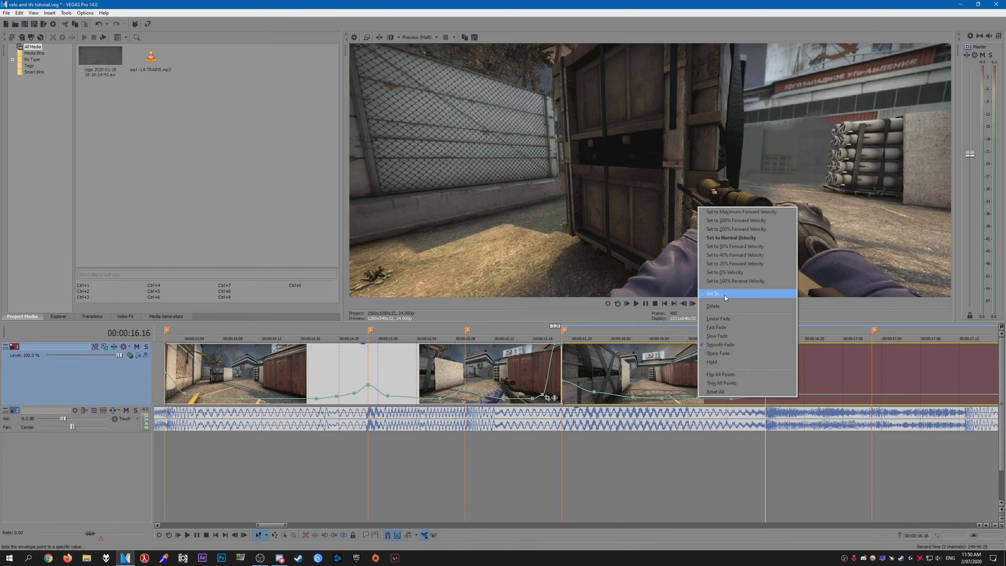
{"action": "left_click", "coordinate": [725, 294]}
{"action": "left_click", "coordinate": [689, 388]}
{"action": "key", "text": "Right"}
{"action": "key", "text": "Right"}
{"action": "key", "text": "Right"}
{"action": "key", "text": "Right"}
{"action": "key", "text": "Right"}
{"action": "key", "text": "Right"}
{"action": "key", "text": "Right"}
Shape a velocity peak at the 00:00:16.16 marker and add a falling point of 55% at 00:00:16.19
{"action": "mouse_move", "coordinate": [767, 398]}
{"action": "key", "text": "Right"}
{"action": "left_click_drag", "start_coordinate": [766, 396], "coordinate": [791, 398]}
{"action": "double_click", "coordinate": [778, 391]}
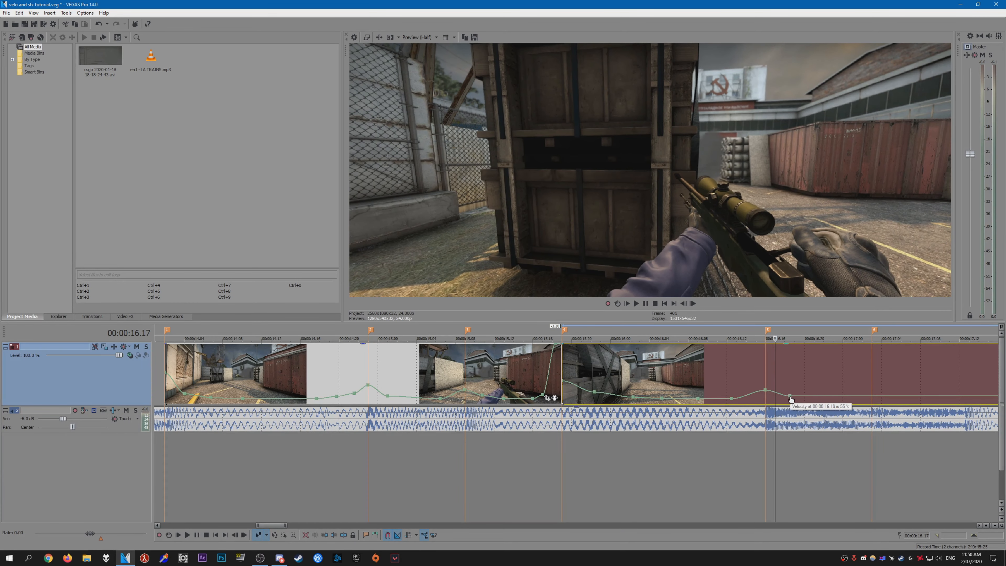
Set a low velocity point at about 00:00:16.22 after the peak and step through the frames to 00:00:16.21
{"action": "right_click", "coordinate": [820, 399]}
{"action": "left_click", "coordinate": [863, 293]}
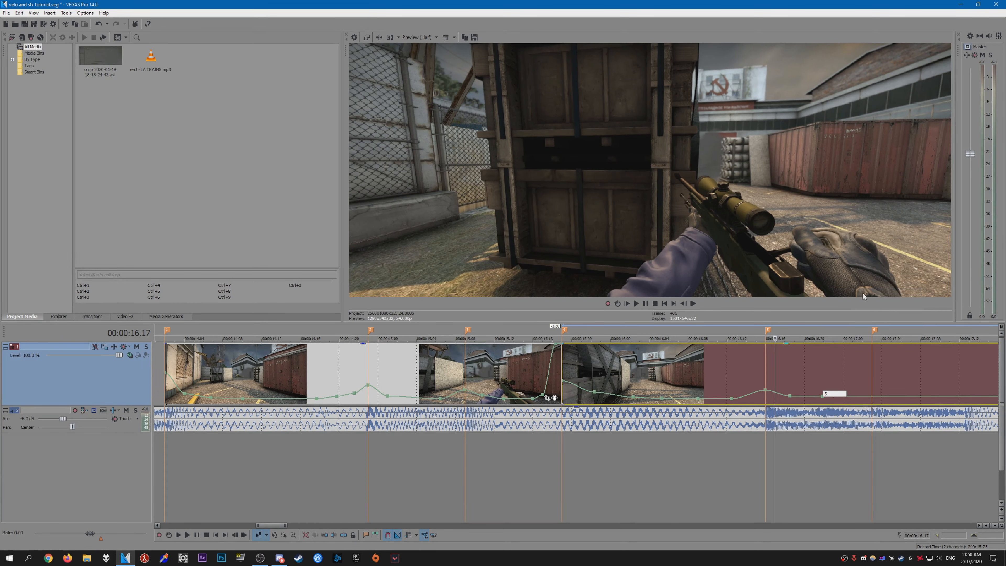
{"action": "key", "text": "Right"}
{"action": "key", "text": "Right"}
{"action": "key", "text": "Right"}
{"action": "key", "text": "Right"}
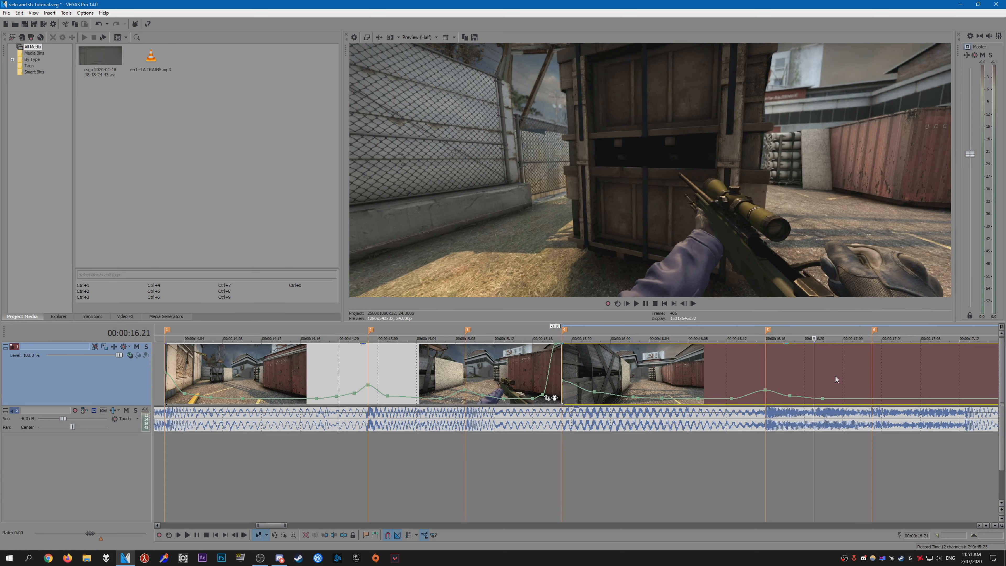
Lower the velocity peak at 00:00:16.16 to 114% and the point at 00:00:16.19 to 27%
{"action": "left_click_drag", "start_coordinate": [790, 395], "coordinate": [788, 398]}
{"action": "left_click", "coordinate": [757, 387]}
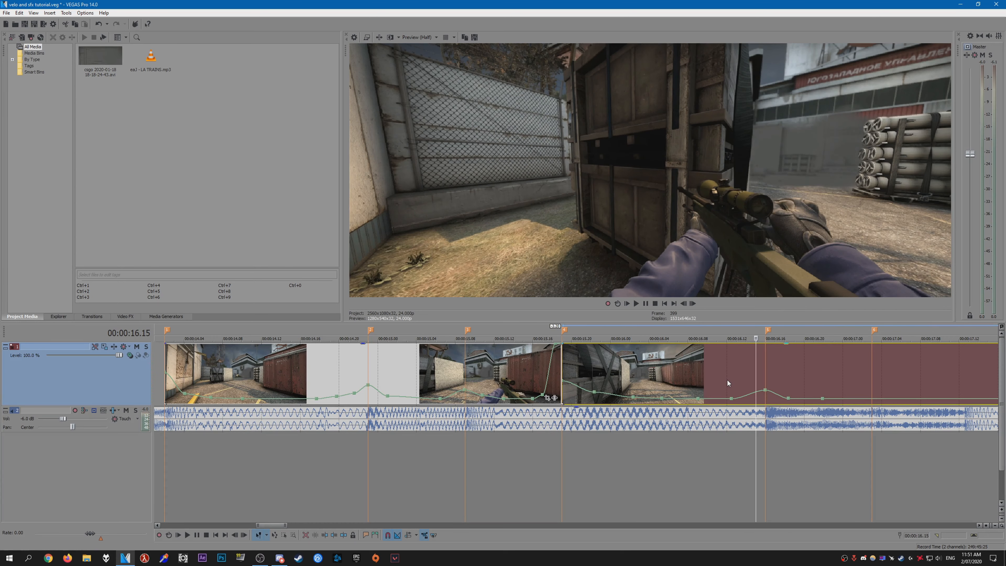
{"action": "left_click_drag", "start_coordinate": [768, 393], "coordinate": [768, 394]}
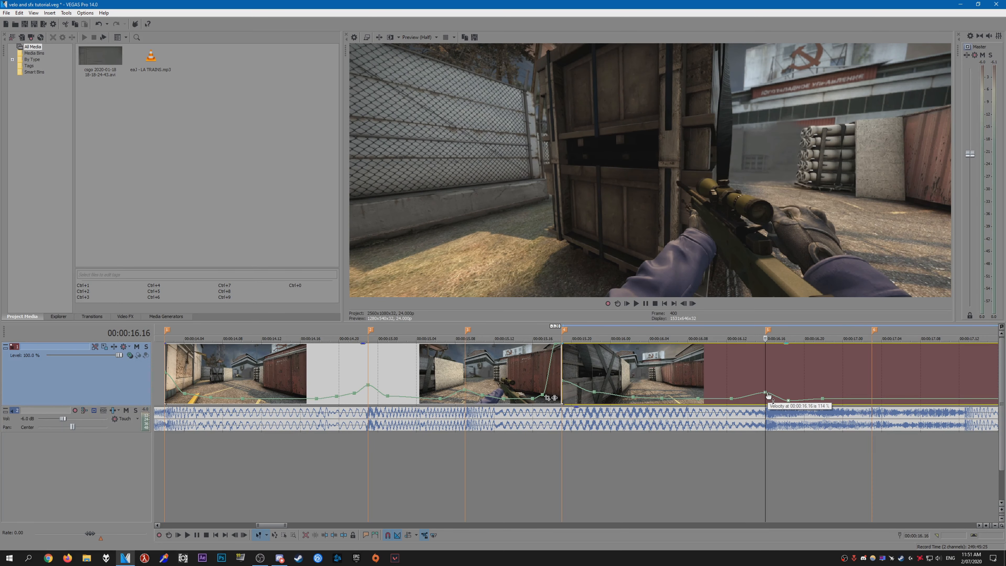
{"action": "left_click", "coordinate": [791, 398]}
{"action": "key", "text": "Right"}
{"action": "key", "text": "Right"}
{"action": "key", "text": "Right"}
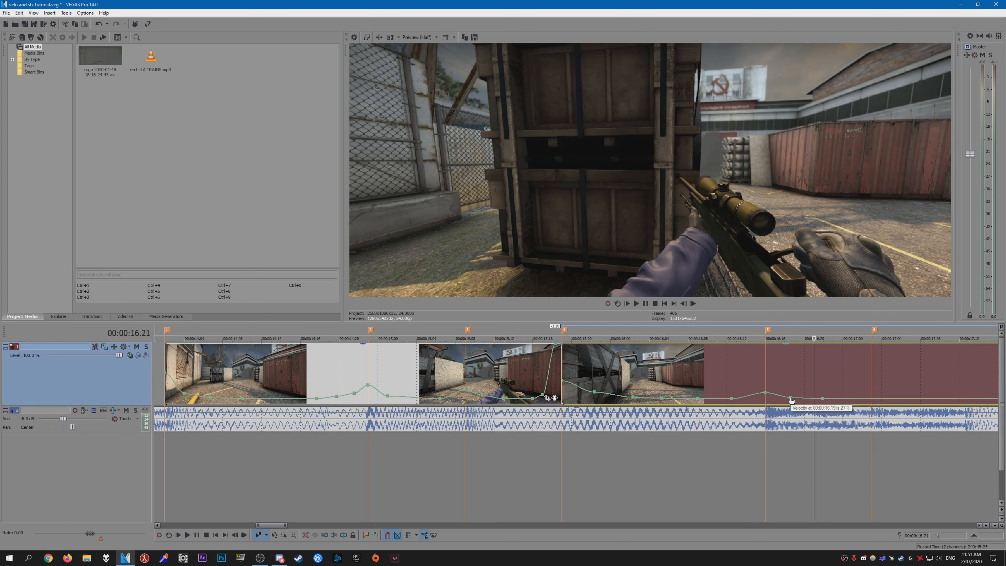
Set the velocity point at 00:00:16.22 to 5%
{"action": "right_click", "coordinate": [824, 401]}
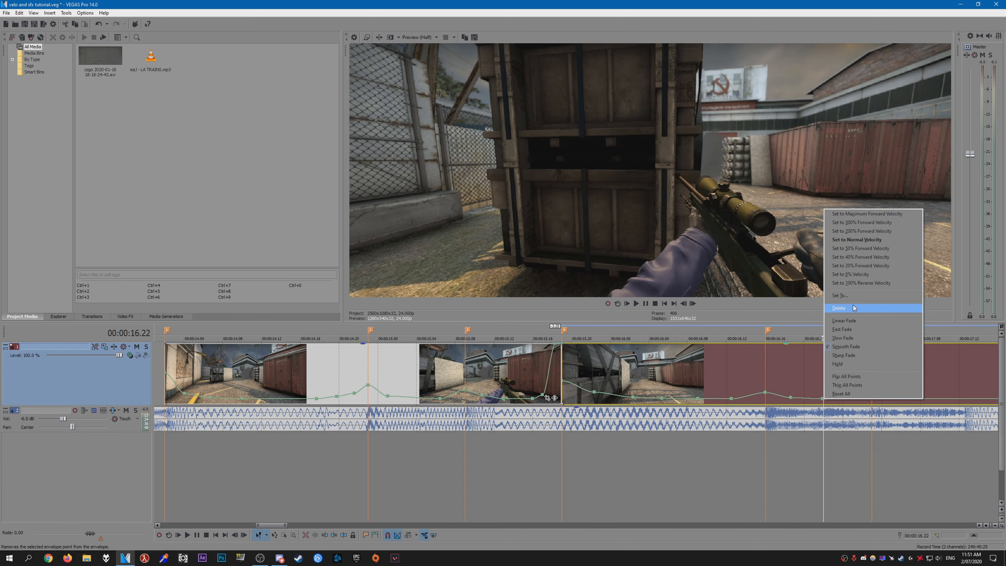
{"action": "left_click", "coordinate": [853, 297]}
{"action": "type", "text": "4."}
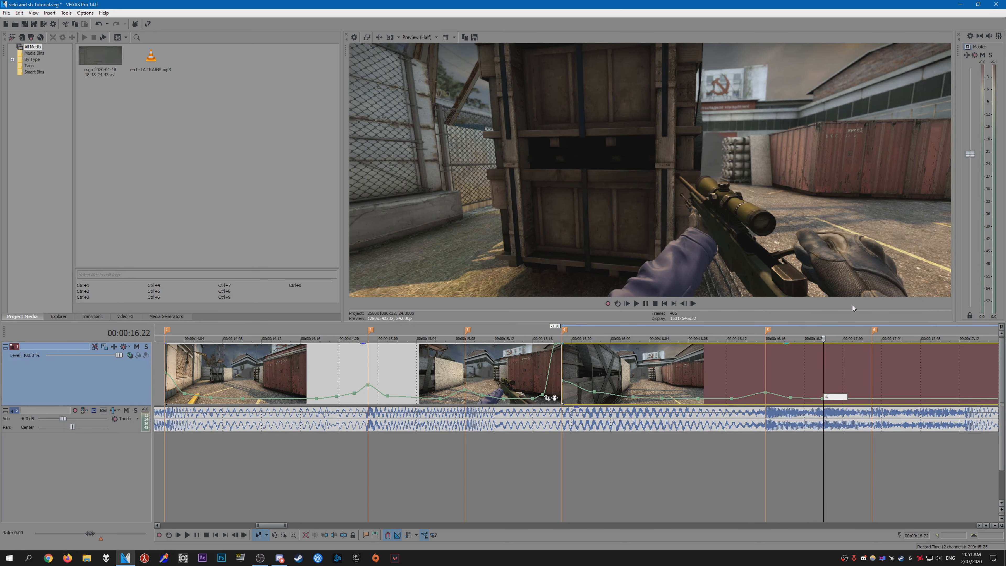
{"action": "key", "text": "Return"}
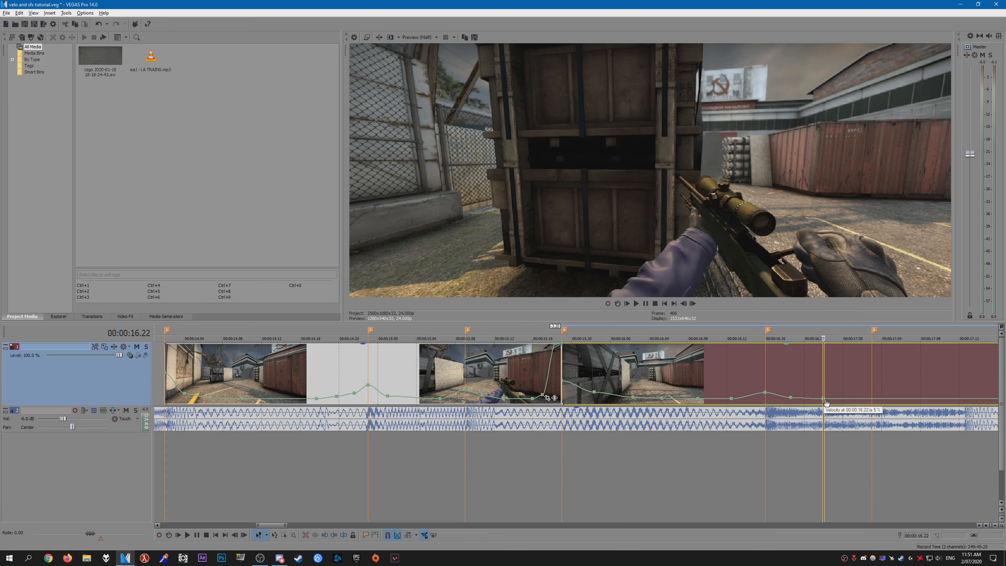
Play from 00:00:16.12 through the new slow section, and replay the transition across the cut at 00:00:15.19
{"action": "left_click", "coordinate": [726, 381]}
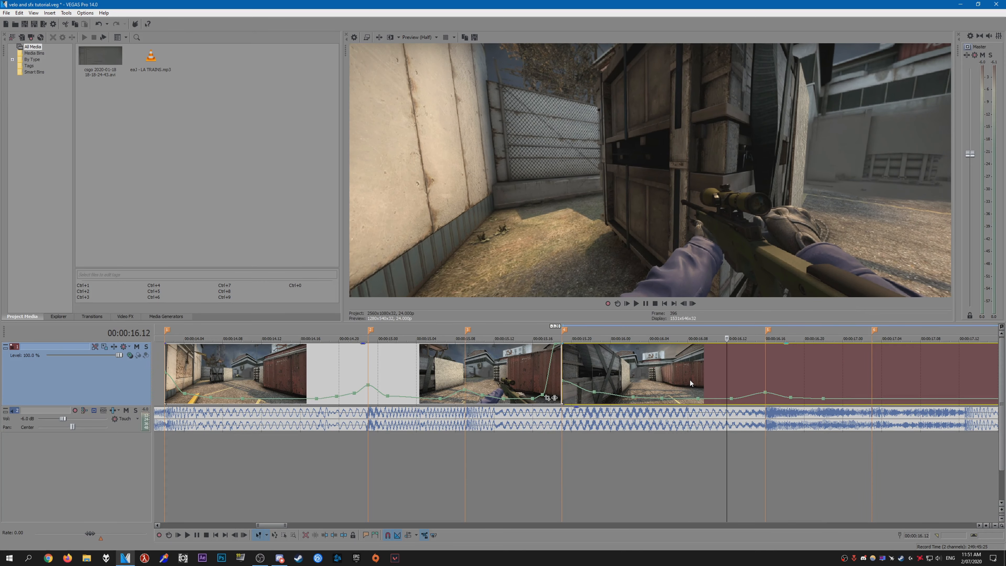
{"action": "key", "text": "space"}
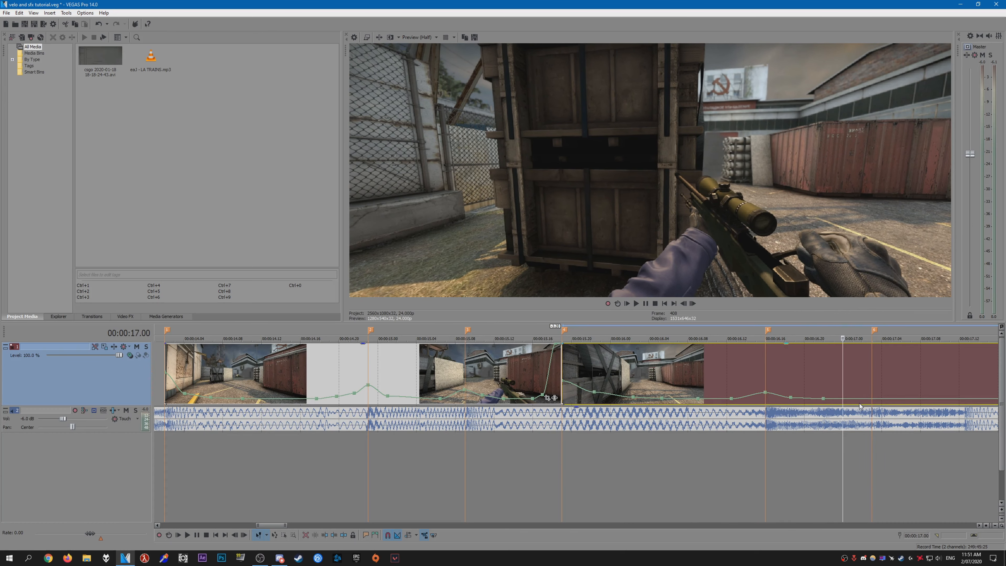
{"action": "left_click", "coordinate": [512, 463]}
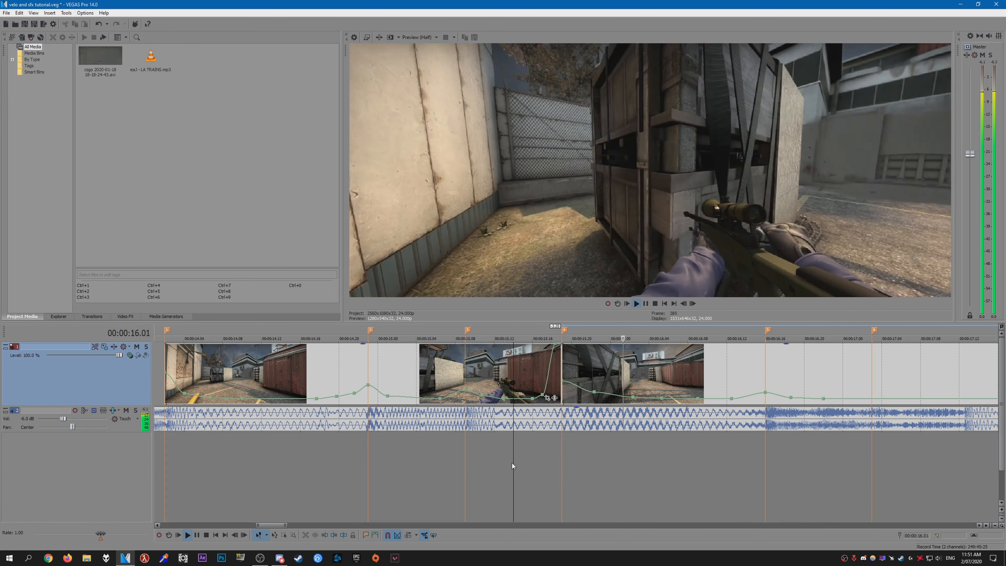
{"action": "left_click", "coordinate": [566, 458]}
{"action": "key", "text": "space"}
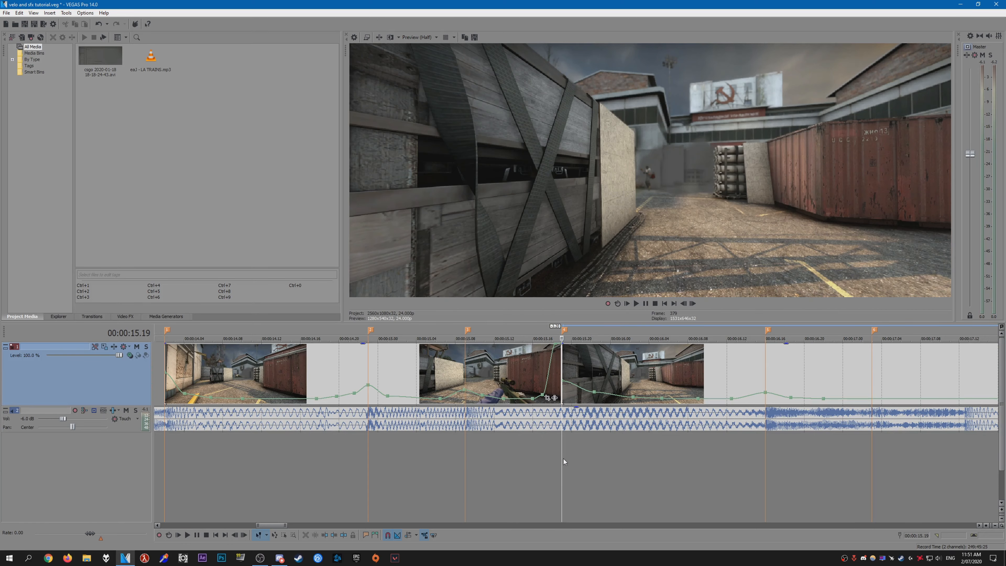
{"action": "key", "text": "space"}
{"action": "left_click", "coordinate": [512, 461]}
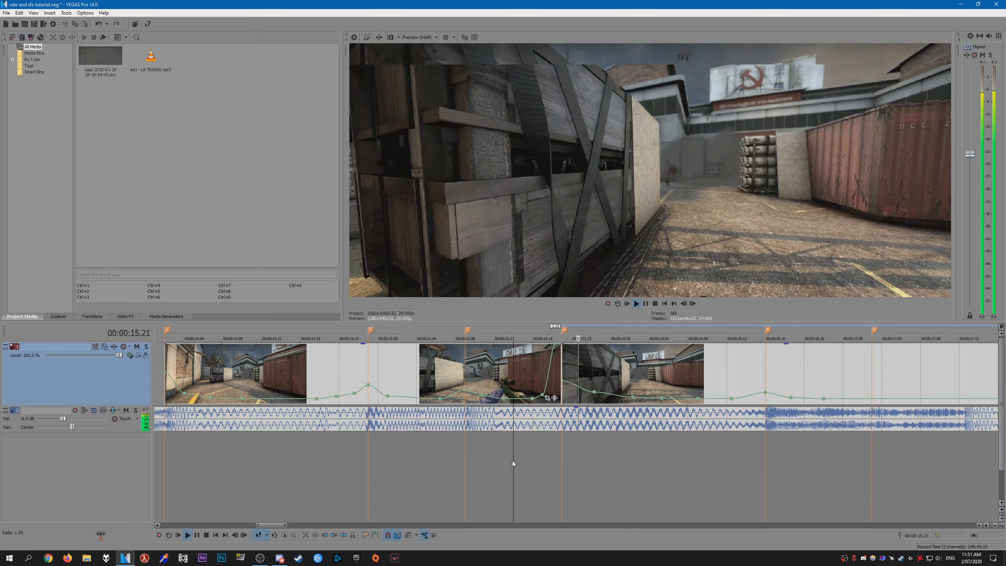
{"action": "key", "text": "space"}
{"action": "key", "text": "space"}
{"action": "key", "text": "space"}
{"action": "left_click", "coordinate": [562, 457]}
Step on from the cut and move the velocity points at about 00:00:15.22 and 00:00:16.05 roughly one frame earlier
{"action": "key", "text": "Right"}
{"action": "key", "text": "Right"}
{"action": "key", "text": "Right"}
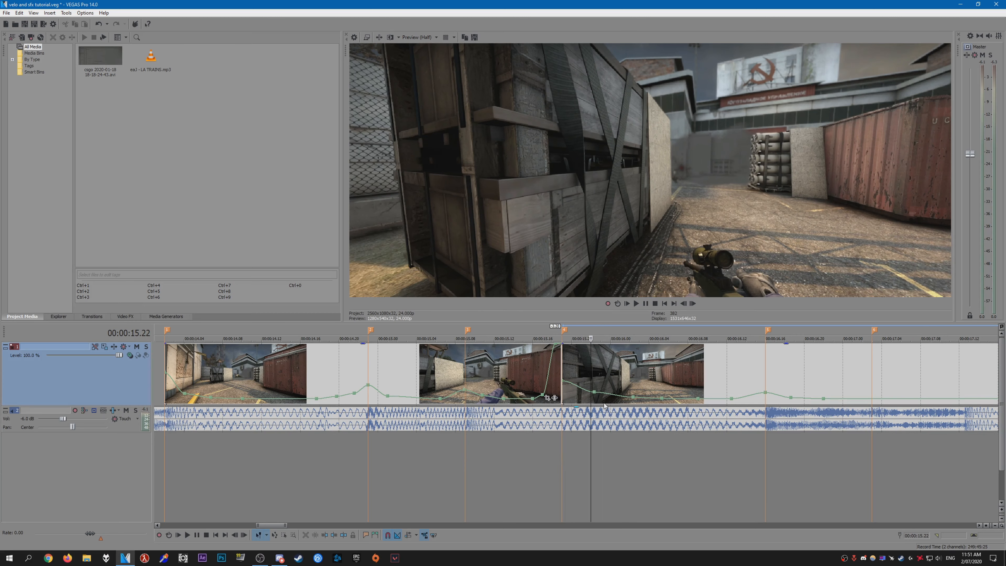
{"action": "key", "text": "Right"}
{"action": "key", "text": "Right"}
{"action": "mouse_move", "coordinate": [594, 394]}
{"action": "left_mouse_down"}
{"action": "mouse_move", "coordinate": [588, 399]}
{"action": "mouse_move", "coordinate": [629, 400]}
{"action": "mouse_move", "coordinate": [588, 392]}
{"action": "left_mouse_up"}
{"action": "left_click_drag", "start_coordinate": [661, 398], "coordinate": [652, 399]}
Delete the velocity point at about 00:00:16.09 in the slow section
{"action": "key", "text": "Right"}
{"action": "key", "text": "Right"}
{"action": "key", "text": "Right"}
{"action": "right_click", "coordinate": [698, 398]}
{"action": "left_click", "coordinate": [726, 307]}
Move the low velocity point before the 00:00:16.16 peak about one frame earlier
{"action": "key", "text": "Right"}
{"action": "key", "text": "Right"}
{"action": "key", "text": "Right"}
{"action": "key", "text": "Right"}
{"action": "key", "text": "Right"}
{"action": "key", "text": "Right"}
{"action": "key", "text": "Right"}
{"action": "left_click_drag", "start_coordinate": [731, 399], "coordinate": [720, 400]}
Replay the cut, step through the frames after it and move the velocity point near 00:00:16.01 slightly earlier
{"action": "left_click", "coordinate": [490, 454]}
{"action": "key", "text": "space"}
{"action": "key", "text": "space"}
{"action": "left_click", "coordinate": [561, 454]}
{"action": "key", "text": "Right"}
{"action": "key", "text": "Right"}
{"action": "key", "text": "Right"}
{"action": "key", "text": "Right"}
{"action": "key", "text": "Right"}
{"action": "key", "text": "Right"}
{"action": "left_click_drag", "start_coordinate": [616, 397], "coordinate": [612, 396]}
Adjust the first two velocity points after the cut to about 00:00:15.21 and 00:00:16.01
{"action": "left_click", "coordinate": [522, 455]}
{"action": "left_click_drag", "start_coordinate": [588, 391], "coordinate": [618, 397]}
{"action": "key", "text": "space"}
{"action": "key", "text": "space"}
{"action": "left_click_drag", "start_coordinate": [580, 392], "coordinate": [583, 391]}
Play both clip pieces from before the first marker, and replay the cut and the speed peak at 00:00:16.16
{"action": "left_click", "coordinate": [532, 448]}
{"action": "key", "text": "space"}
{"action": "left_click", "coordinate": [347, 452]}
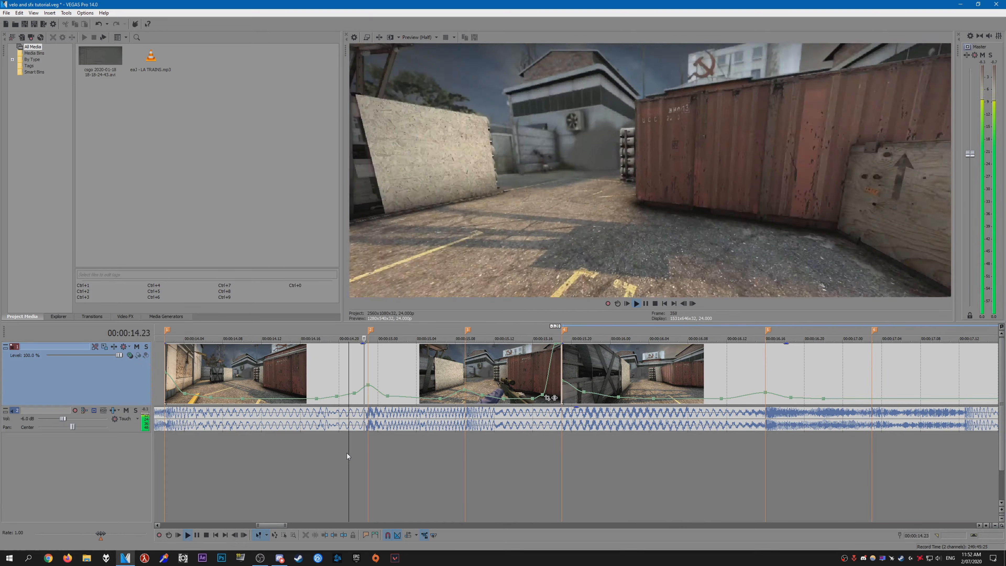
{"action": "scroll", "coordinate": [346, 455], "scroll_direction": "down", "scroll_amount": 2}
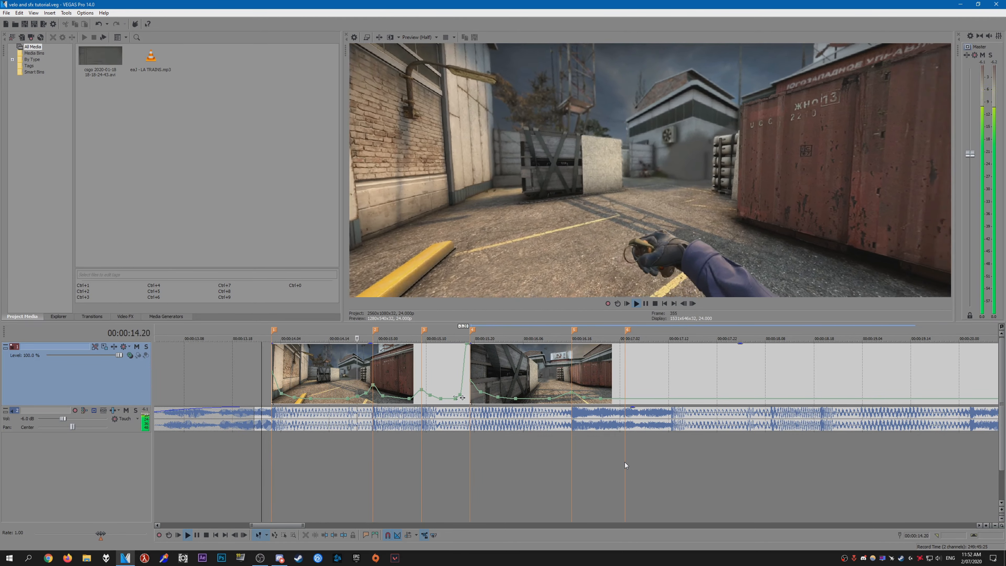
{"action": "key", "text": "space"}
{"action": "left_click", "coordinate": [465, 455]}
{"action": "key", "text": "space"}
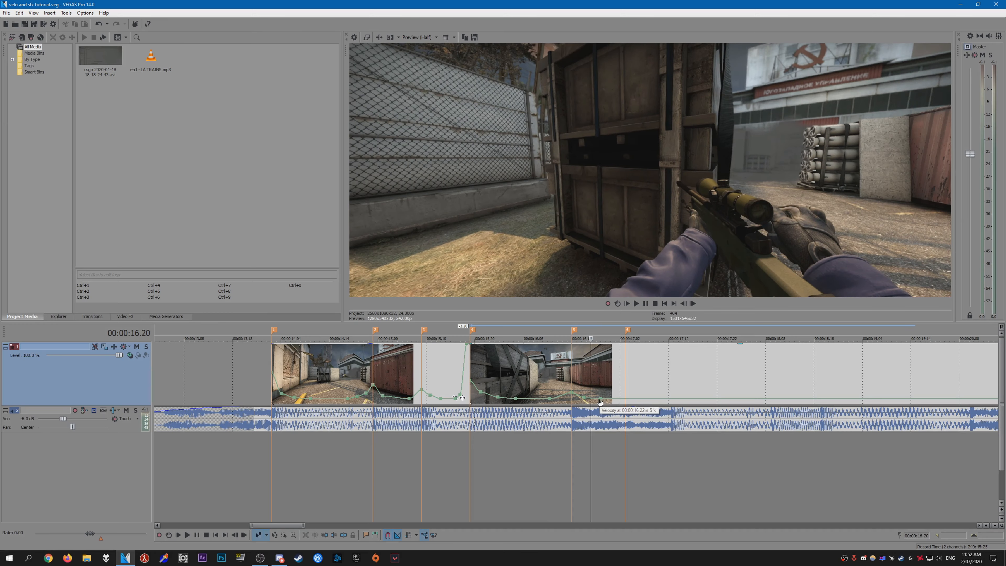
{"action": "left_click", "coordinate": [523, 375]}
{"action": "key", "text": "space"}
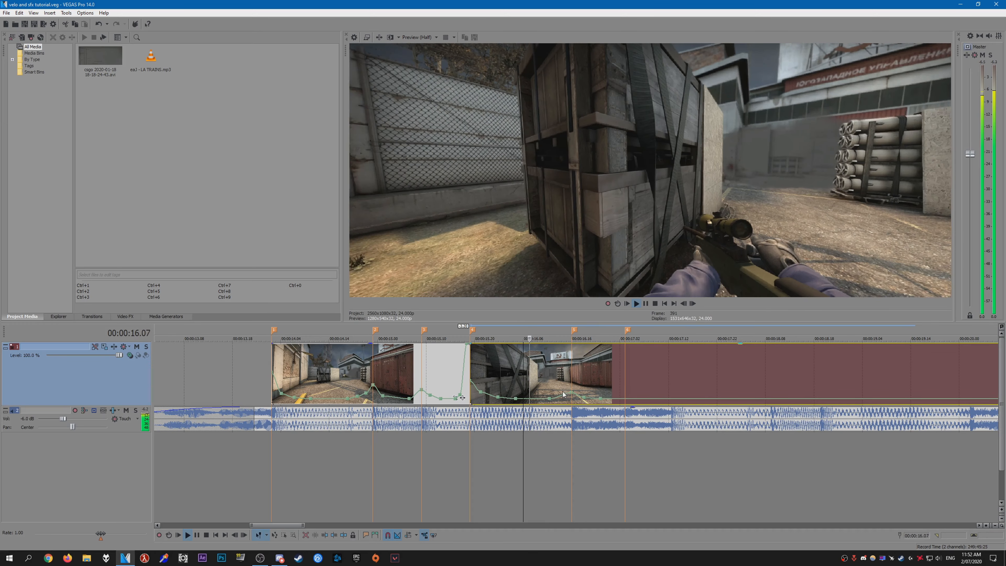
Raise the velocity peak at the 00:00:16.16 marker to 161% and set the point at 00:00:16.19 to 40%
{"action": "scroll", "coordinate": [582, 399], "scroll_direction": "up", "scroll_amount": 2}
{"action": "double_click", "coordinate": [584, 398]}
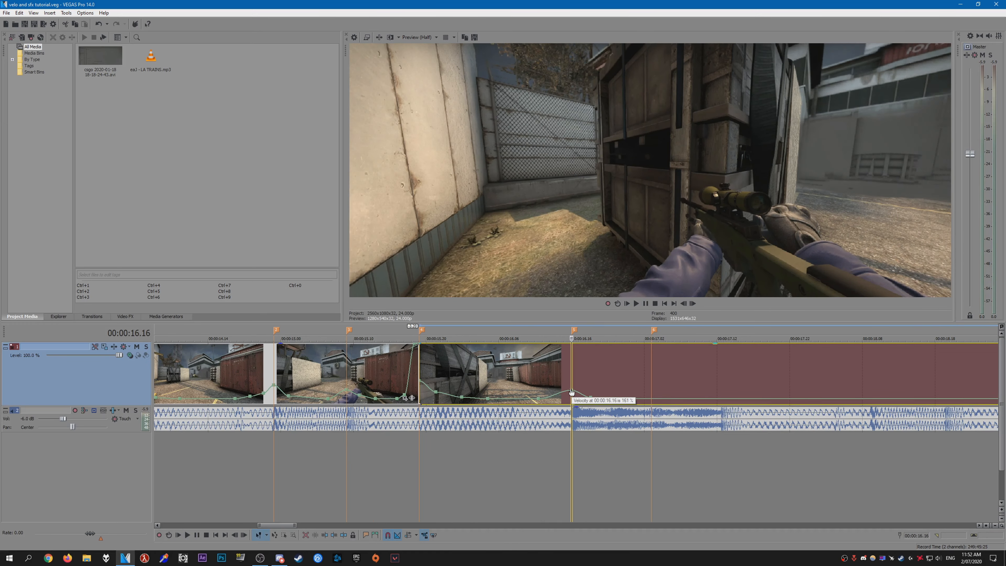
{"action": "left_click_drag", "start_coordinate": [590, 400], "coordinate": [588, 398]}
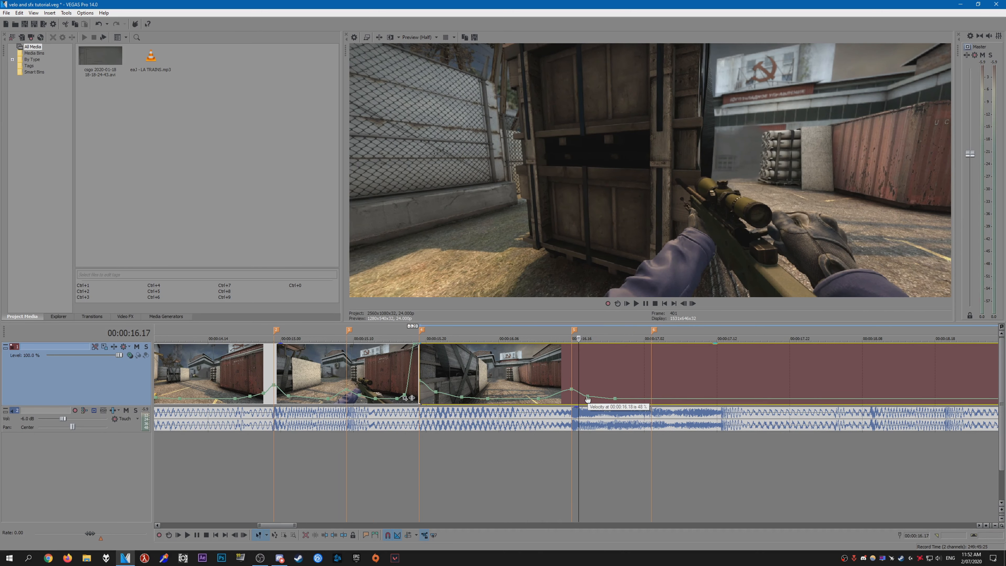
Set the velocity point at 00:00:16.22 to 5% and step through the frames up to 00:00:17.01
{"action": "right_click", "coordinate": [617, 401]}
{"action": "left_click", "coordinate": [650, 297]}
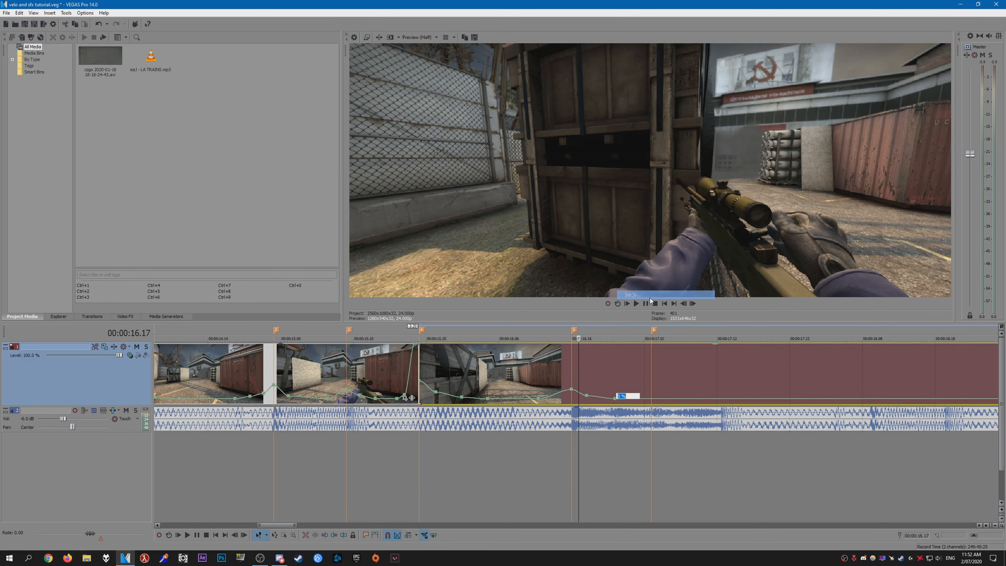
{"action": "key", "text": "space"}
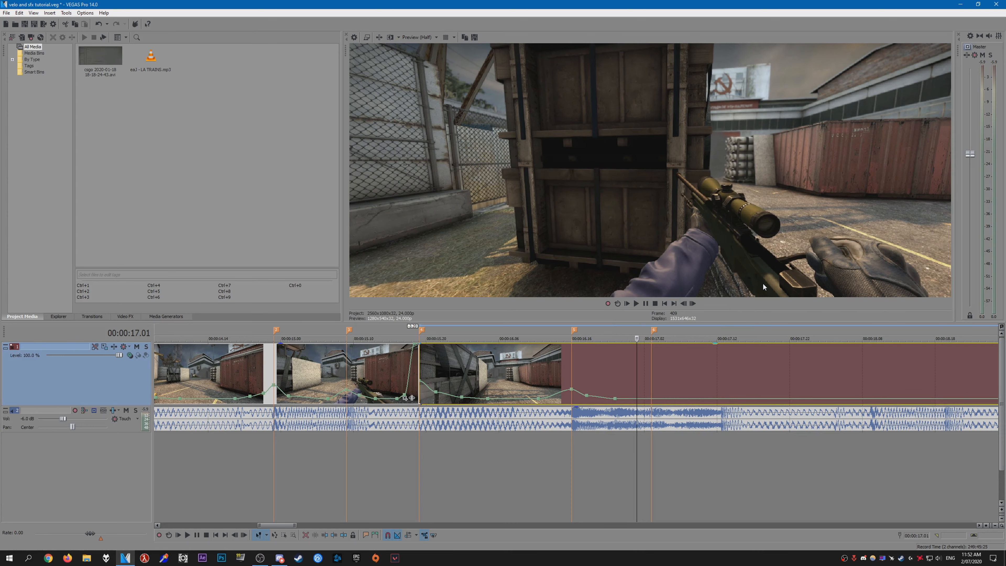
{"action": "key", "text": "Left"}
{"action": "key", "text": "Left"}
{"action": "key", "text": "Left"}
{"action": "key", "text": "Left"}
{"action": "key", "text": "Left"}
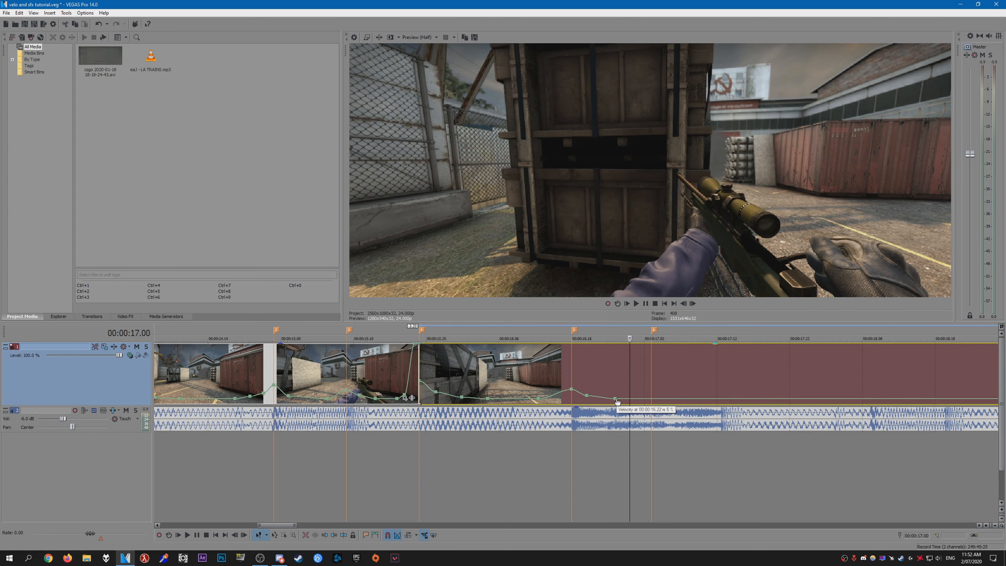
Move the low velocity point after the peak to 00:00:16.21 and set it to 15%
{"action": "left_click_drag", "start_coordinate": [615, 400], "coordinate": [607, 400]}
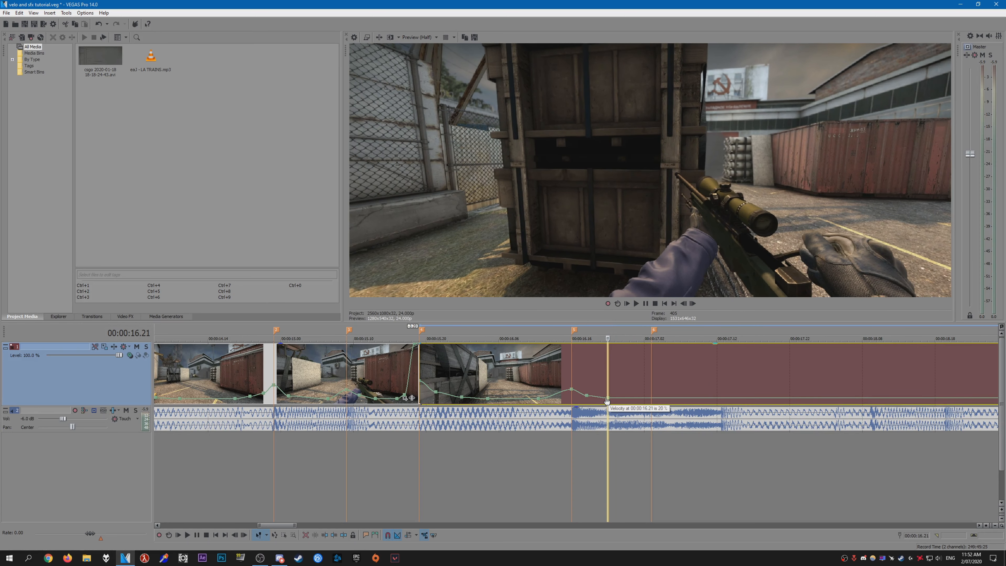
{"action": "right_click", "coordinate": [607, 400]}
{"action": "left_click", "coordinate": [630, 293]}
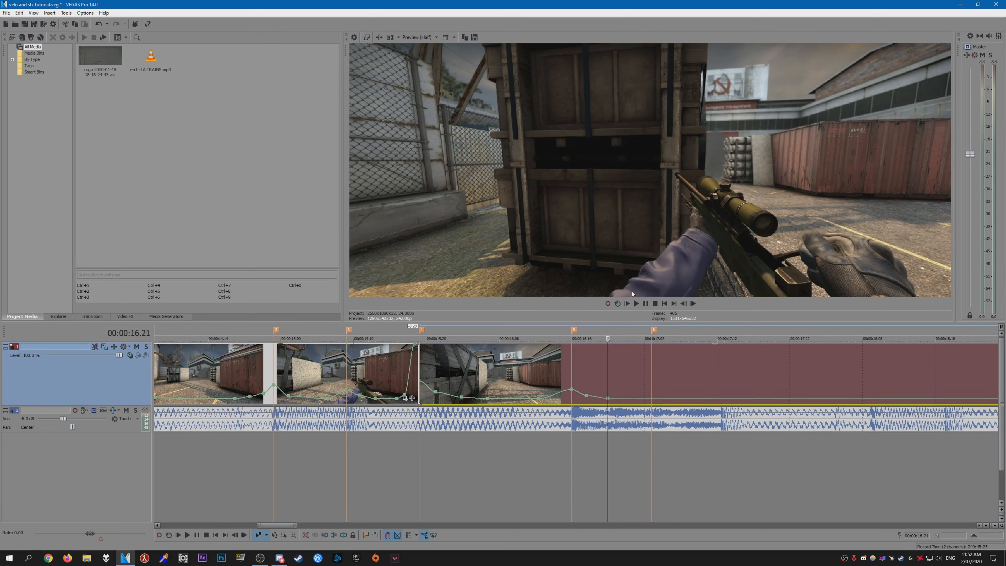
Enter a new velocity value for the falling point at 00:00:16.19
{"action": "left_click", "coordinate": [578, 378]}
{"action": "right_click", "coordinate": [587, 395]}
{"action": "left_click", "coordinate": [614, 292]}
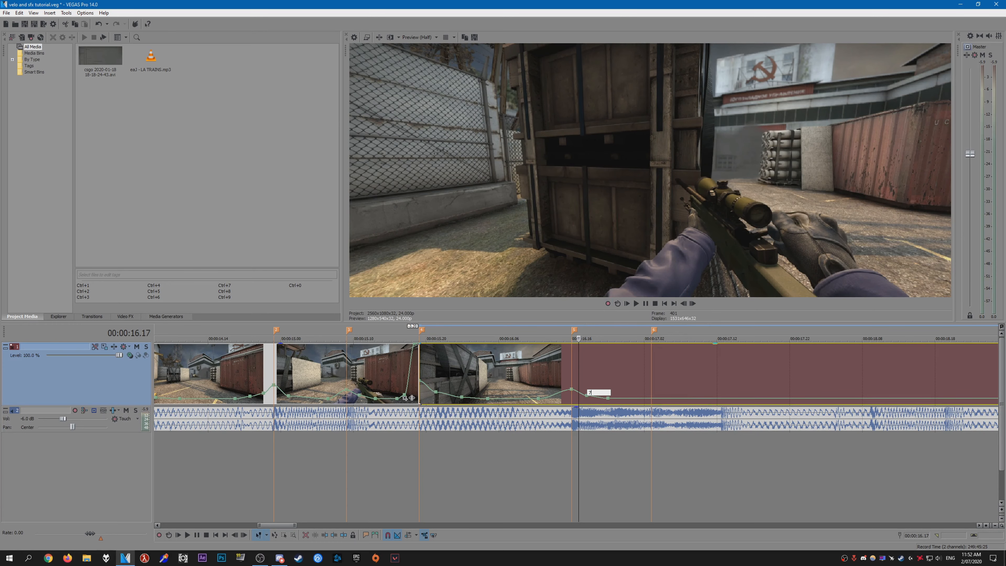
{"action": "type", "text": "0"}
{"action": "key", "text": "Return"}
Step through the slowdown to 00:00:17.01 and move the 15% velocity point to 00:00:16.23
{"action": "key", "text": "Right"}
{"action": "key", "text": "Right"}
{"action": "key", "text": "Right"}
{"action": "key", "text": "Right"}
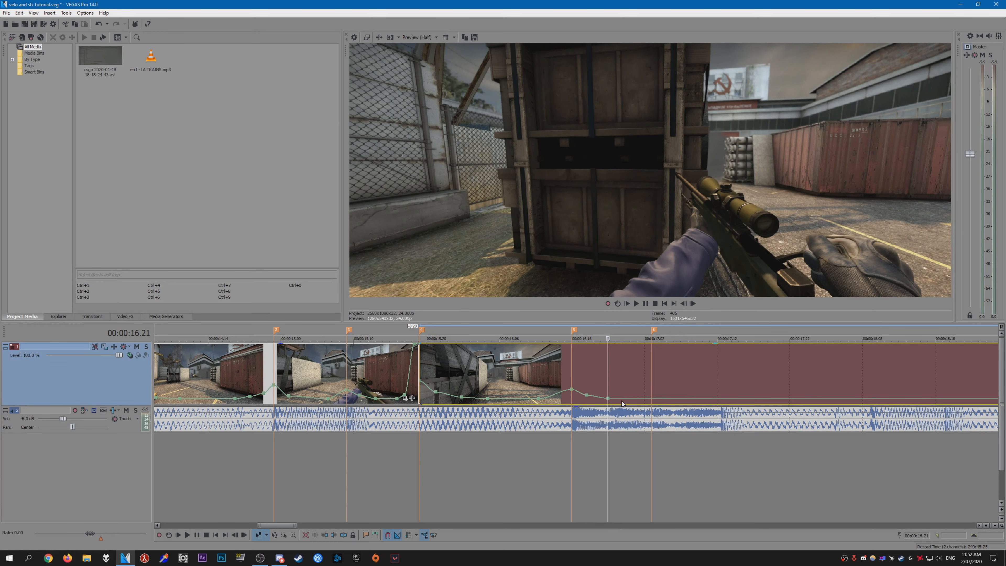
{"action": "key", "text": "Right"}
{"action": "key", "text": "Right"}
{"action": "key", "text": "Right"}
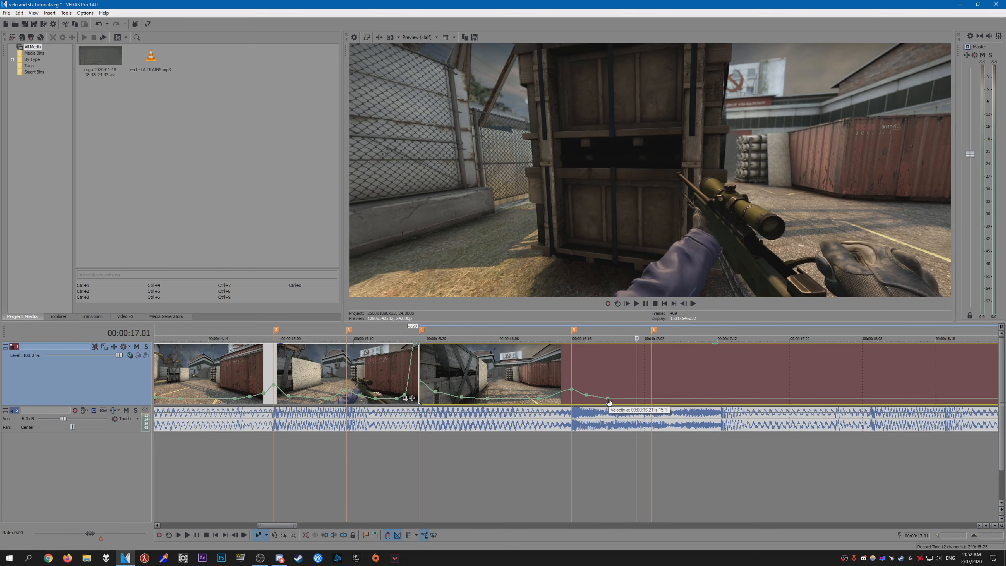
{"action": "left_click_drag", "start_coordinate": [611, 401], "coordinate": [623, 403]}
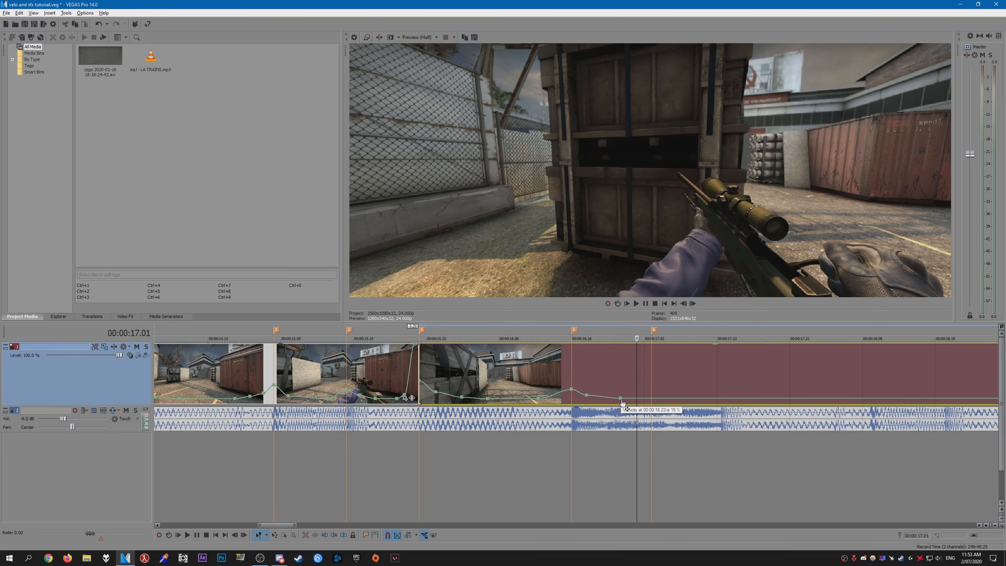
Re-enter the velocity value of the point just after the 00:00:16.16 peak
{"action": "left_click", "coordinate": [587, 399]}
{"action": "right_click", "coordinate": [588, 397]}
{"action": "left_click", "coordinate": [623, 292]}
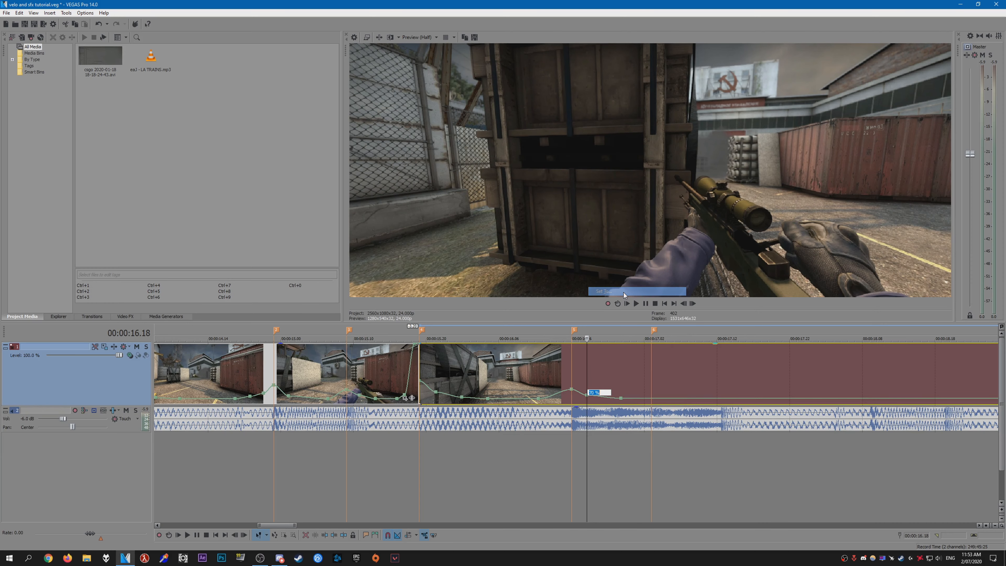
Step to 00:00:16.22 and move the 15% velocity point back to about 00:00:16.21
{"action": "key", "text": "Right"}
{"action": "key", "text": "Right"}
{"action": "key", "text": "Right"}
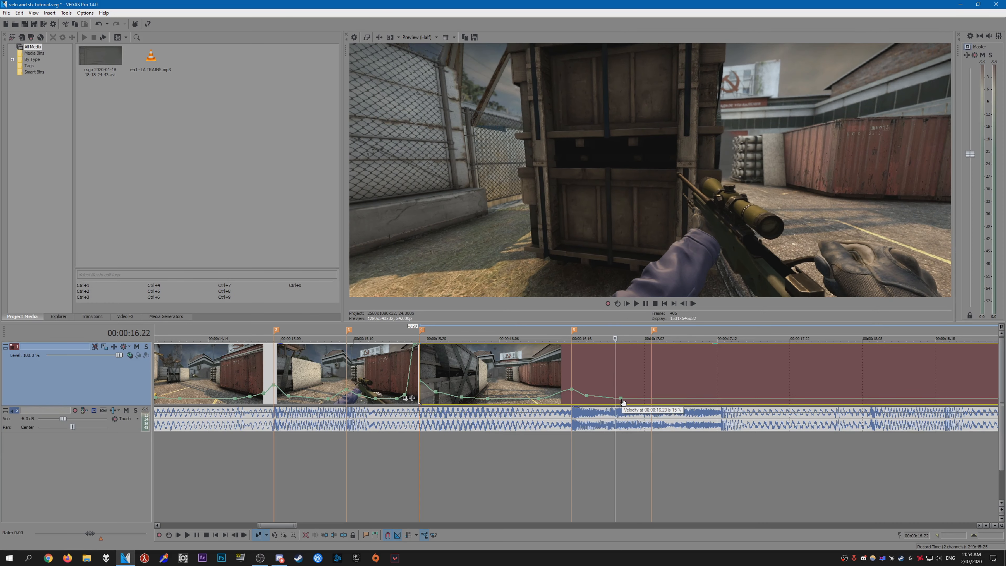
{"action": "left_click_drag", "start_coordinate": [620, 400], "coordinate": [608, 400]}
Add a low velocity point at about 00:00:17.01, enter its value and step to the marker at 00:00:17.03
{"action": "right_click", "coordinate": [634, 398]}
{"action": "left_click", "coordinate": [647, 404]}
{"action": "right_click", "coordinate": [634, 398]}
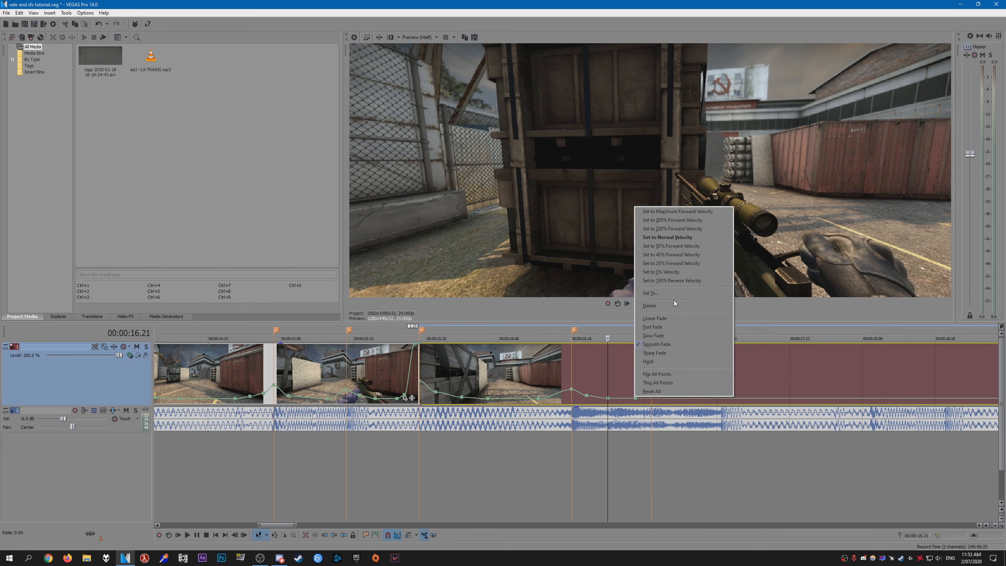
{"action": "left_click", "coordinate": [675, 297]}
{"action": "key", "text": "Right"}
{"action": "key", "text": "Right"}
{"action": "key", "text": "Right"}
{"action": "key", "text": "Right"}
{"action": "key", "text": "Right"}
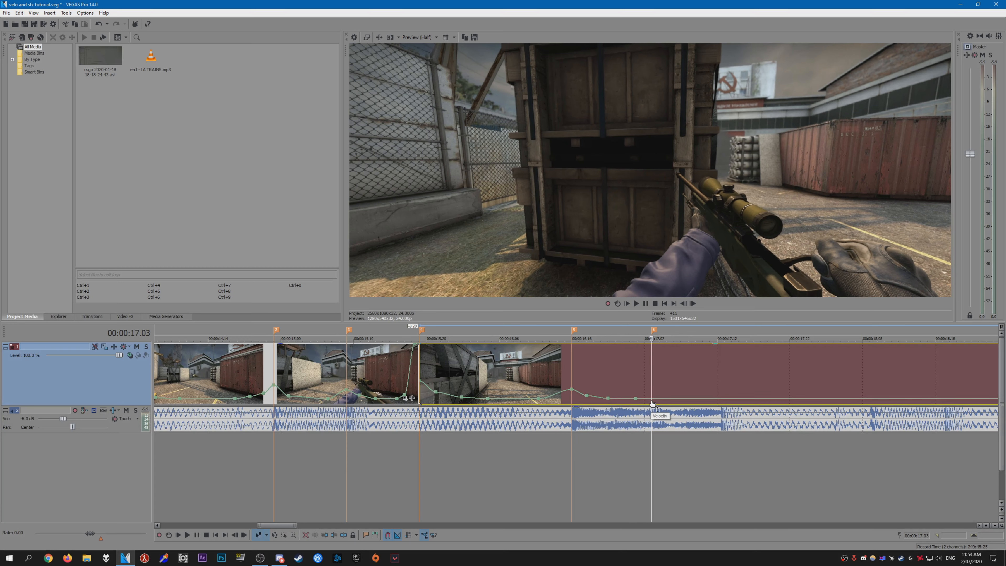
Raise the velocity to maximum at the 00:00:17.03 marker, split the clip there and move the remainder further along the timeline
{"action": "key", "text": "Right"}
{"action": "left_click_drag", "start_coordinate": [652, 399], "coordinate": [650, 344]}
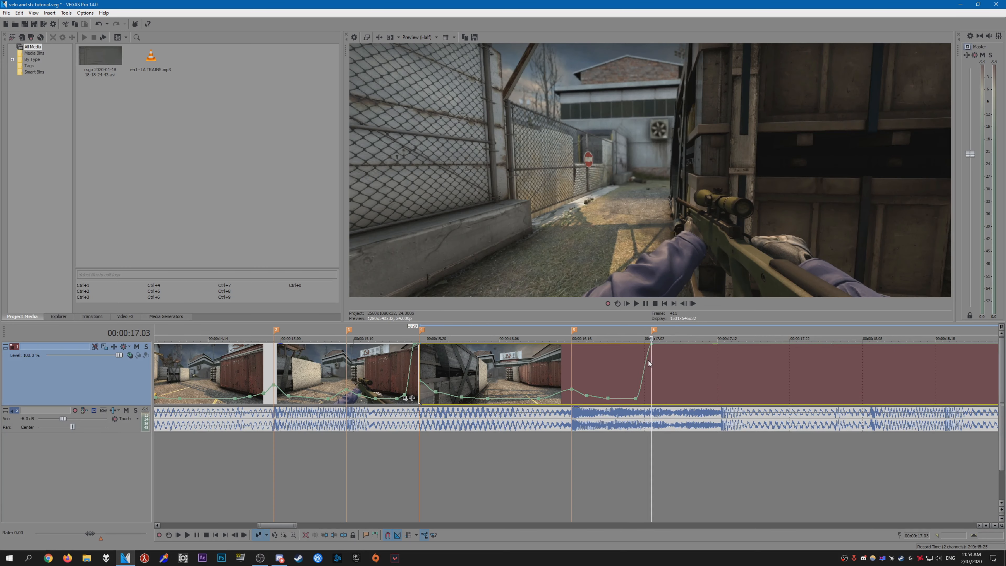
{"action": "key", "text": "s"}
{"action": "left_click", "coordinate": [669, 361]}
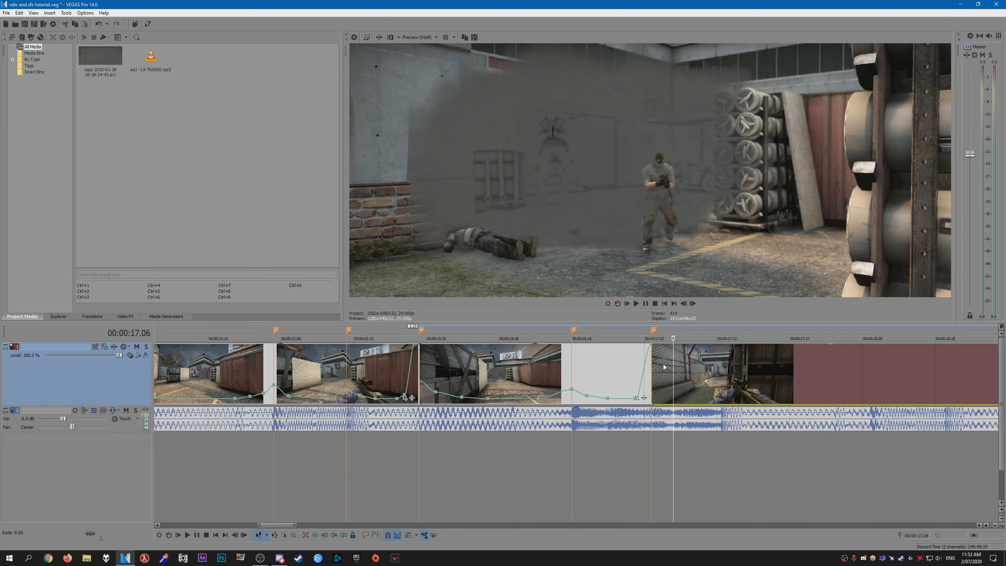
{"action": "left_click_drag", "start_coordinate": [687, 361], "coordinate": [826, 359]}
Add a low velocity point to the final ramp near 00:00:17.02 and tighten the speed-up just before the cut
{"action": "left_click", "coordinate": [616, 356]}
{"action": "key", "text": "Right"}
{"action": "key", "text": "Right"}
{"action": "key", "text": "Right"}
{"action": "scroll", "coordinate": [637, 359], "scroll_direction": "up", "scroll_amount": 2}
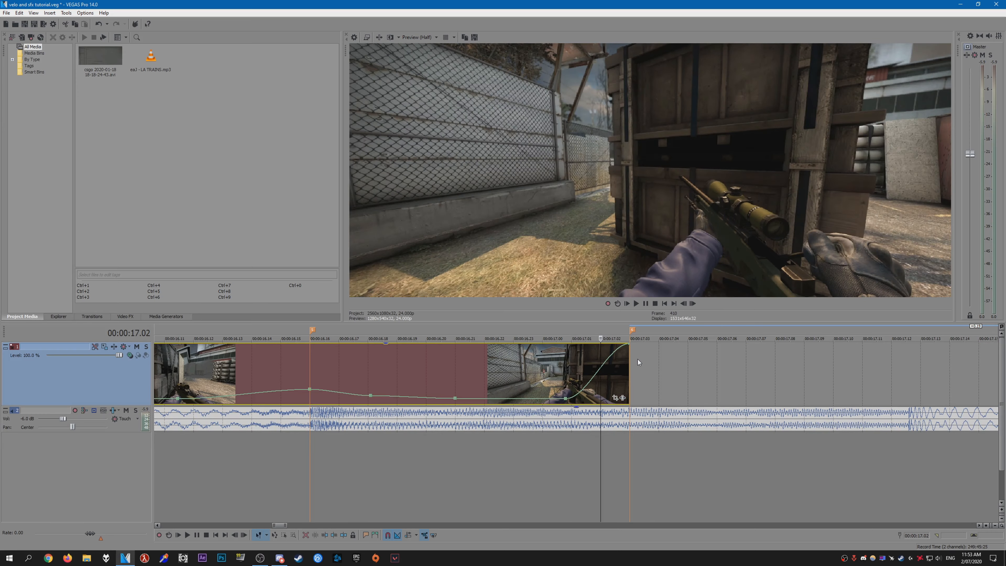
{"action": "double_click", "coordinate": [606, 358]}
{"action": "left_click_drag", "start_coordinate": [606, 358], "coordinate": [601, 397]}
{"action": "left_click_drag", "start_coordinate": [627, 344], "coordinate": [615, 345]}
{"action": "left_click_drag", "start_coordinate": [602, 397], "coordinate": [565, 400]}
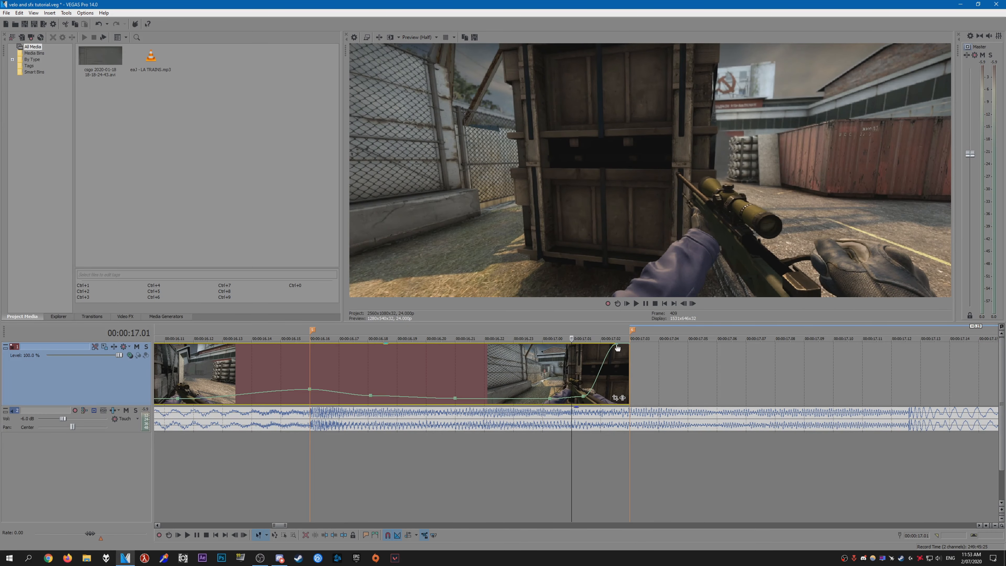
Check the end ramp in playback and readjust its low point and peak just before 00:00:17.03
{"action": "scroll", "coordinate": [633, 436], "scroll_direction": "down", "scroll_amount": 5}
{"action": "key", "text": "space"}
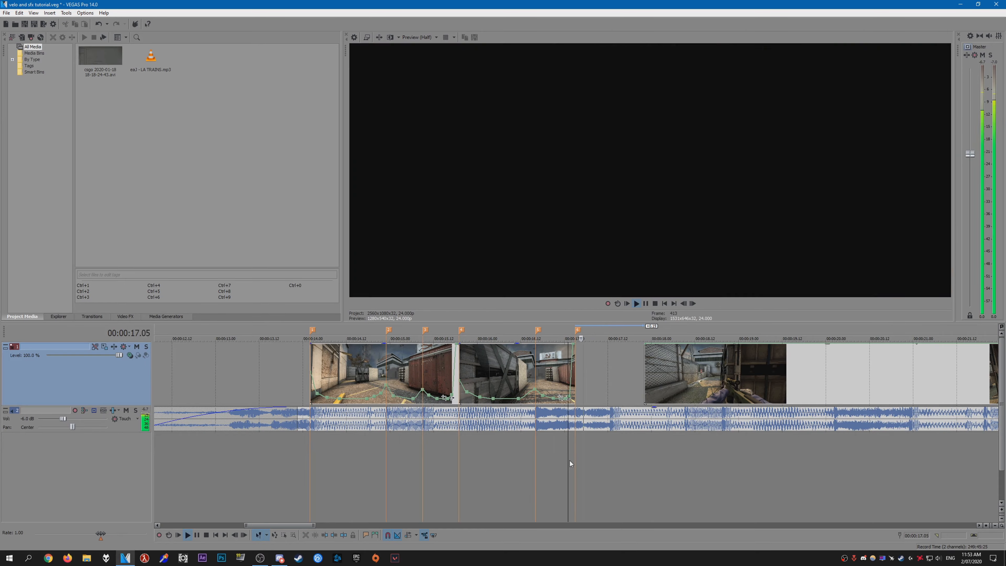
{"action": "key", "text": "space"}
{"action": "scroll", "coordinate": [613, 372], "scroll_direction": "up", "scroll_amount": 5}
{"action": "left_click", "coordinate": [643, 400]}
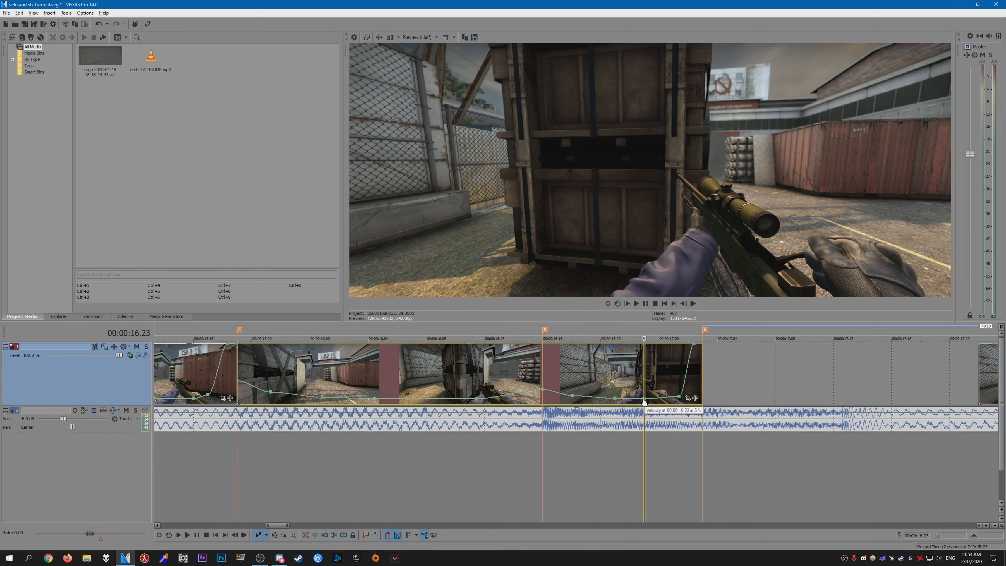
{"action": "left_click_drag", "start_coordinate": [679, 397], "coordinate": [673, 400]}
{"action": "mouse_move", "coordinate": [693, 344]}
{"action": "left_mouse_down"}
{"action": "mouse_move", "coordinate": [702, 345]}
{"action": "mouse_move", "coordinate": [692, 346]}
{"action": "left_mouse_up"}
{"action": "left_click", "coordinate": [673, 399]}
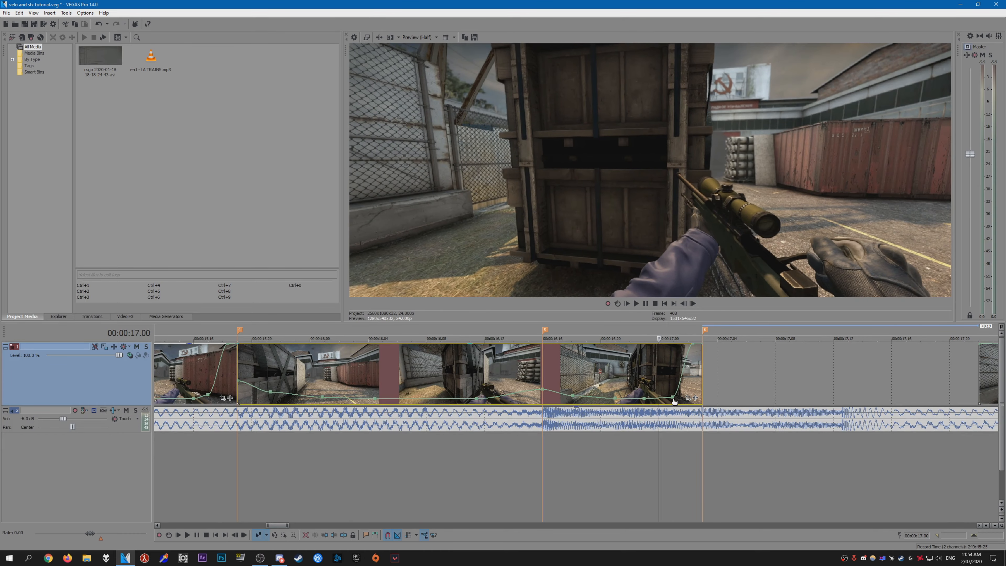
{"action": "left_click_drag", "start_coordinate": [675, 400], "coordinate": [677, 400]}
{"action": "left_click_drag", "start_coordinate": [692, 345], "coordinate": [701, 346]}
Play the sequence from just before the first clip through the end of the second to check beat sync
{"action": "scroll", "coordinate": [673, 359], "scroll_direction": "down", "scroll_amount": 5}
{"action": "left_click", "coordinate": [374, 364]}
{"action": "key", "text": "space"}
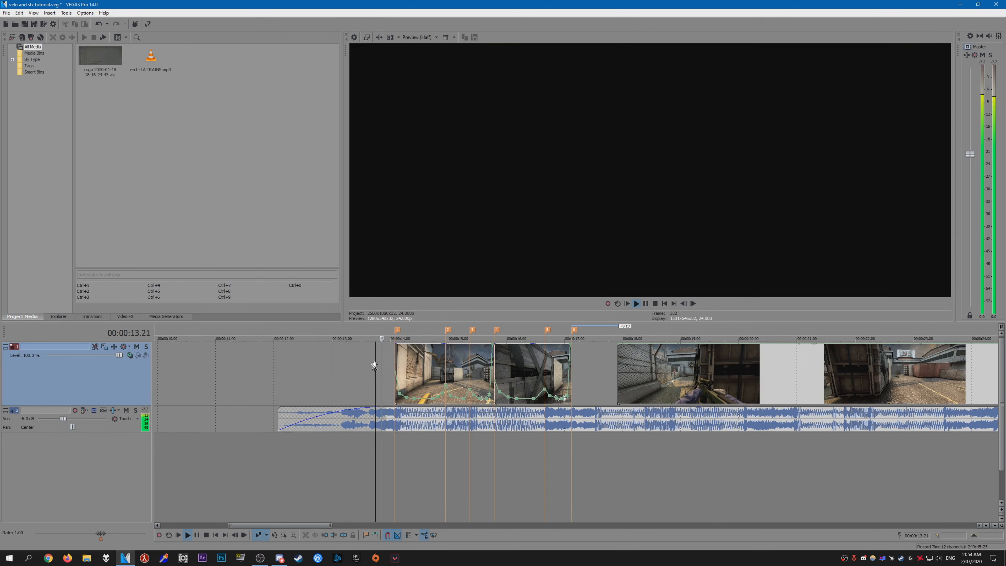
{"action": "left_click", "coordinate": [566, 415]}
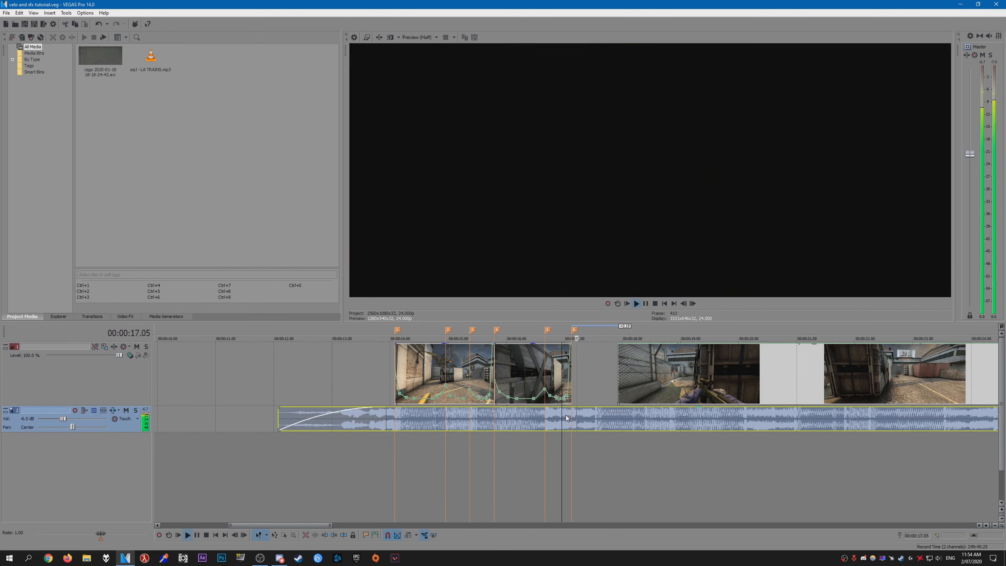
{"action": "left_click", "coordinate": [531, 373]}
{"action": "left_click", "coordinate": [567, 418]}
{"action": "scroll", "coordinate": [566, 418], "scroll_direction": "up", "scroll_amount": 5}
{"action": "left_click", "coordinate": [394, 443]}
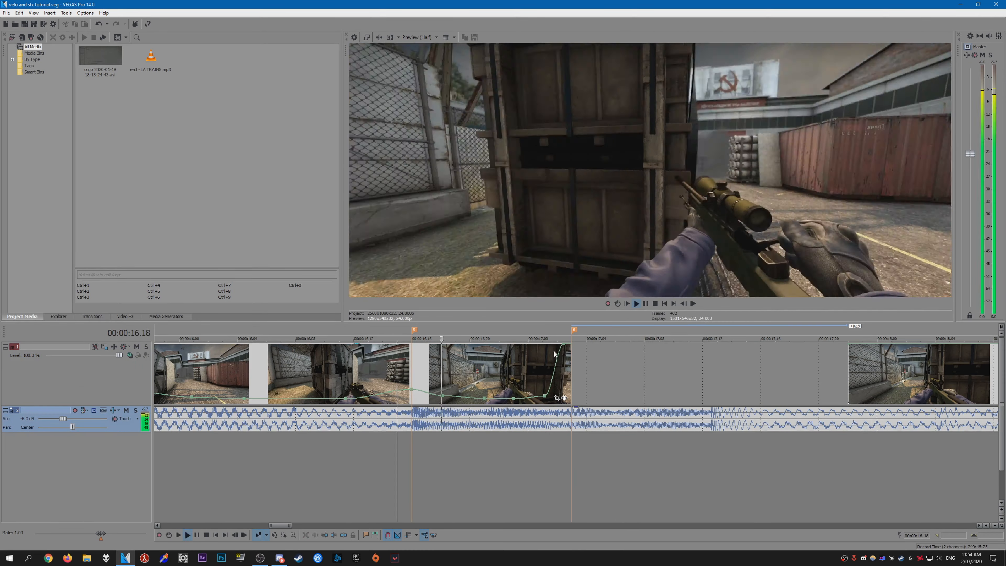
Move the last marker to 00:00:17.02, shift the ramp's low point earlier and trim the second clip's end to the marker
{"action": "left_click", "coordinate": [555, 353]}
{"action": "left_click", "coordinate": [398, 376]}
{"action": "left_click", "coordinate": [550, 441]}
{"action": "key", "text": "space"}
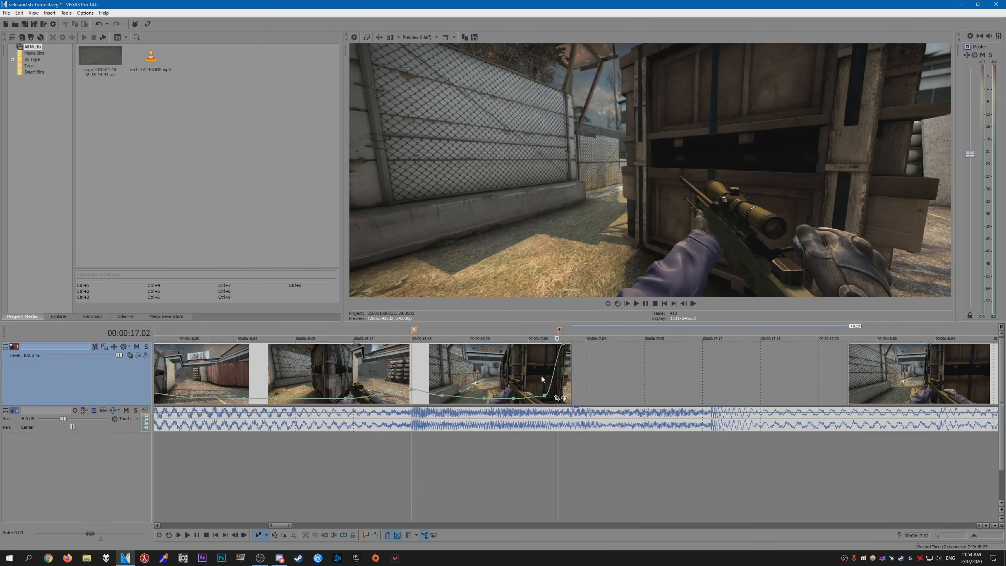
{"action": "left_click", "coordinate": [541, 378]}
{"action": "key", "text": "space"}
{"action": "left_click_drag", "start_coordinate": [545, 397], "coordinate": [531, 397]}
{"action": "mouse_move", "coordinate": [563, 344]}
{"action": "left_mouse_down"}
{"action": "mouse_move", "coordinate": [551, 346]}
{"action": "mouse_move", "coordinate": [557, 356]}
{"action": "left_mouse_up"}
{"action": "left_click", "coordinate": [493, 356]}
{"action": "key", "text": "space"}
{"action": "key", "text": "space"}
{"action": "left_click", "coordinate": [513, 364]}
Fine-tune the end ramp with its low point at about 00:00:17.00 and its peak at about 00:00:17.01
{"action": "left_click_drag", "start_coordinate": [531, 396], "coordinate": [534, 396]}
{"action": "left_click_drag", "start_coordinate": [550, 344], "coordinate": [547, 344]}
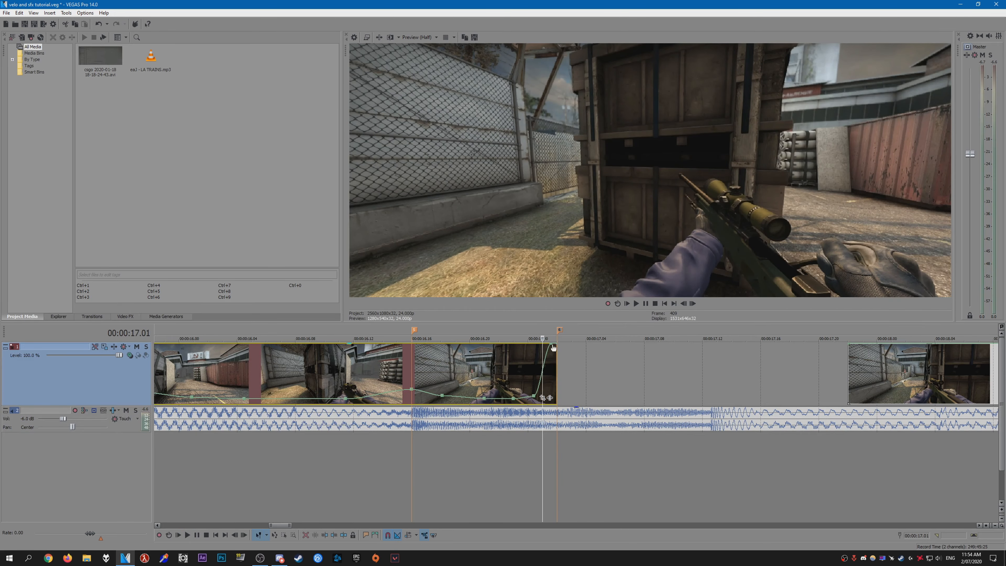
{"action": "left_click_drag", "start_coordinate": [533, 395], "coordinate": [531, 395]}
{"action": "left_click_drag", "start_coordinate": [547, 344], "coordinate": [545, 344]}
Play both clips from about 00:00:14.02 to the cut and save the project
{"action": "scroll", "coordinate": [510, 389], "scroll_direction": "down", "scroll_amount": 3}
{"action": "left_click", "coordinate": [222, 444]}
{"action": "key", "text": "space"}
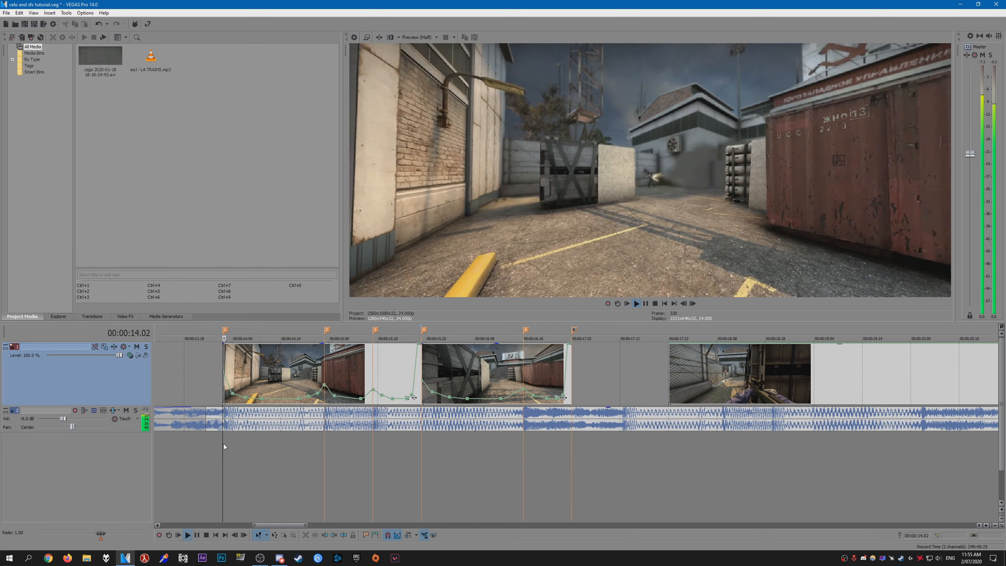
{"action": "left_click", "coordinate": [548, 464]}
{"action": "key", "text": "space"}
{"action": "left_click", "coordinate": [508, 462]}
{"action": "key", "text": "ctrl+s"}
{"action": "left_click", "coordinate": [374, 456]}
{"action": "key", "text": "space"}
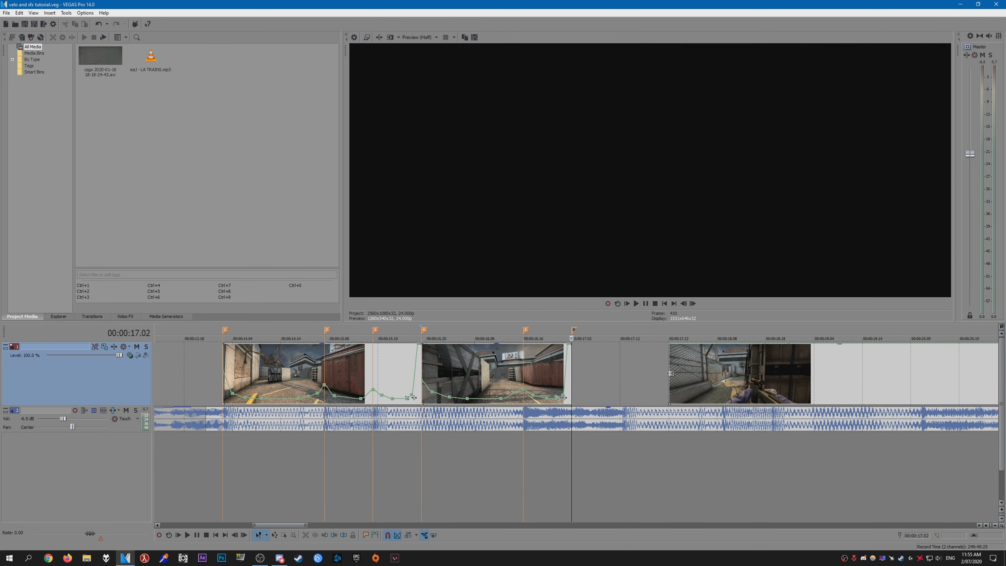
Set the velocity of the remaining clip piece to normal
{"action": "right_click", "coordinate": [672, 348]}
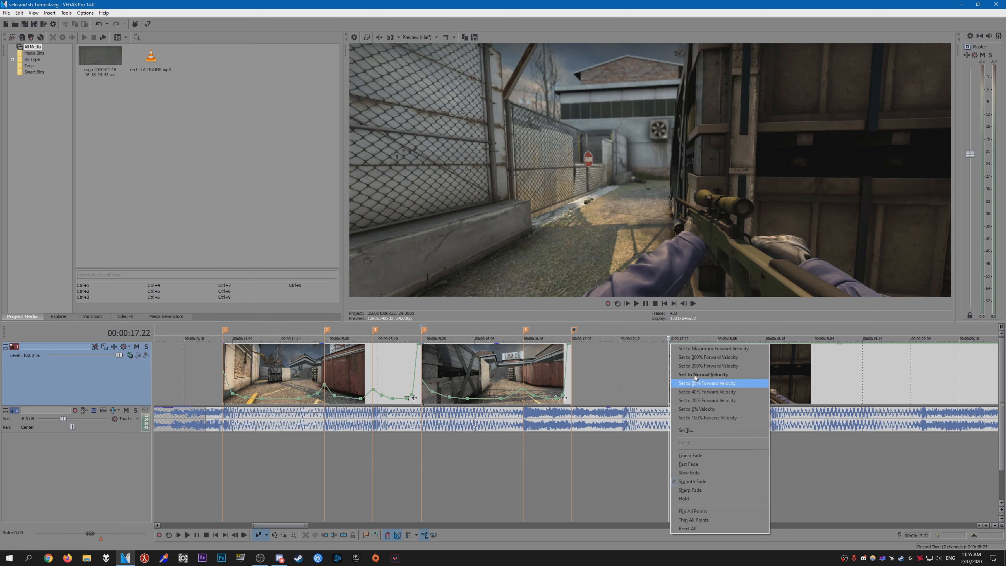
{"action": "left_click", "coordinate": [696, 375]}
{"action": "key", "text": "Right"}
{"action": "key", "text": "Right"}
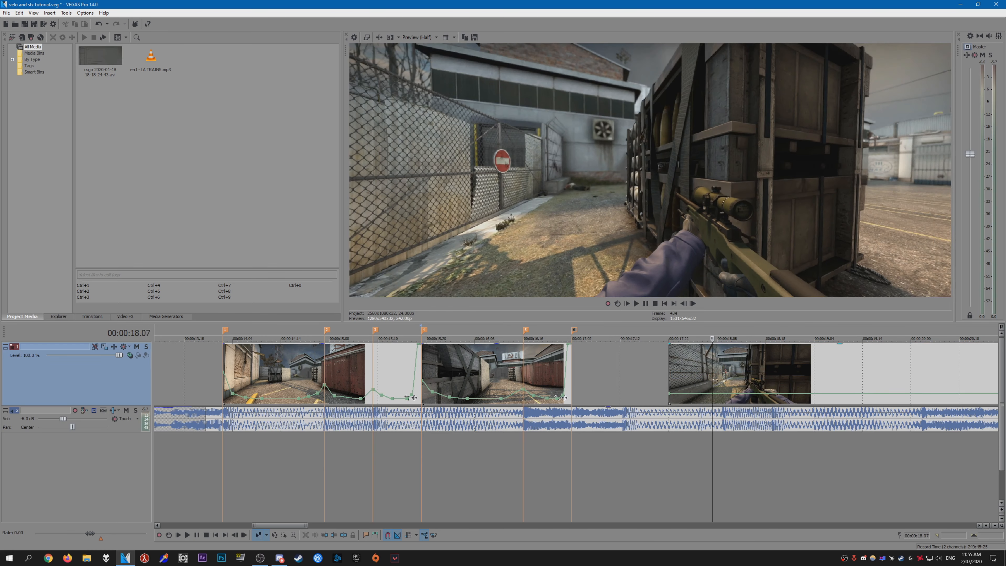
Split the remaining clip just after the shot at 00:00:19.15, delete the earlier part and butt the rest against the cut at 00:00:17.02
{"action": "left_click_drag", "start_coordinate": [715, 381], "coordinate": [862, 367]}
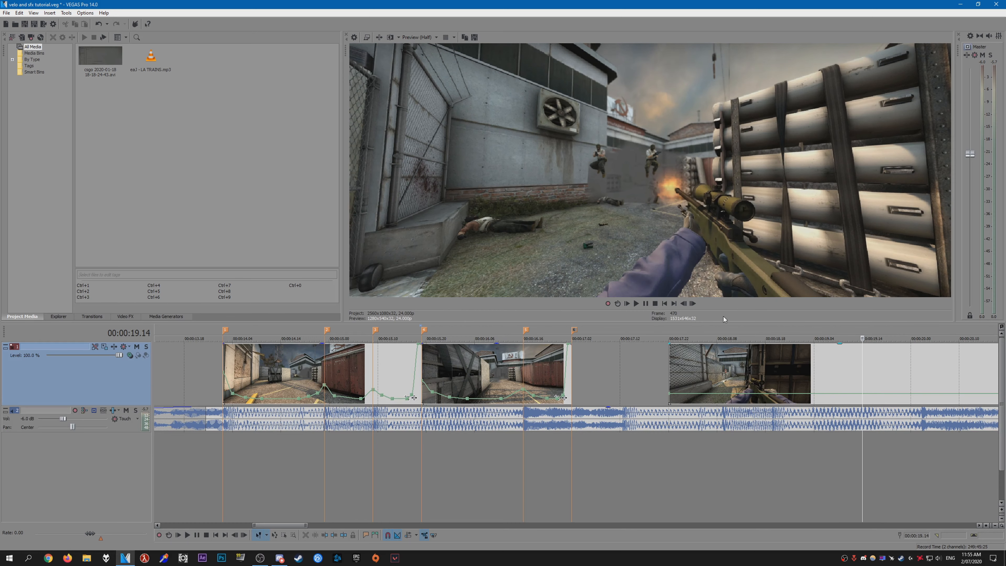
{"action": "left_click_drag", "start_coordinate": [864, 372], "coordinate": [865, 372]}
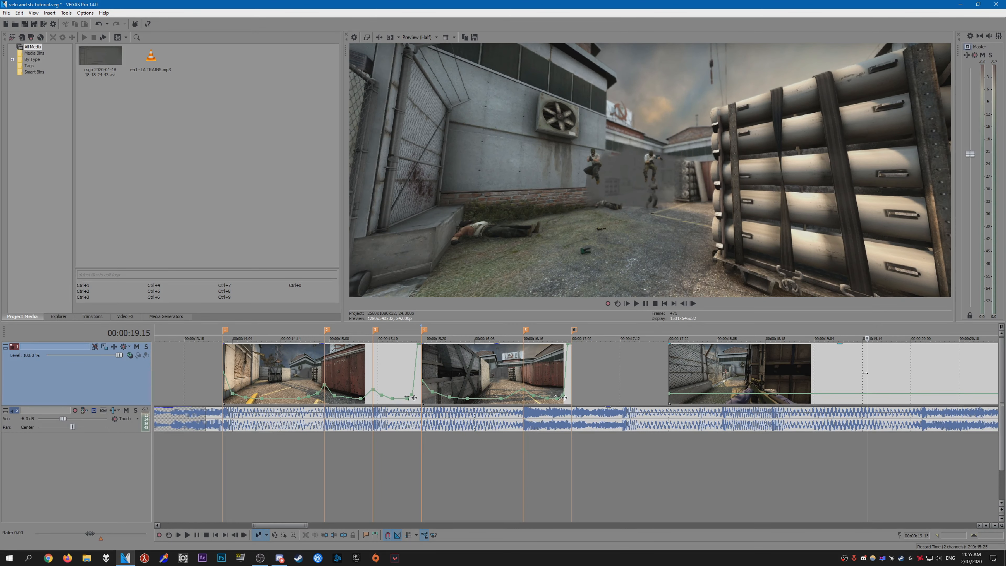
{"action": "left_click", "coordinate": [866, 372]}
{"action": "key", "text": "s"}
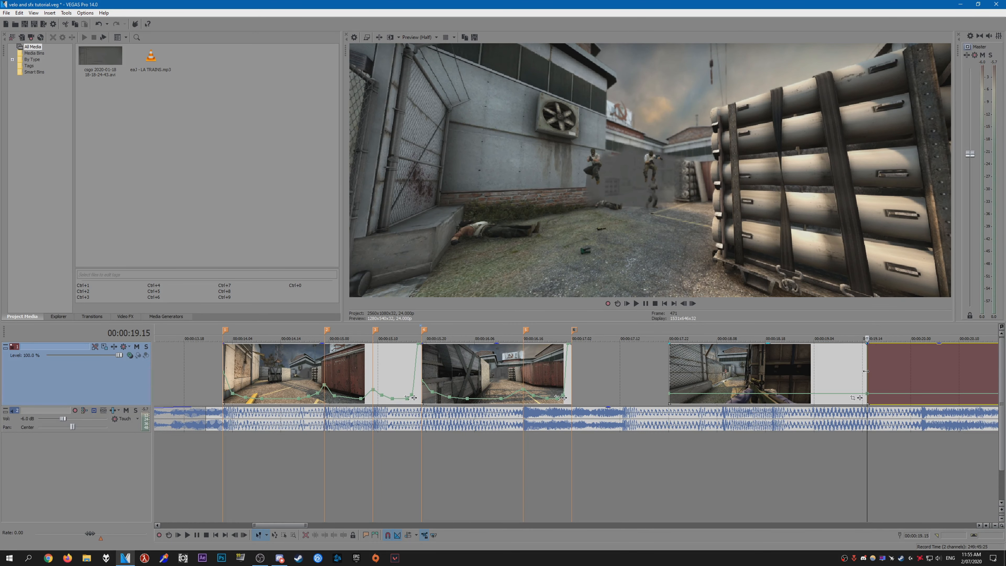
{"action": "left_click", "coordinate": [841, 368]}
{"action": "key", "text": "Delete"}
{"action": "left_click_drag", "start_coordinate": [867, 368], "coordinate": [575, 381]}
{"action": "key", "text": "Right"}
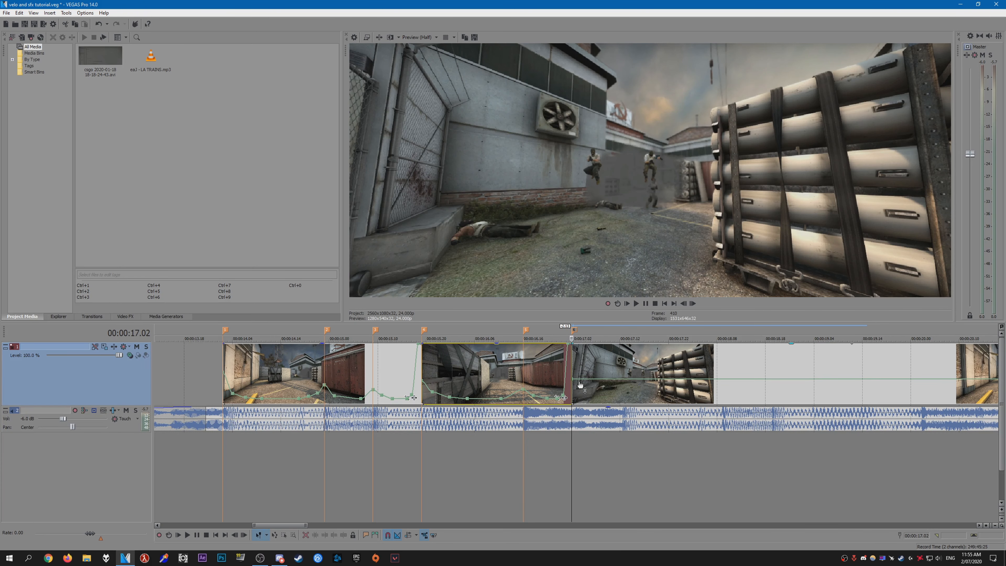
Add a velocity point at about 00:00:17.04 on the third piece and set it to 85%
{"action": "scroll", "coordinate": [596, 387], "scroll_direction": "up", "scroll_amount": 2}
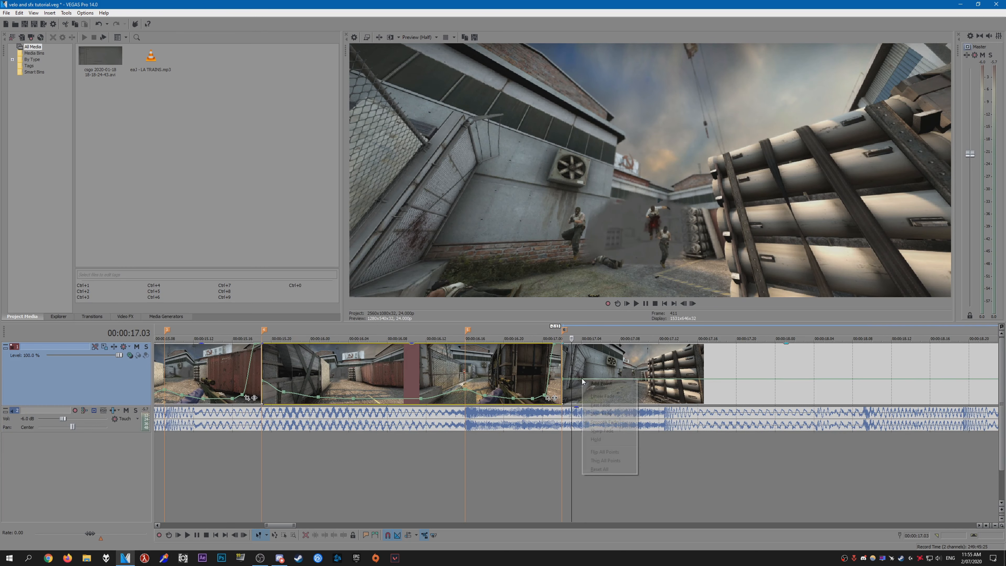
{"action": "left_click", "coordinate": [594, 383]}
{"action": "right_click", "coordinate": [581, 379]}
{"action": "left_click", "coordinate": [614, 274]}
{"action": "type", "text": "1"}
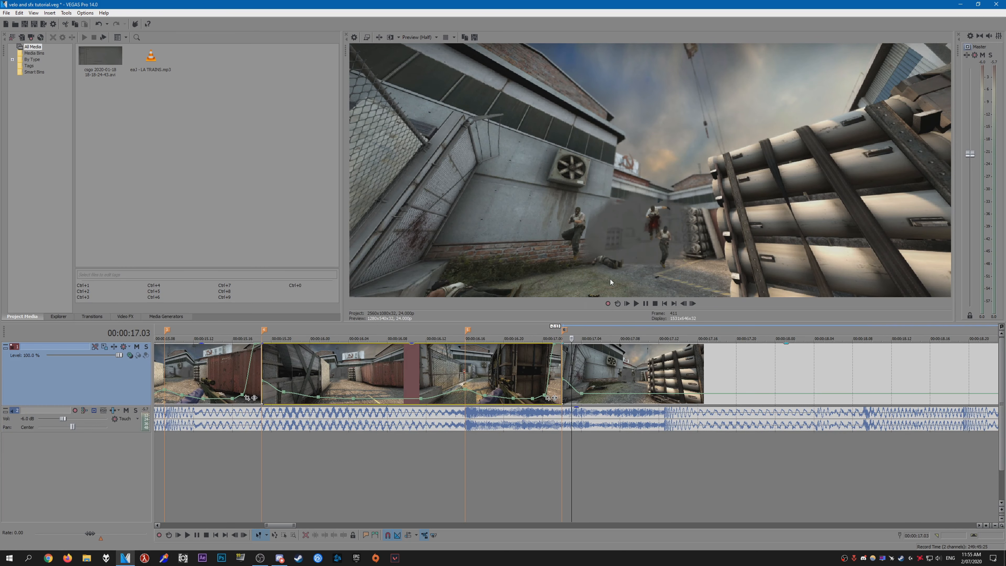
{"action": "right_click", "coordinate": [582, 393]}
{"action": "left_click", "coordinate": [616, 289]}
{"action": "type", "text": "85"}
{"action": "key", "text": "Return"}
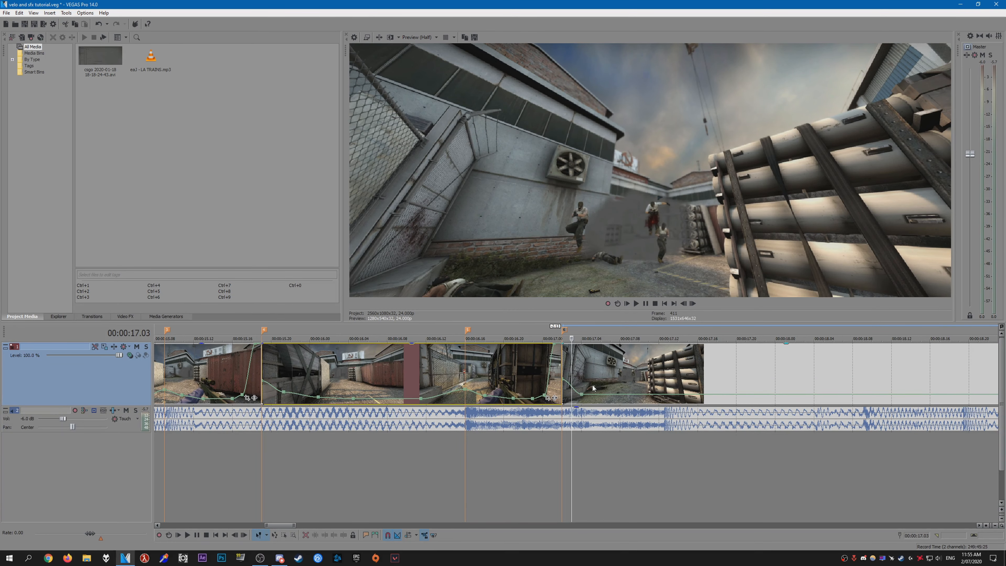
Step through the third piece's opening frames and lower its velocity to 27% at about 00:00:17.06
{"action": "key", "text": "Right"}
{"action": "key", "text": "Right"}
{"action": "key", "text": "Right"}
{"action": "key", "text": "Right"}
{"action": "key", "text": "Right"}
{"action": "key", "text": "Right"}
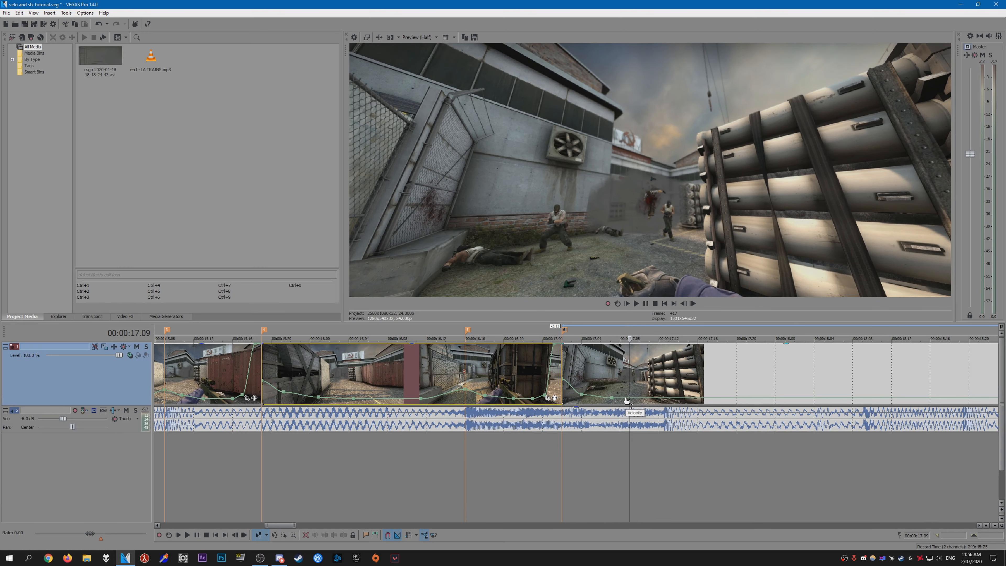
{"action": "key", "text": "Left"}
{"action": "key", "text": "Left"}
{"action": "key", "text": "Left"}
{"action": "left_click_drag", "start_coordinate": [564, 381], "coordinate": [580, 399]}
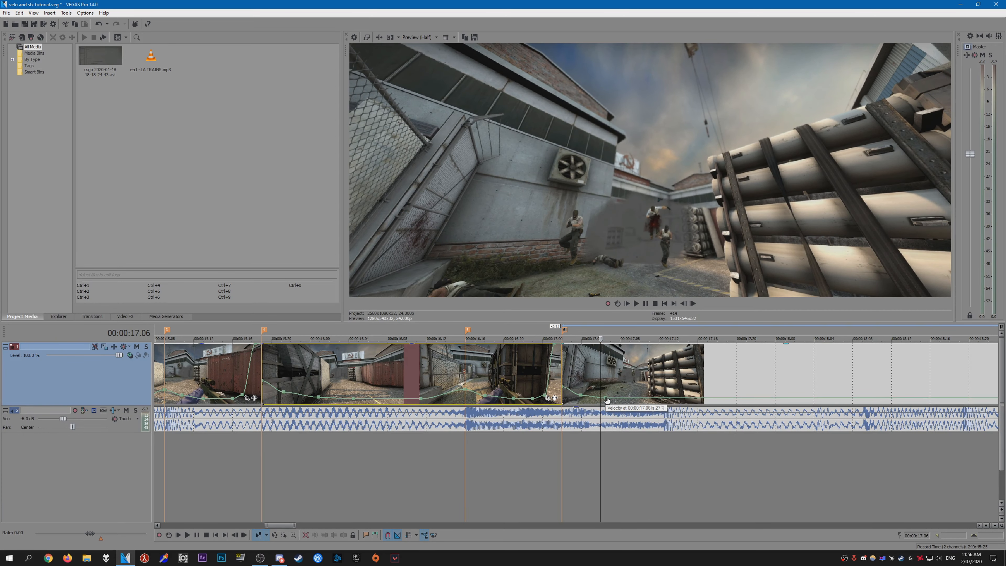
Set the third piece's velocity point at about 00:00:17.10 to 5%
{"action": "right_click", "coordinate": [638, 398]}
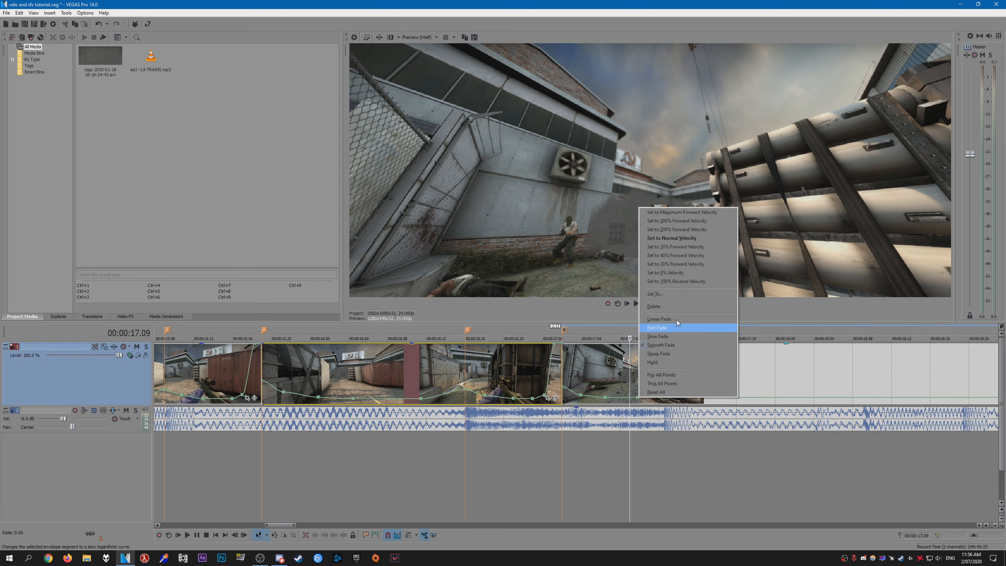
{"action": "left_click", "coordinate": [673, 294]}
{"action": "type", "text": "5"}
Play the sequence across the cut into the third piece and return to 00:00:17.02
{"action": "scroll", "coordinate": [693, 391], "scroll_direction": "down", "scroll_amount": 5}
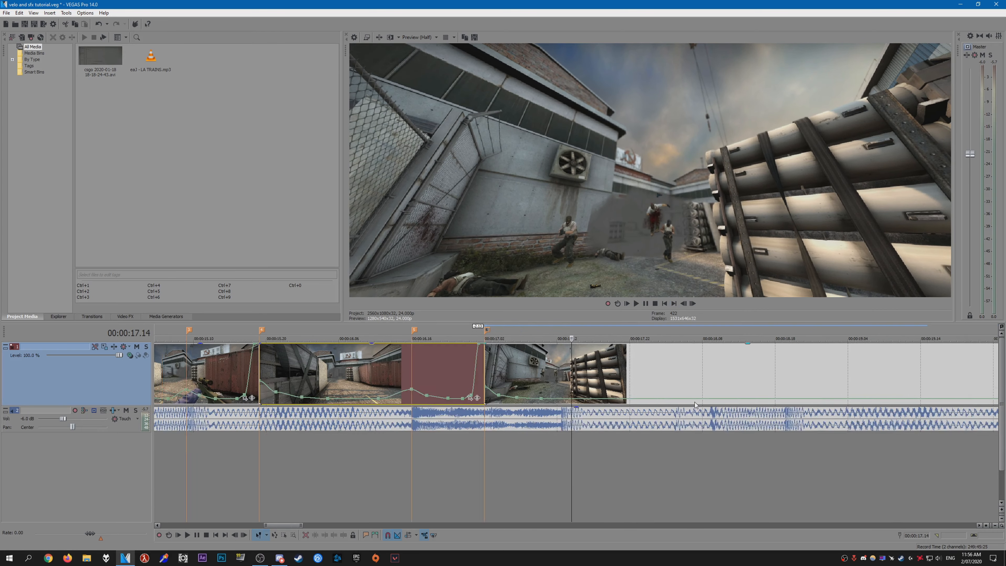
{"action": "key", "text": "space"}
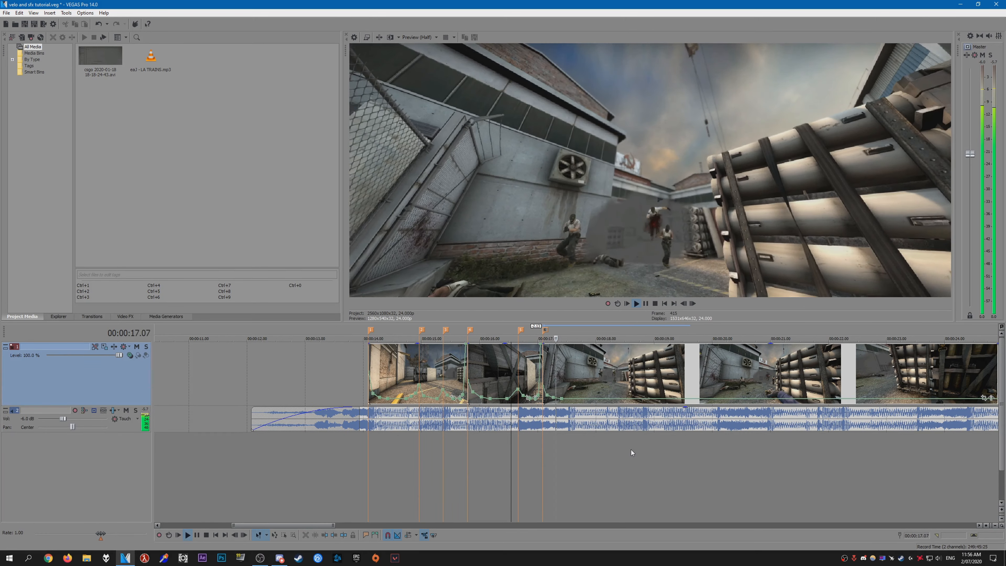
{"action": "key", "text": "space"}
{"action": "key", "text": "space"}
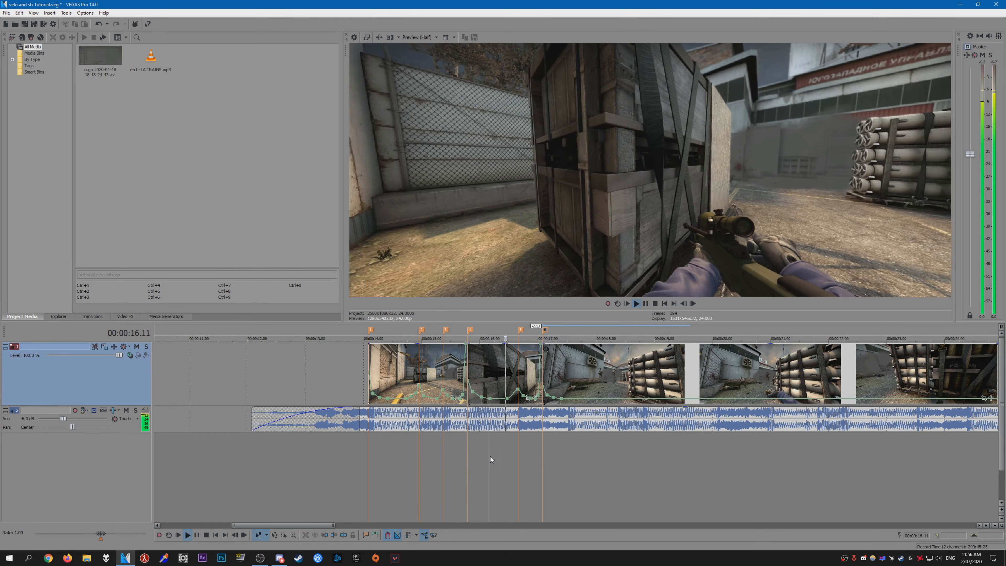
{"action": "key", "text": "space"}
{"action": "left_click", "coordinate": [541, 441]}
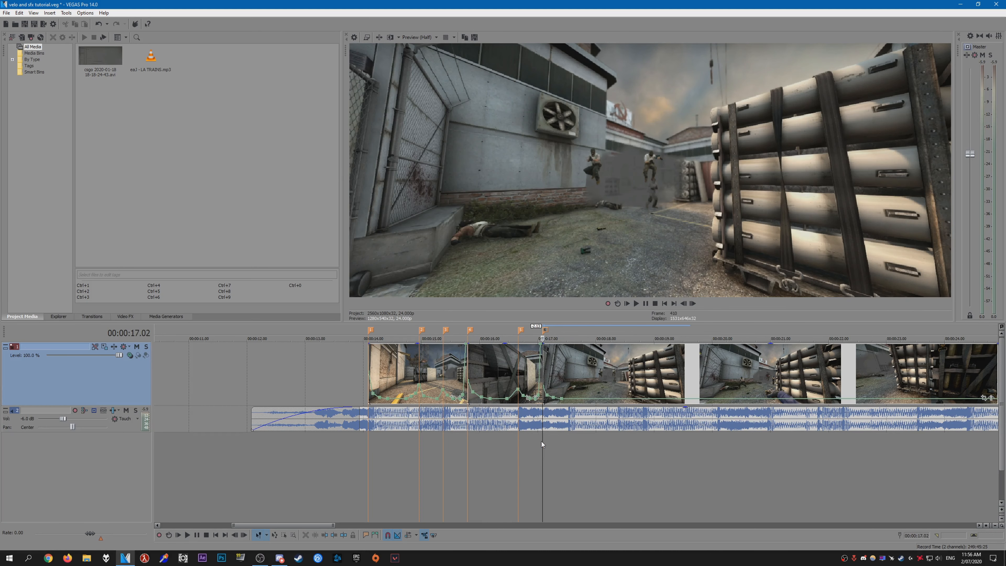
Step frame by frame back and forth across the cut at 00:00:17.02 to examine the transition into the third piece
{"action": "left_click", "coordinate": [543, 370]}
{"action": "key", "text": "Right"}
{"action": "key", "text": "Right"}
{"action": "key", "text": "Right"}
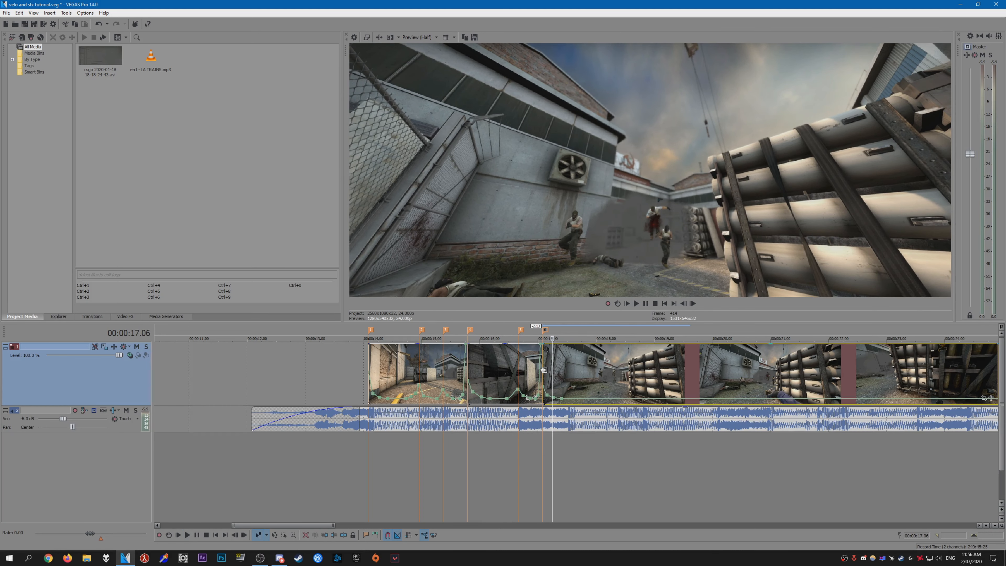
{"action": "key", "text": "Left"}
{"action": "key", "text": "Left"}
{"action": "key", "text": "Left"}
{"action": "key", "text": "Left"}
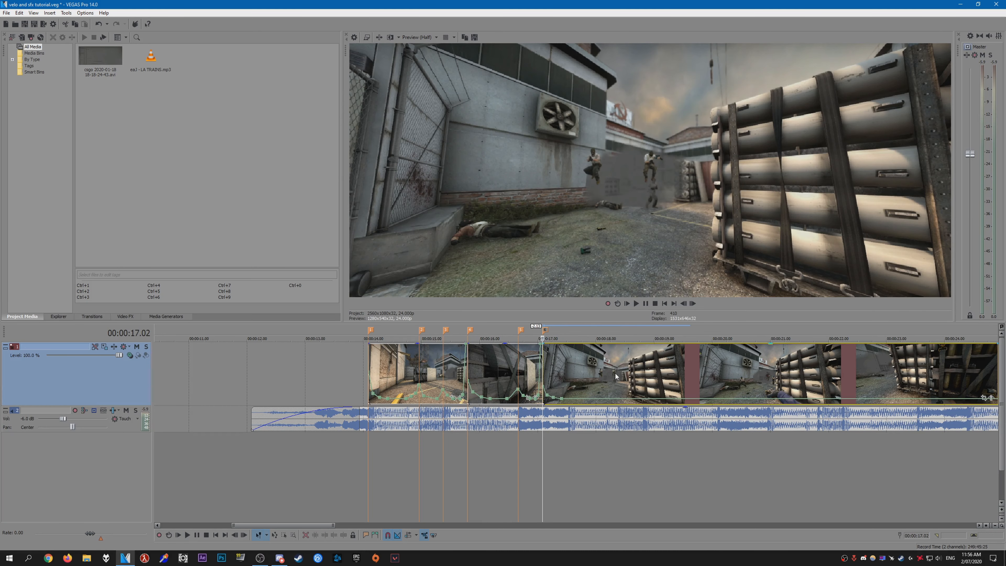
{"action": "key", "text": "Left"}
{"action": "key", "text": "Left"}
{"action": "key", "text": "Right"}
{"action": "scroll", "coordinate": [616, 374], "scroll_direction": "up", "scroll_amount": 4}
{"action": "key", "text": "Right"}
{"action": "key", "text": "Right"}
{"action": "key", "text": "Right"}
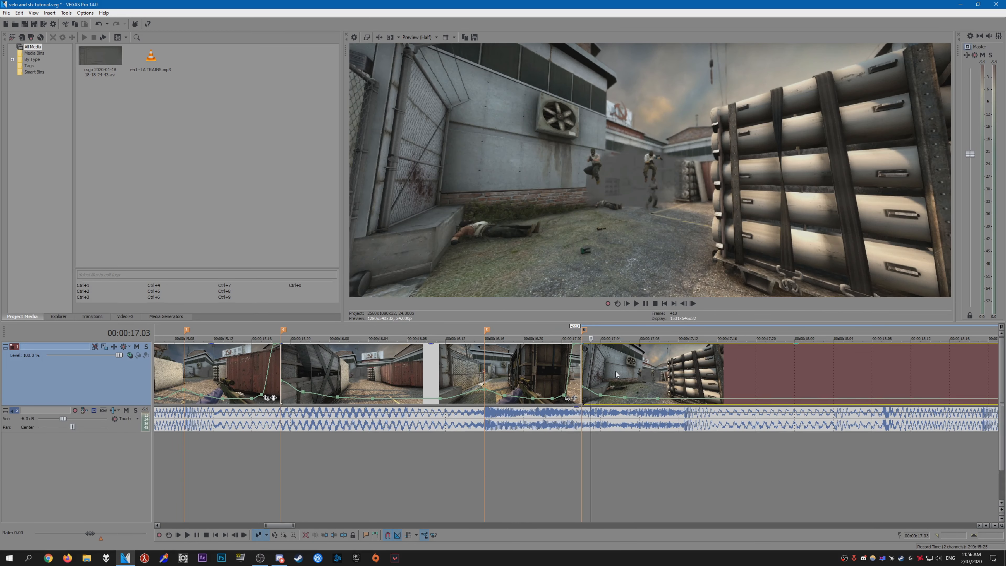
{"action": "key", "text": "Right"}
{"action": "key", "text": "Left"}
{"action": "key", "text": "Left"}
{"action": "key", "text": "Left"}
{"action": "key", "text": "Right"}
{"action": "key", "text": "Right"}
{"action": "key", "text": "Right"}
{"action": "key", "text": "Right"}
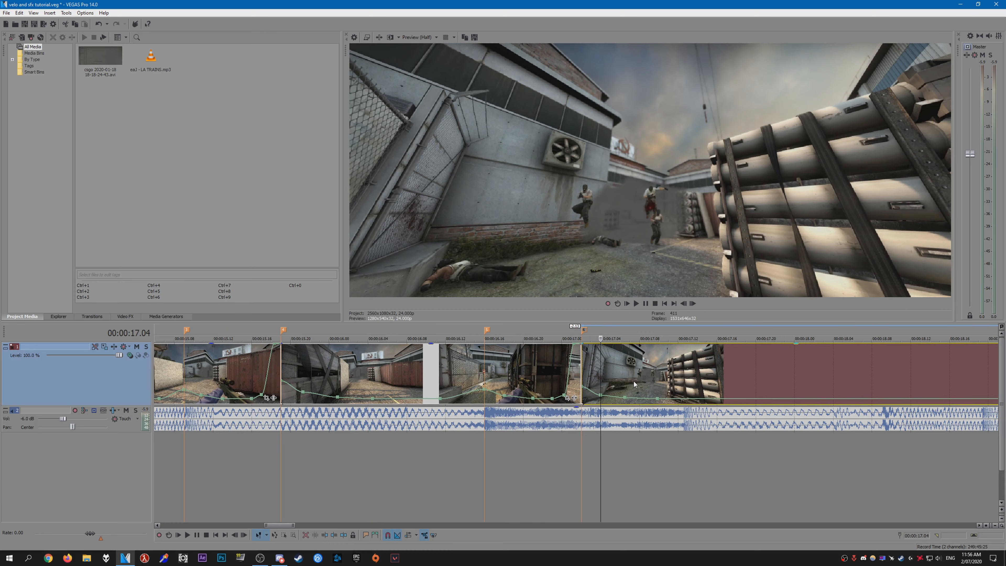
{"action": "left_click", "coordinate": [579, 365]}
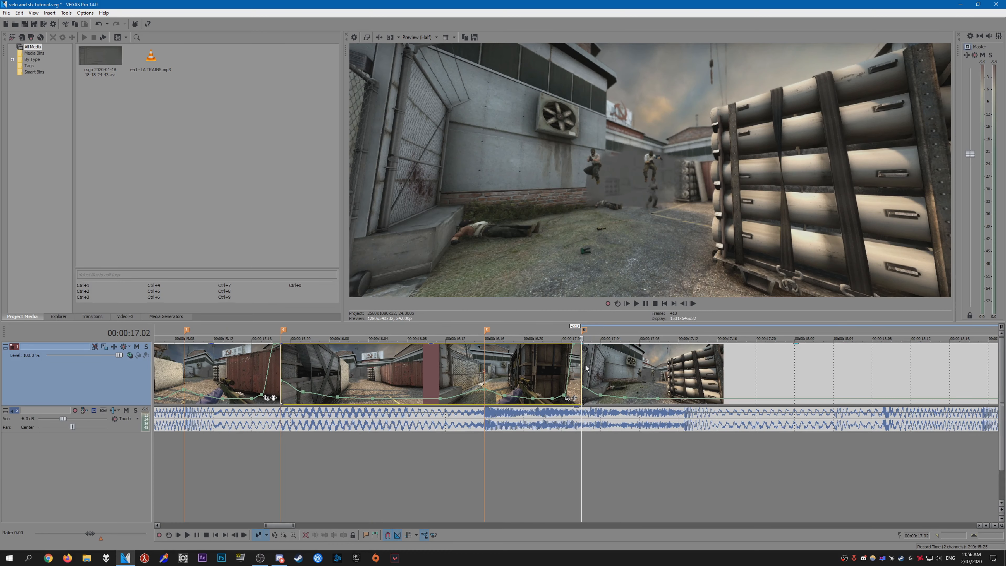
Slip the third piece's footage so it opens on a slightly later frame and check the frames across the cut at 00:00:17.02
{"action": "key", "text": "Right"}
{"action": "key", "text": "Right"}
{"action": "left_click", "coordinate": [584, 365]}
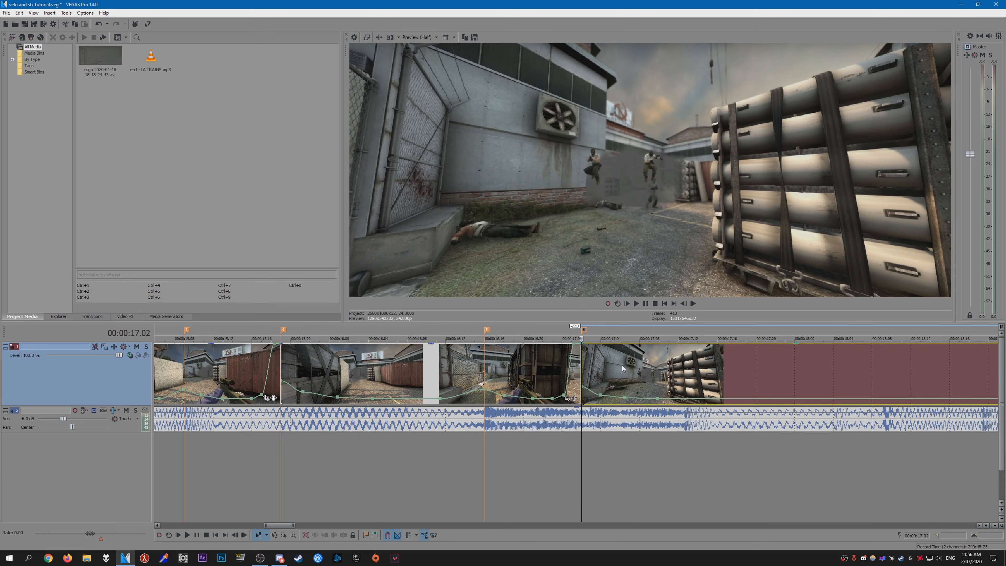
{"action": "left_click", "coordinate": [590, 361]}
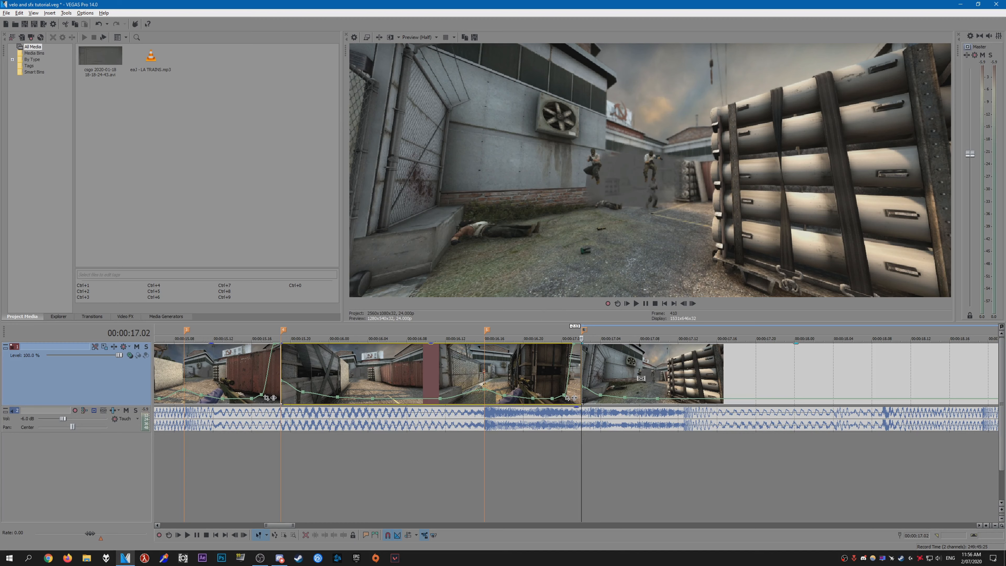
{"action": "mouse_move", "coordinate": [645, 372]}
{"action": "left_mouse_down"}
{"action": "mouse_move", "coordinate": [618, 372]}
{"action": "mouse_move", "coordinate": [665, 372]}
{"action": "mouse_move", "coordinate": [566, 381]}
{"action": "mouse_move", "coordinate": [661, 379]}
{"action": "mouse_move", "coordinate": [621, 378]}
{"action": "mouse_move", "coordinate": [640, 377]}
{"action": "mouse_move", "coordinate": [631, 377]}
{"action": "left_mouse_up"}
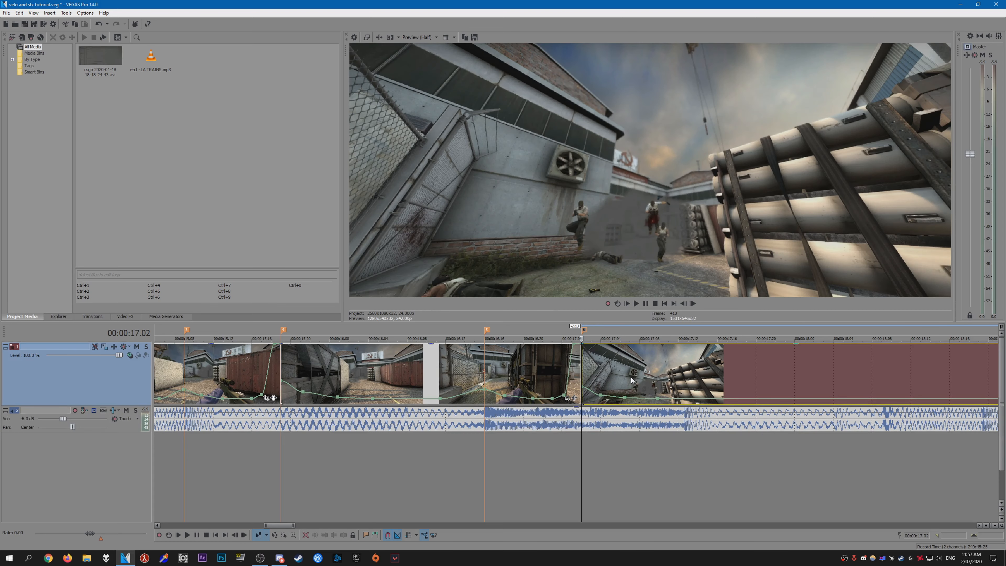
{"action": "key", "text": "Right"}
{"action": "key", "text": "Right"}
{"action": "key", "text": "Left"}
{"action": "key", "text": "Left"}
{"action": "key", "text": "Left"}
{"action": "key", "text": "Right"}
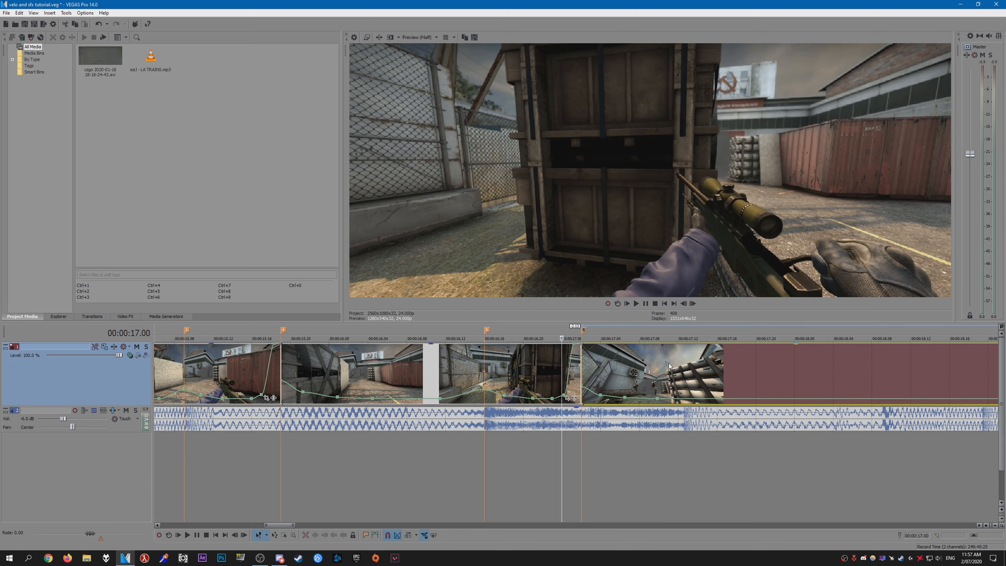
Fine-tune the slip of the third piece's footage and check its opening frames up to 00:00:17.06
{"action": "mouse_move", "coordinate": [622, 360]}
{"action": "left_mouse_down"}
{"action": "mouse_move", "coordinate": [680, 371]}
{"action": "mouse_move", "coordinate": [631, 368]}
{"action": "left_mouse_up"}
{"action": "key", "text": "Right"}
{"action": "key", "text": "Right"}
{"action": "key", "text": "Right"}
{"action": "key", "text": "Right"}
{"action": "key", "text": "Right"}
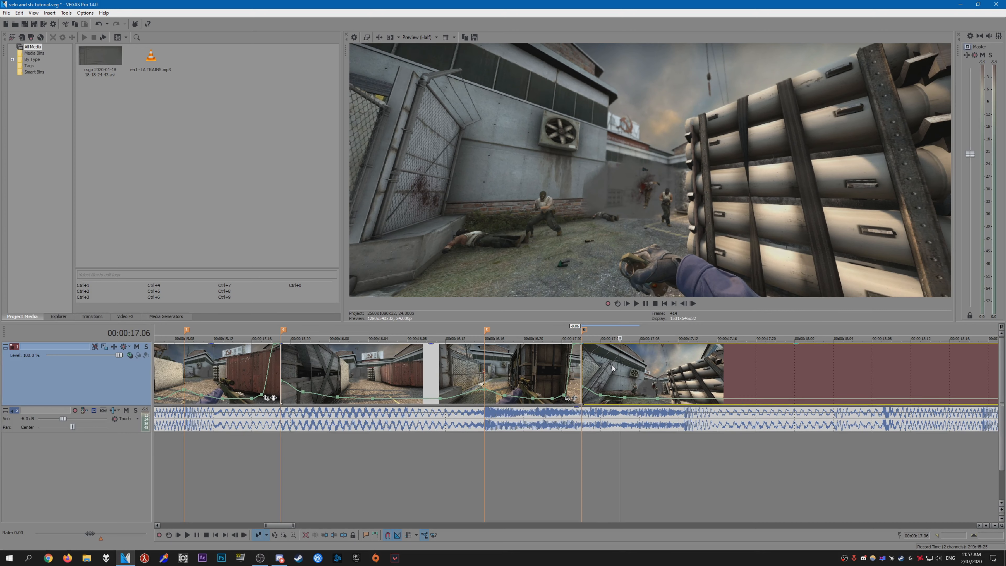
{"action": "left_click", "coordinate": [581, 365]}
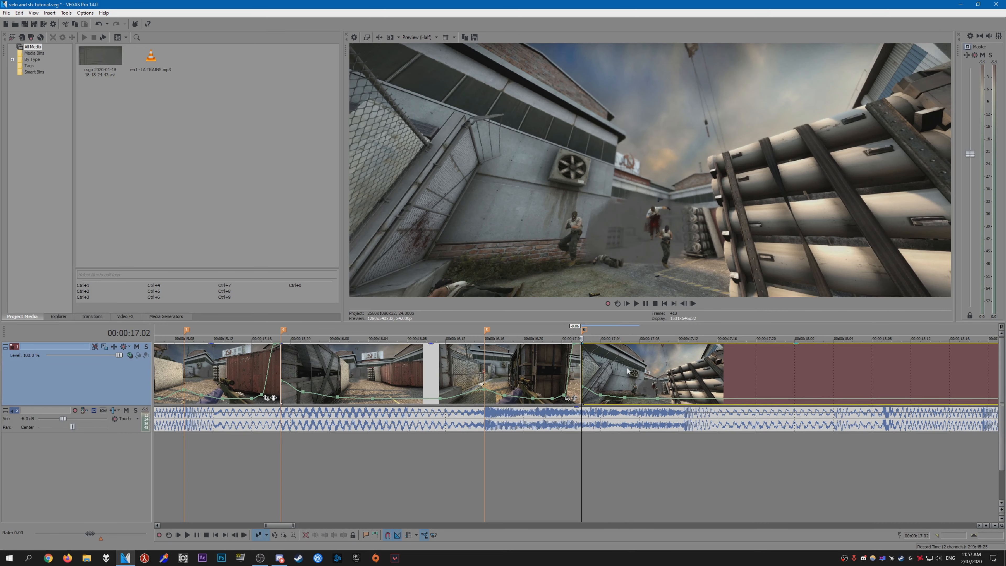
Slip the third piece's footage to a slightly earlier opening frame and step forward and back through its first frames
{"action": "left_click_drag", "start_coordinate": [637, 367], "coordinate": [654, 370]}
{"action": "key", "text": "Right"}
{"action": "key", "text": "Right"}
{"action": "key", "text": "Right"}
{"action": "key", "text": "Right"}
{"action": "key", "text": "Left"}
{"action": "key", "text": "Left"}
{"action": "key", "text": "Left"}
{"action": "key", "text": "Left"}
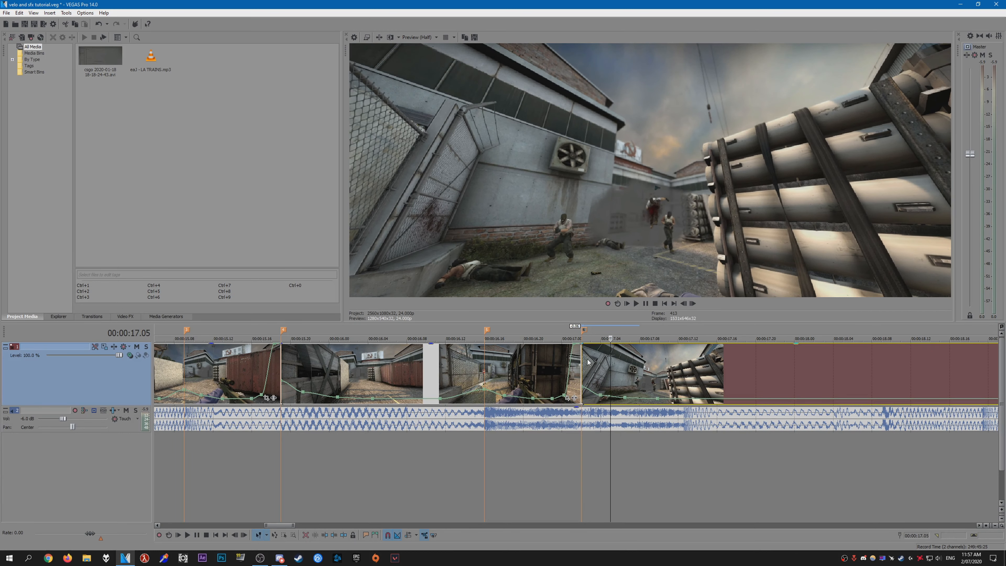
Slip the third piece's footage slightly later and step forward to 00:00:17.08
{"action": "left_click_drag", "start_coordinate": [640, 363], "coordinate": [634, 365]}
{"action": "key", "text": "Right"}
{"action": "key", "text": "Right"}
{"action": "key", "text": "Right"}
{"action": "key", "text": "Right"}
{"action": "key", "text": "Right"}
{"action": "key", "text": "Right"}
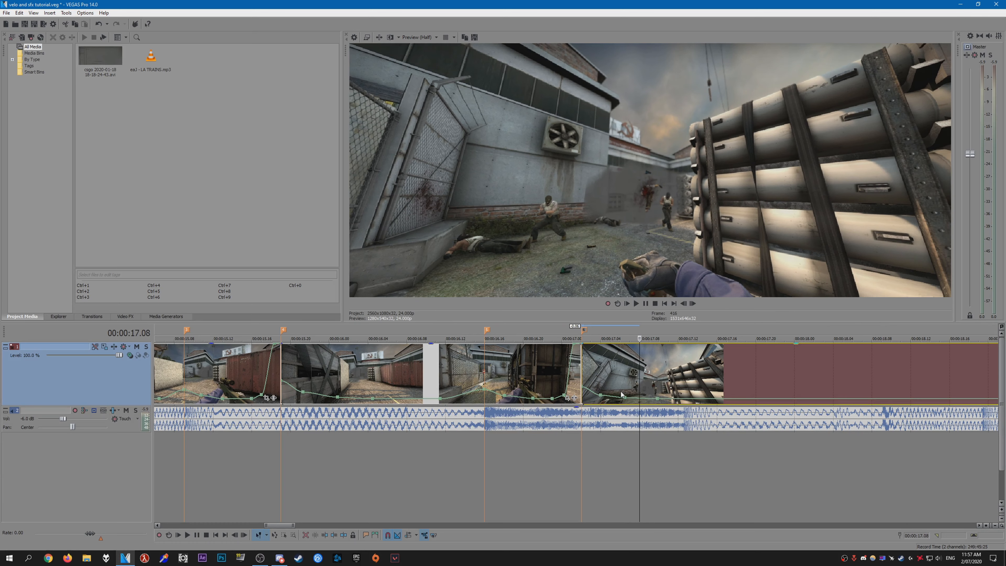
Adjust the third piece's velocity point after 00:00:17.04 and play the sequence across the cut
{"action": "left_click", "coordinate": [607, 395]}
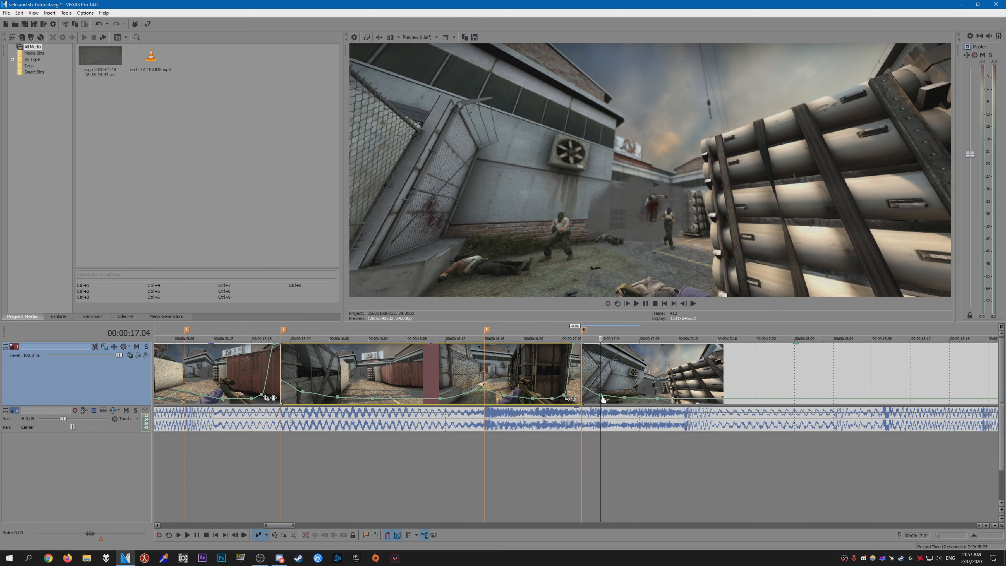
{"action": "left_click_drag", "start_coordinate": [602, 398], "coordinate": [677, 399]}
{"action": "key", "text": "space"}
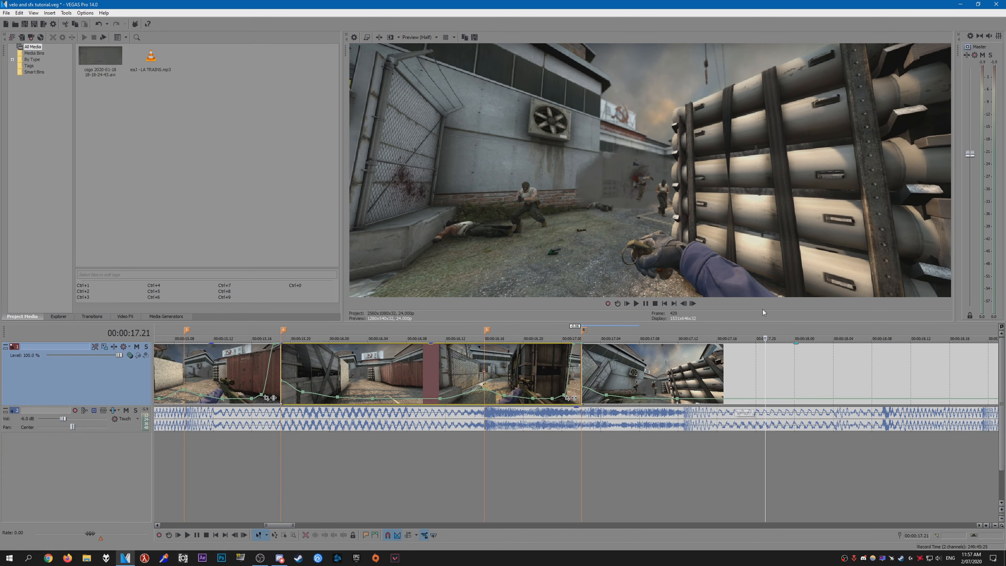
{"action": "scroll", "coordinate": [584, 372], "scroll_direction": "down", "scroll_amount": 5}
{"action": "key", "text": "space"}
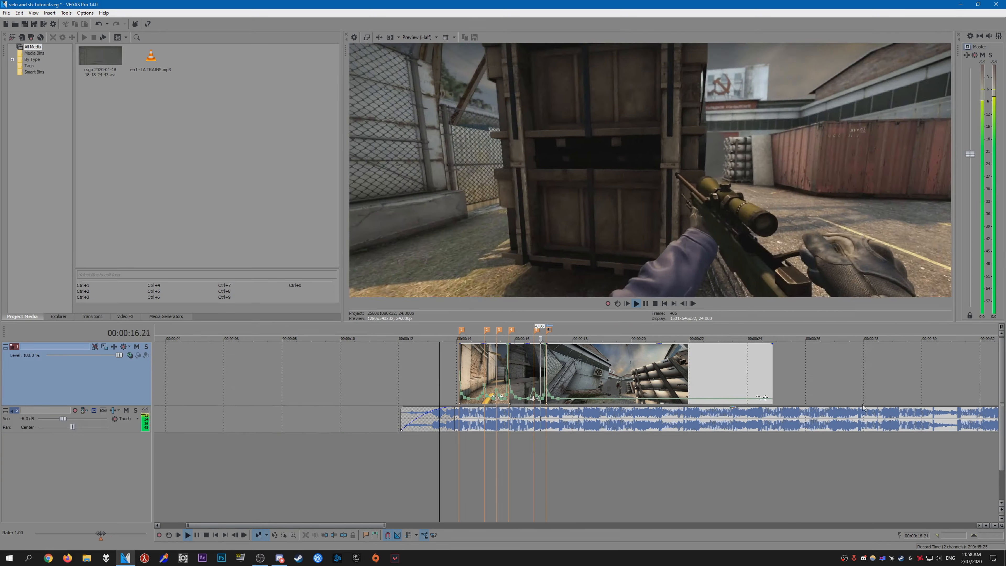
Trim the second piece to end at 00:00:17.01 and shift its final velocity points to match the new cut
{"action": "scroll", "coordinate": [584, 373], "scroll_direction": "up", "scroll_amount": 5}
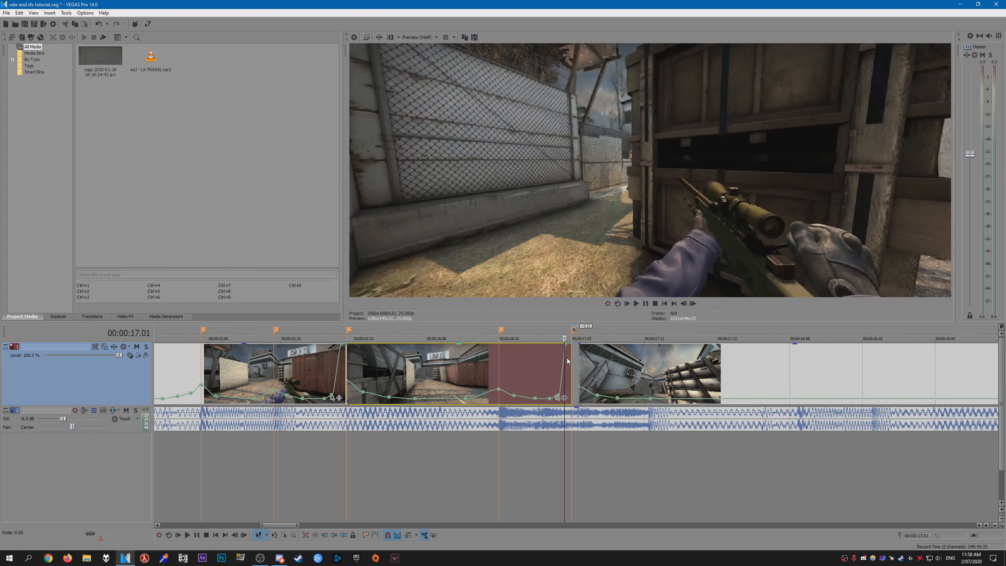
{"action": "key", "text": "space"}
{"action": "scroll", "coordinate": [566, 357], "scroll_direction": "up", "scroll_amount": 2}
{"action": "left_click_drag", "start_coordinate": [566, 400], "coordinate": [555, 383]}
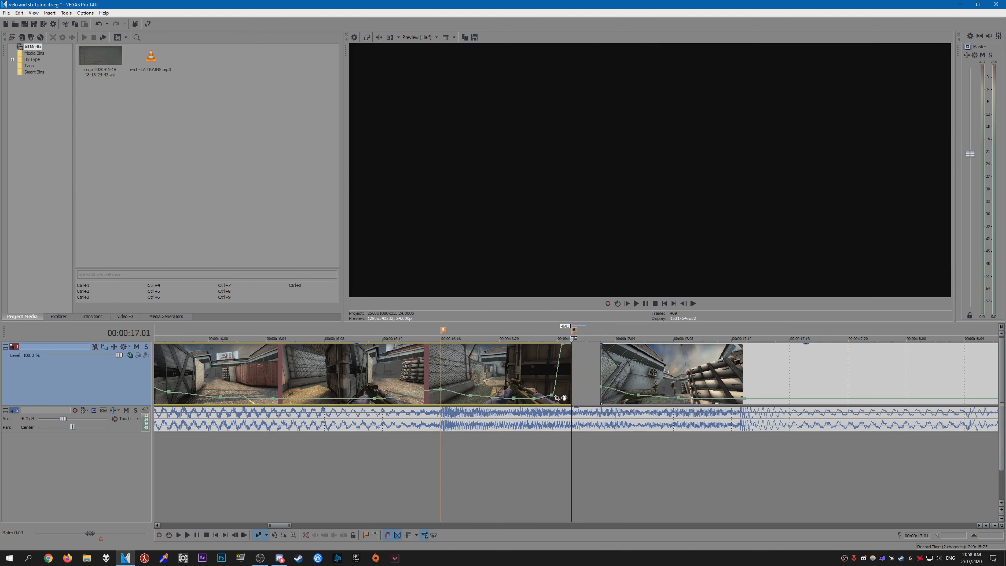
{"action": "left_click", "coordinate": [513, 399]}
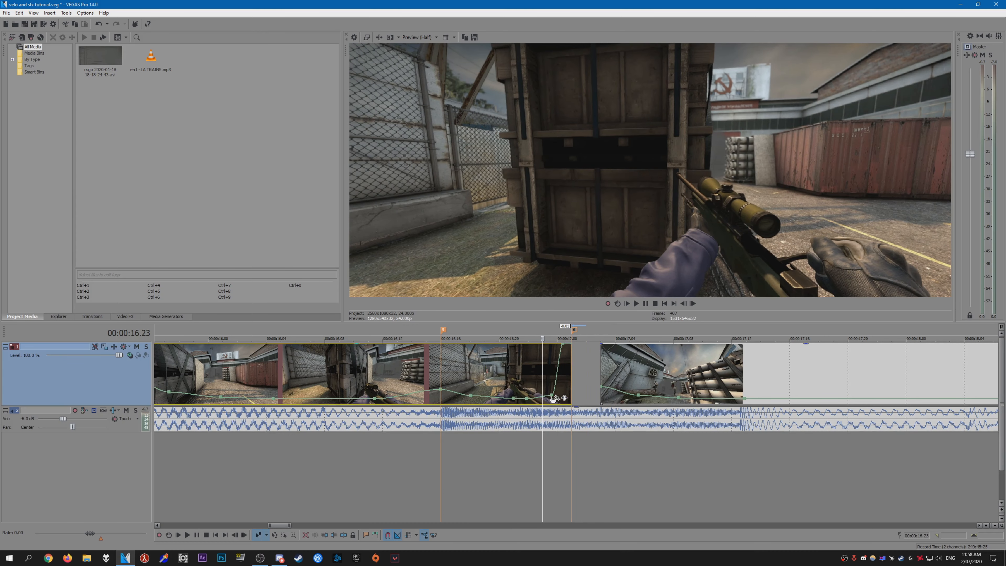
{"action": "left_click", "coordinate": [561, 347]}
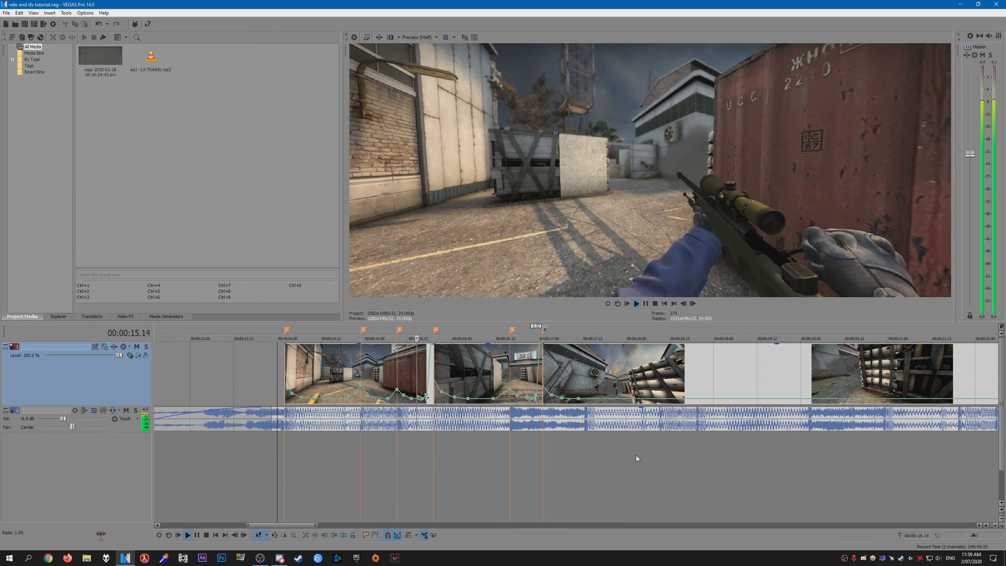
Move the second piece's late velocity point to about 00:00:16.20 and bring the velocity at 00:00:16.22 to 10%
{"action": "left_click", "coordinate": [509, 455]}
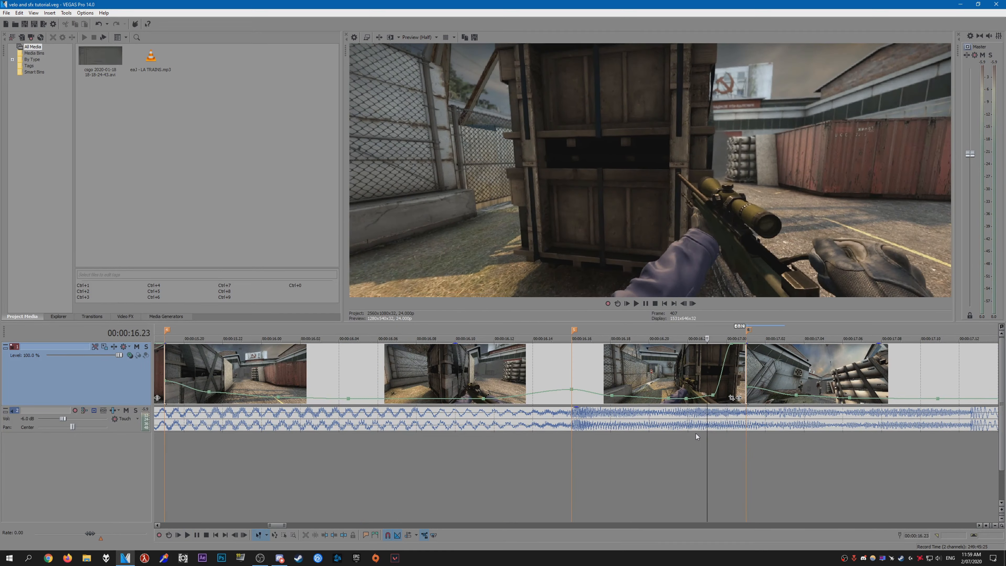
{"action": "key", "text": "space"}
{"action": "right_click", "coordinate": [687, 400]}
{"action": "left_click", "coordinate": [713, 340]}
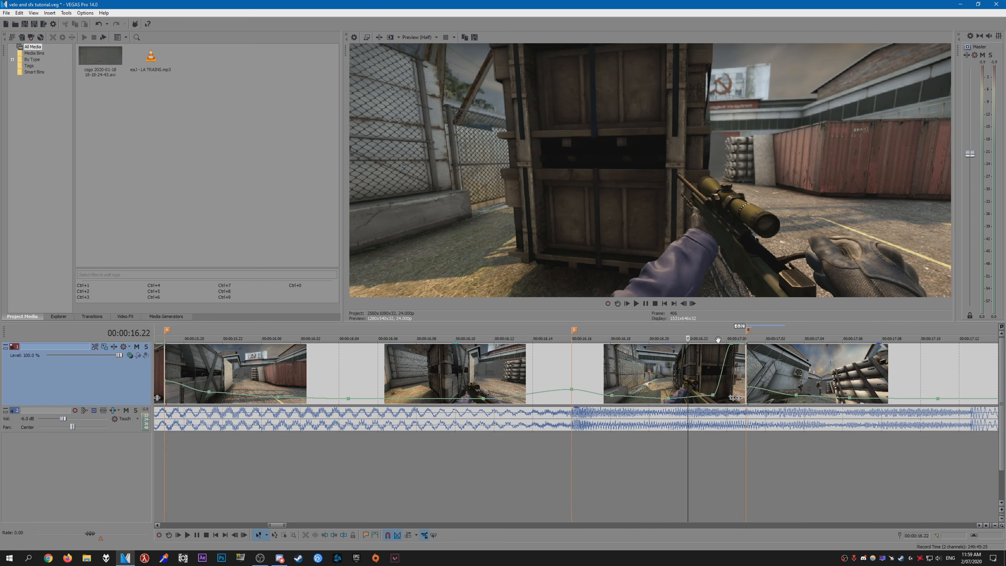
{"action": "type", "text": "15"}
{"action": "key", "text": "Return"}
{"action": "left_click_drag", "start_coordinate": [668, 398], "coordinate": [656, 399]}
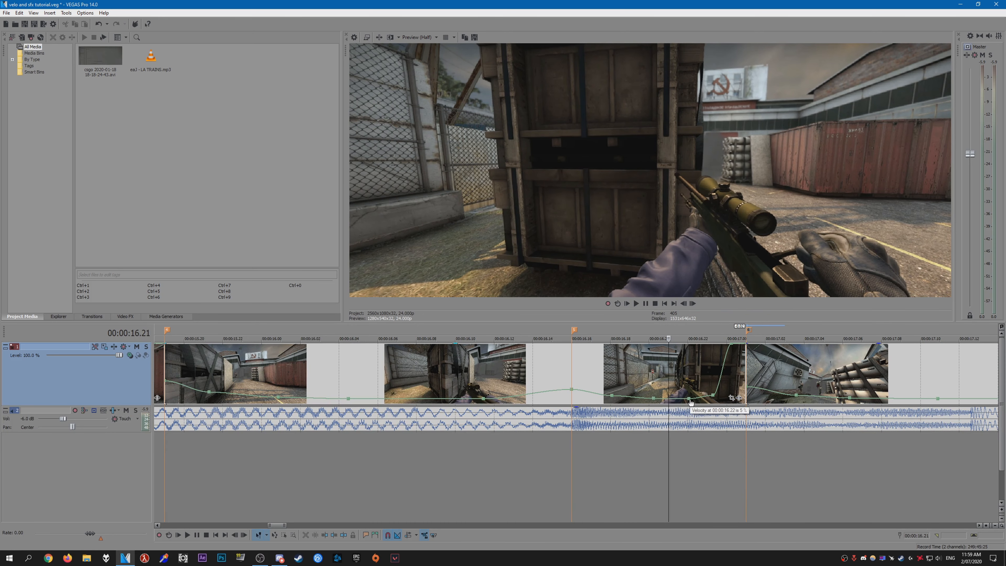
{"action": "right_click", "coordinate": [691, 402]}
{"action": "left_click", "coordinate": [706, 291]}
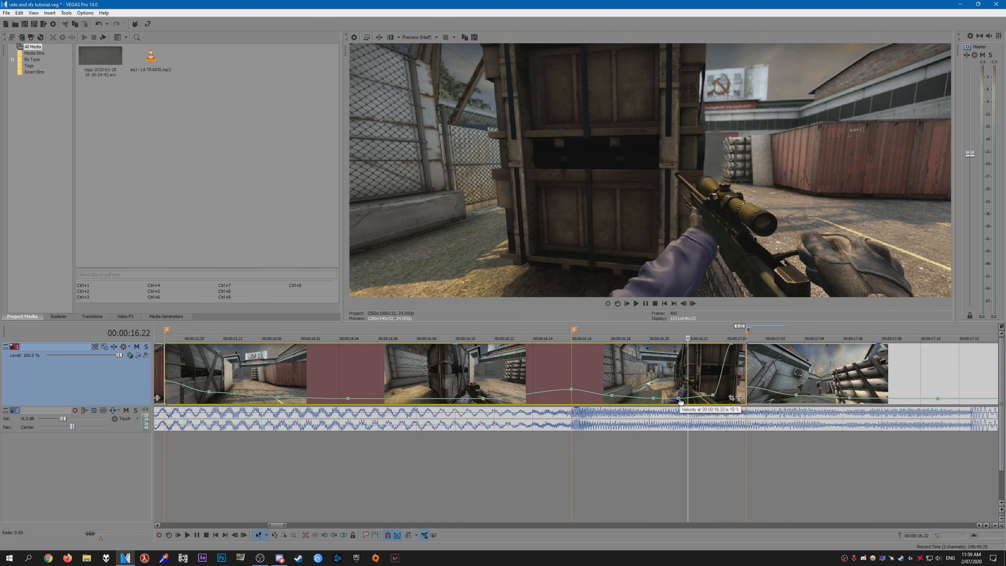
Fine-tune the second piece's closing velocity rise and step across the cut to 00:00:17.06 in the third piece
{"action": "left_click", "coordinate": [713, 395]}
{"action": "left_click_drag", "start_coordinate": [731, 344], "coordinate": [730, 345]}
{"action": "key", "text": "Right"}
{"action": "key", "text": "Right"}
{"action": "key", "text": "Right"}
{"action": "key", "text": "Right"}
{"action": "key", "text": "Right"}
{"action": "key", "text": "Right"}
{"action": "scroll", "coordinate": [730, 369], "scroll_direction": "down", "scroll_amount": 1}
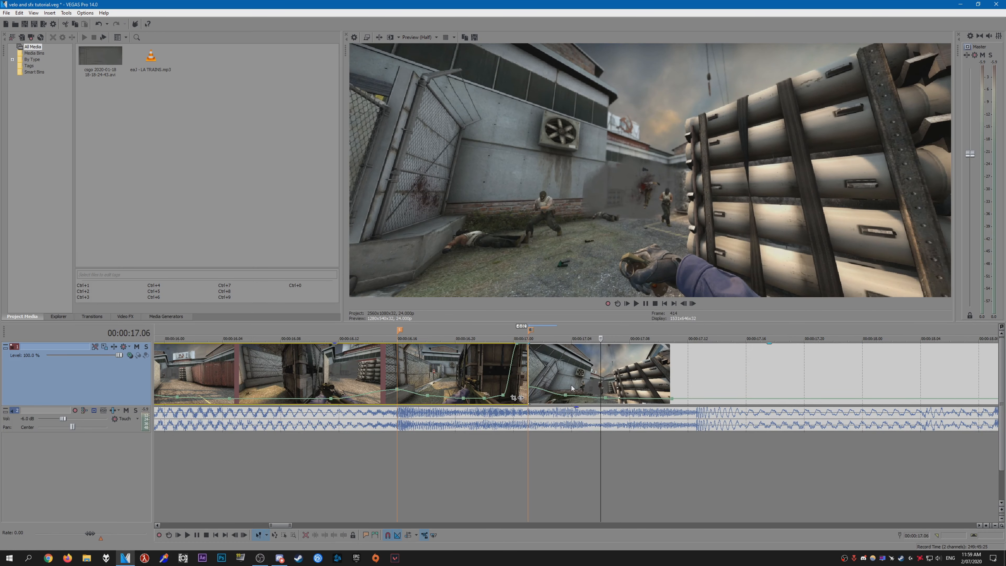
Play the sequence repeatedly across the cut into the third piece and save the project
{"action": "left_click", "coordinate": [658, 370]}
{"action": "key", "text": "space"}
{"action": "scroll", "coordinate": [663, 439], "scroll_direction": "down", "scroll_amount": 2}
{"action": "left_click", "coordinate": [512, 447]}
{"action": "key", "text": "space"}
{"action": "key", "text": "space"}
{"action": "key", "text": "Return"}
{"action": "scroll", "coordinate": [576, 439], "scroll_direction": "up", "scroll_amount": 3}
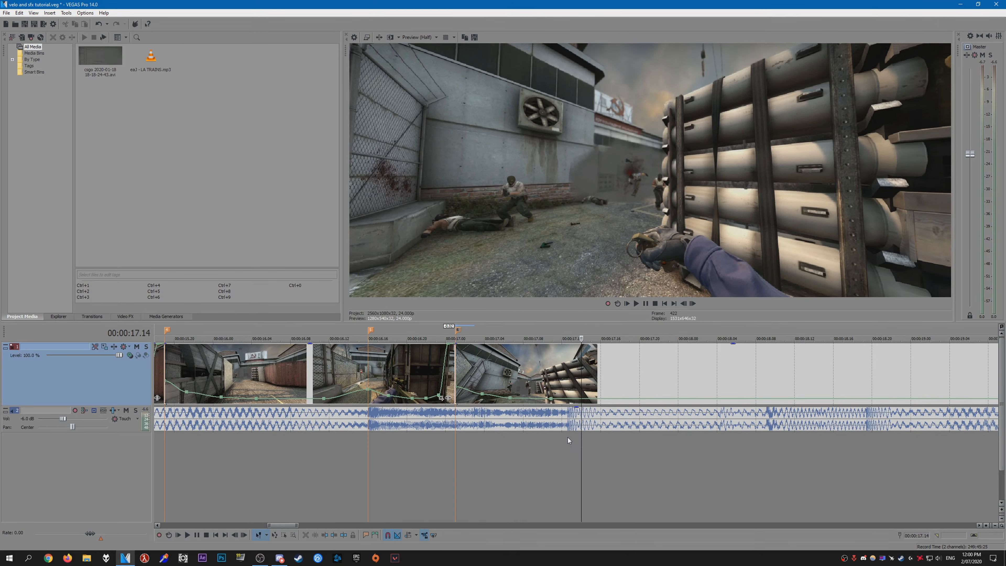
{"action": "scroll", "coordinate": [567, 437], "scroll_direction": "down", "scroll_amount": 4}
{"action": "key", "text": "space"}
{"action": "key", "text": "Return"}
{"action": "key", "text": "ctrl+s"}
Step frame by frame through the third piece from its opening cut to 00:00:17.18 to examine its motion
{"action": "left_click", "coordinate": [617, 390]}
{"action": "scroll", "coordinate": [602, 392], "scroll_direction": "up", "scroll_amount": 3}
{"action": "left_click", "coordinate": [259, 370]}
{"action": "key", "text": "Right"}
{"action": "key", "text": "Right"}
{"action": "key", "text": "Right"}
{"action": "key", "text": "Right"}
{"action": "key", "text": "Right"}
{"action": "key", "text": "Right"}
{"action": "key", "text": "Right"}
{"action": "key", "text": "Right"}
{"action": "key", "text": "Right"}
{"action": "key", "text": "Right"}
{"action": "key", "text": "Right"}
{"action": "key", "text": "Right"}
{"action": "key", "text": "Right"}
{"action": "key", "text": "Right"}
{"action": "key", "text": "Right"}
{"action": "key", "text": "Right"}
{"action": "key", "text": "Right"}
{"action": "key", "text": "Right"}
{"action": "key", "text": "Right"}
{"action": "key", "text": "Right"}
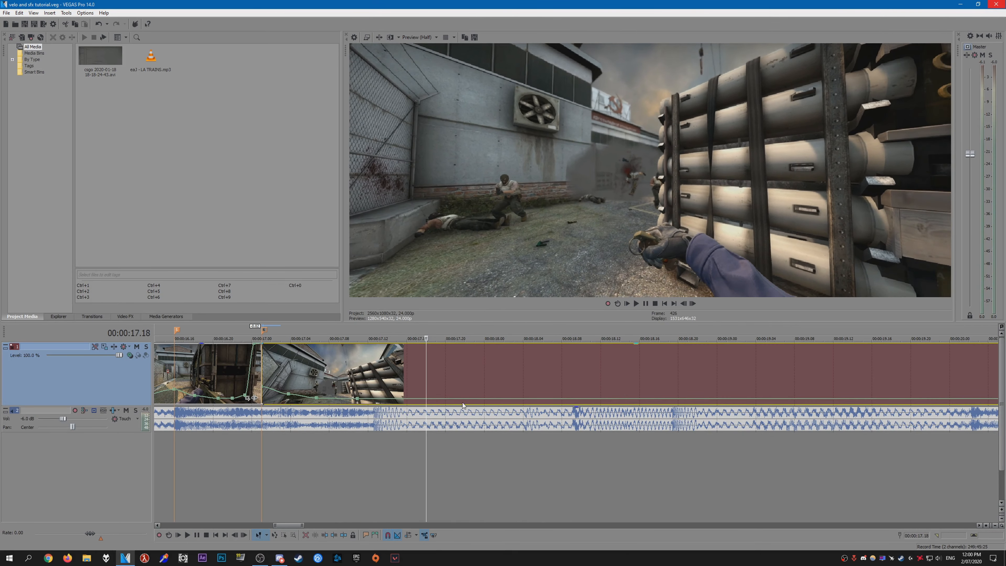
Move the third piece's early velocity point to about 00:00:17.04, at 62%
{"action": "right_click", "coordinate": [318, 399]}
{"action": "left_click", "coordinate": [301, 381]}
{"action": "left_click_drag", "start_coordinate": [315, 398], "coordinate": [295, 399]}
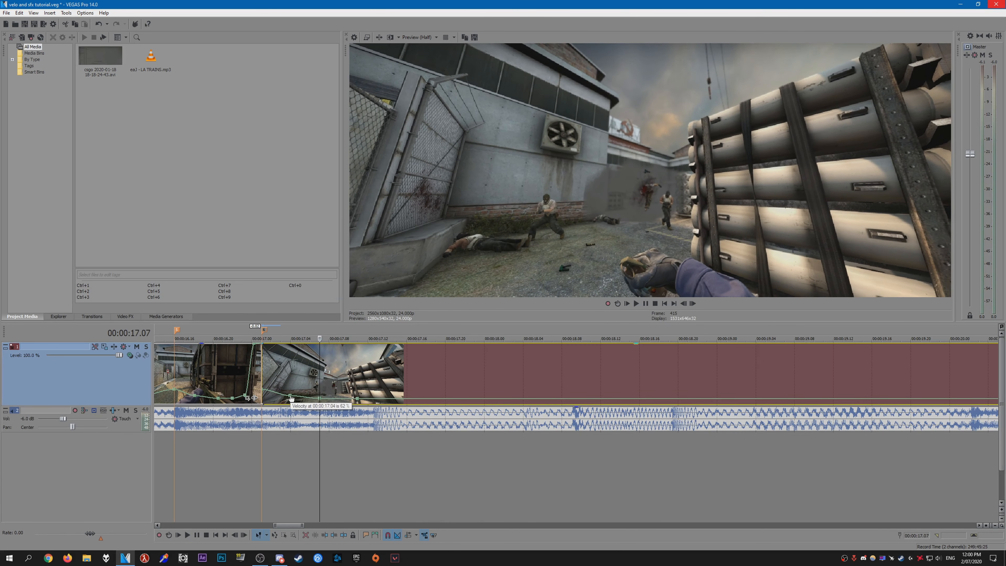
Split the third piece at about 00:00:18.09 and delete the part after the split
{"action": "left_click_drag", "start_coordinate": [610, 379], "coordinate": [571, 373]}
{"action": "scroll", "coordinate": [572, 373], "scroll_direction": "down", "scroll_amount": 3}
{"action": "scroll", "coordinate": [571, 373], "scroll_direction": "up", "scroll_amount": 4}
{"action": "key", "text": "s"}
{"action": "left_click", "coordinate": [615, 375]}
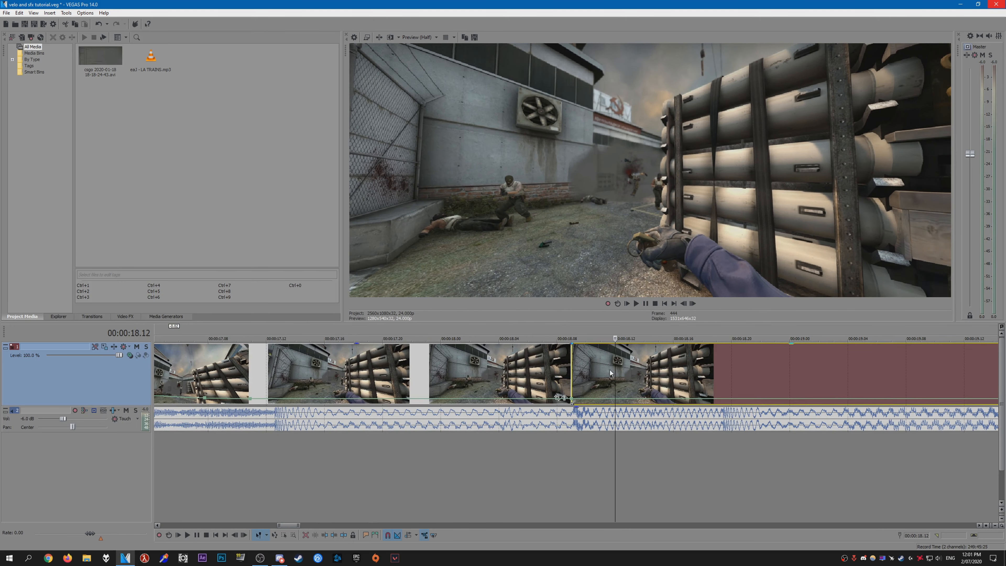
{"action": "key", "text": "Delete"}
Raise the velocity steeply at the third piece's end, just before 00:00:18.09, and play the sequence from the start
{"action": "scroll", "coordinate": [615, 376], "scroll_direction": "down", "scroll_amount": 3}
{"action": "left_click", "coordinate": [516, 376]}
{"action": "scroll", "coordinate": [546, 380], "scroll_direction": "up", "scroll_amount": 4}
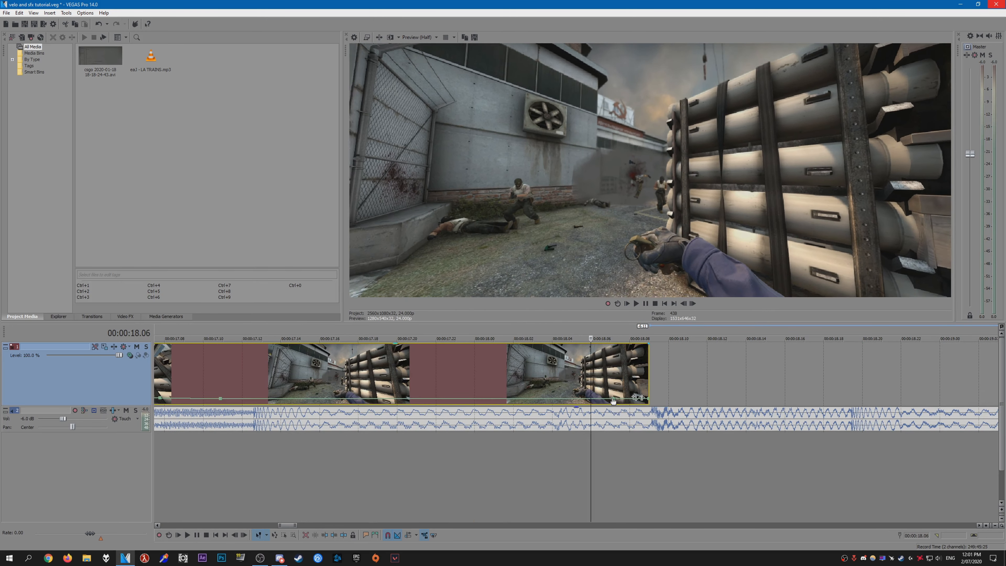
{"action": "left_click_drag", "start_coordinate": [624, 401], "coordinate": [643, 346]}
{"action": "scroll", "coordinate": [632, 394], "scroll_direction": "down", "scroll_amount": 4}
{"action": "key", "text": "space"}
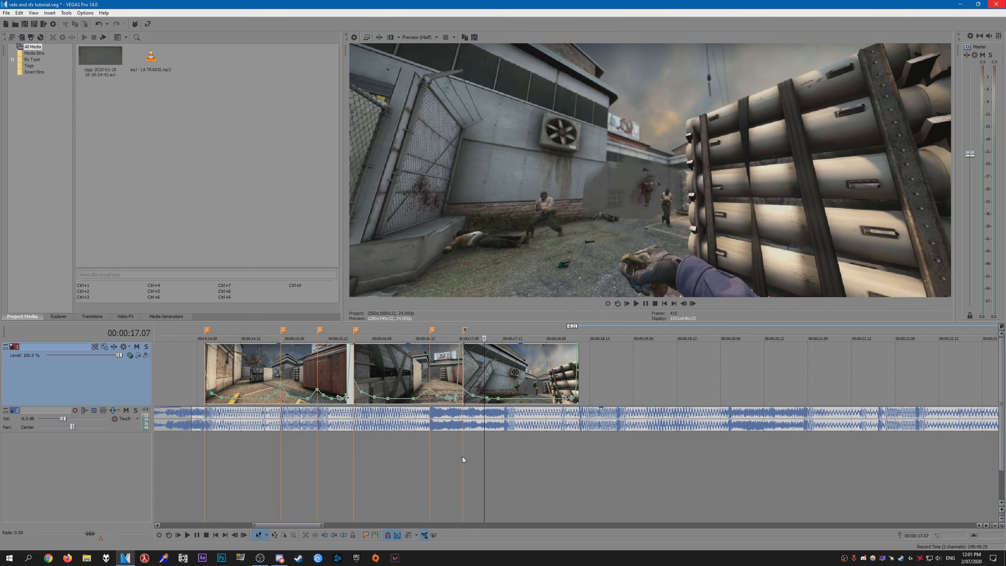
{"action": "left_click", "coordinate": [209, 456]}
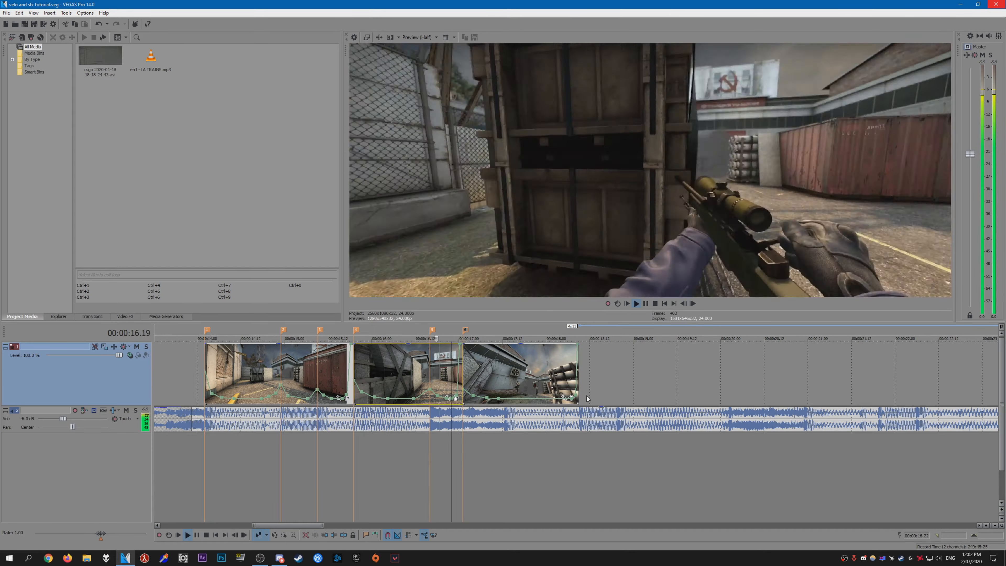
{"action": "key", "text": "space"}
Adjust the opening of the third piece and play across the cut to check its timing
{"action": "left_click", "coordinate": [465, 372]}
{"action": "left_click_drag", "start_coordinate": [465, 370], "coordinate": [508, 372]}
{"action": "key", "text": "space"}
{"action": "key", "text": "space"}
{"action": "left_click", "coordinate": [434, 446]}
{"action": "left_click", "coordinate": [389, 446]}
{"action": "key", "text": "space"}
{"action": "key", "text": "space"}
{"action": "left_click", "coordinate": [474, 372]}
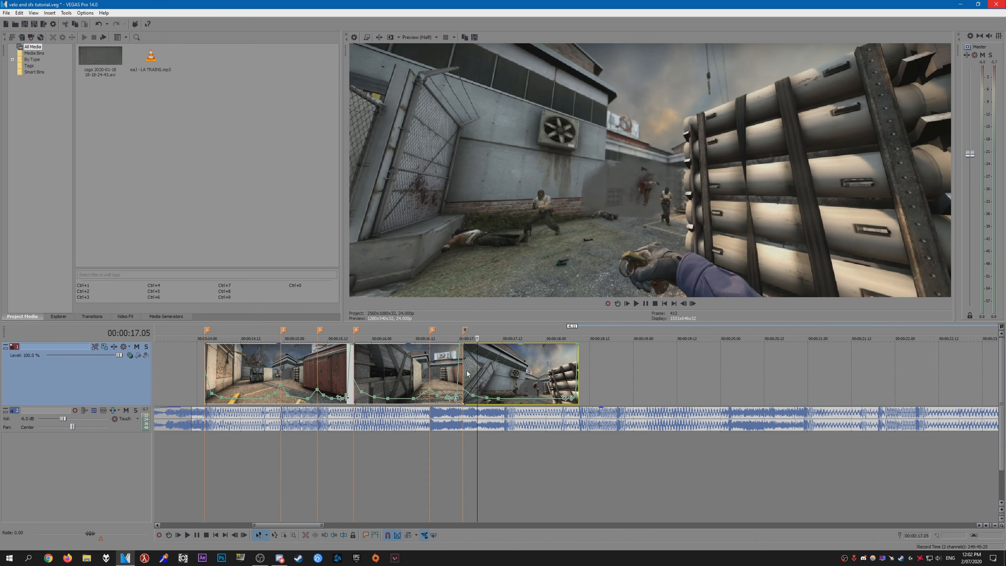
Pull the third piece's velocity point back to about 00:00:17.04 and play the sequence through it
{"action": "scroll", "coordinate": [474, 371], "scroll_direction": "up", "scroll_amount": 3}
{"action": "left_click", "coordinate": [688, 390]}
{"action": "left_click_drag", "start_coordinate": [680, 400], "coordinate": [595, 396]}
{"action": "left_click", "coordinate": [552, 455]}
{"action": "scroll", "coordinate": [552, 456], "scroll_direction": "down", "scroll_amount": 3}
{"action": "key", "text": "space"}
{"action": "key", "text": "space"}
Delete the third piece's velocity point at about 00:00:17.09 and set the one at about 00:00:17.04 to 75%
{"action": "left_click", "coordinate": [559, 373]}
{"action": "scroll", "coordinate": [559, 373], "scroll_direction": "up", "scroll_amount": 3}
{"action": "right_click", "coordinate": [673, 397]}
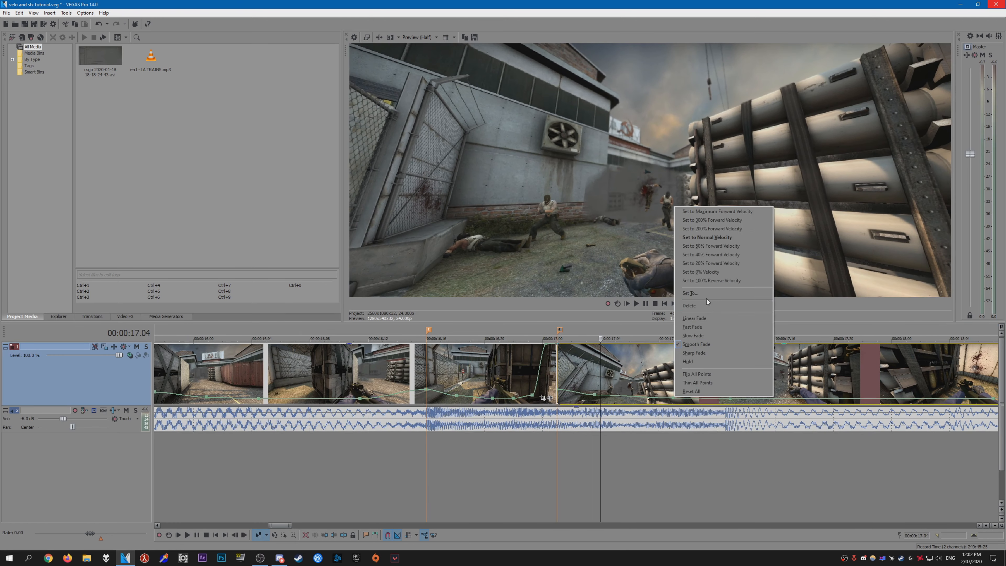
{"action": "left_click", "coordinate": [707, 299]}
{"action": "right_click", "coordinate": [595, 394]}
{"action": "left_click", "coordinate": [616, 292]}
{"action": "type", "text": "75"}
{"action": "key", "text": "Return"}
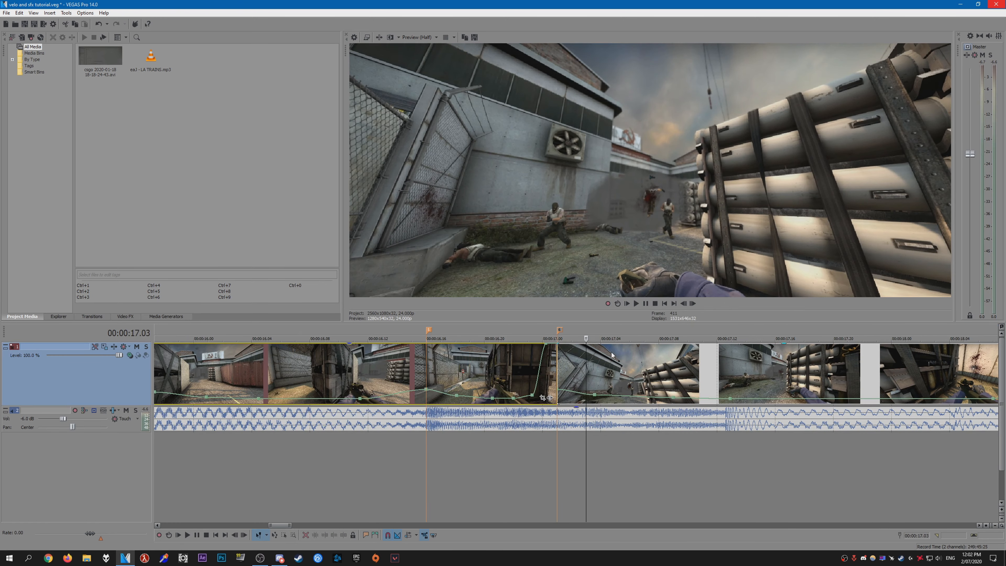
Set the velocity at the third piece's opening cut to 175% and play the result
{"action": "right_click", "coordinate": [557, 389]}
{"action": "left_click", "coordinate": [595, 288]}
{"action": "type", "text": "175"}
{"action": "key", "text": "Return"}
{"action": "key", "text": "space"}
{"action": "scroll", "coordinate": [600, 396], "scroll_direction": "down", "scroll_amount": 4}
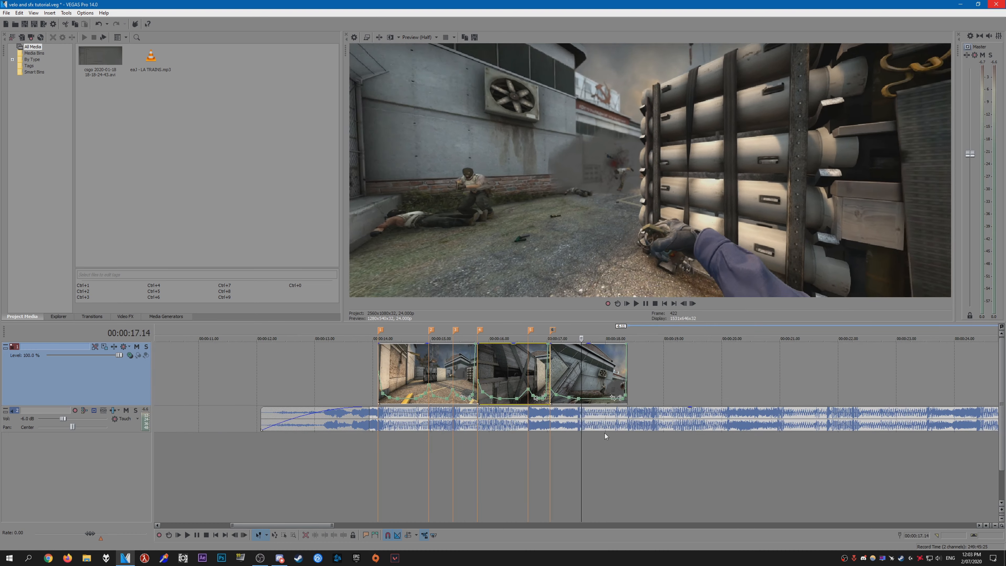
Set the third piece's velocity point at about 00:00:17.21 to 5%
{"action": "right_click", "coordinate": [601, 397]}
{"action": "left_click", "coordinate": [617, 405]}
{"action": "type", "text": "5"}
{"action": "key", "text": "Return"}
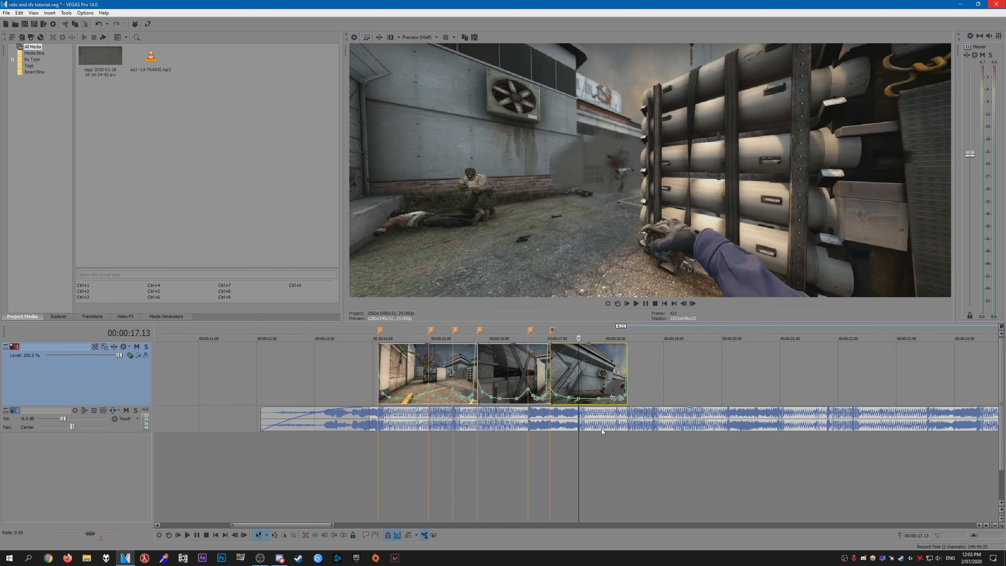
Shift the third piece's late velocity point to about 00:00:18.08 and adjust the velocity point at its end
{"action": "scroll", "coordinate": [602, 428], "scroll_direction": "up", "scroll_amount": 5}
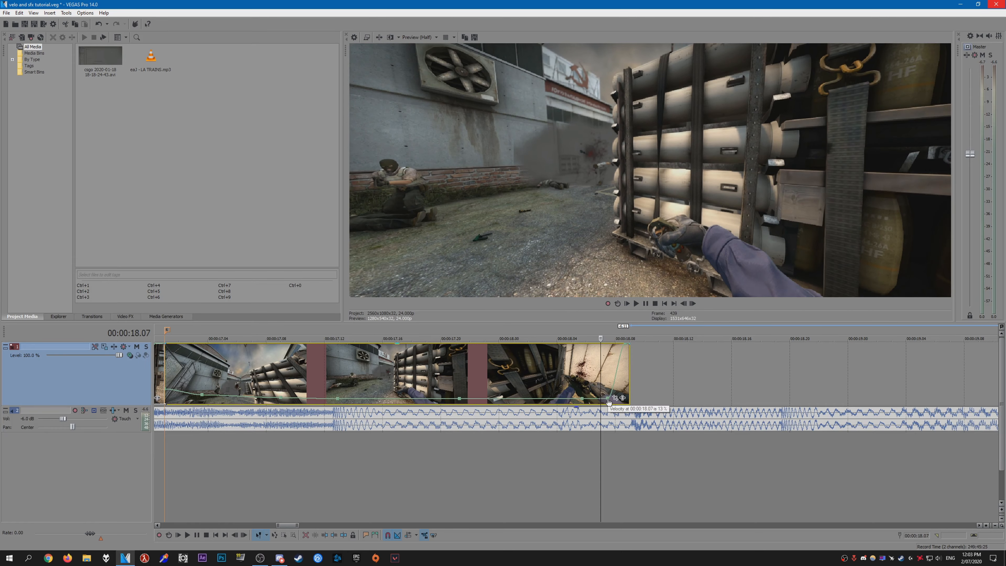
{"action": "left_click_drag", "start_coordinate": [608, 400], "coordinate": [613, 399]}
{"action": "right_click", "coordinate": [628, 343]}
{"action": "left_click", "coordinate": [643, 387]}
Play the sequence through the second piece and stop at 00:00:16.21 to review the velocity timing
{"action": "scroll", "coordinate": [609, 393], "scroll_direction": "up", "scroll_amount": 2}
{"action": "scroll", "coordinate": [608, 392], "scroll_direction": "down", "scroll_amount": 4}
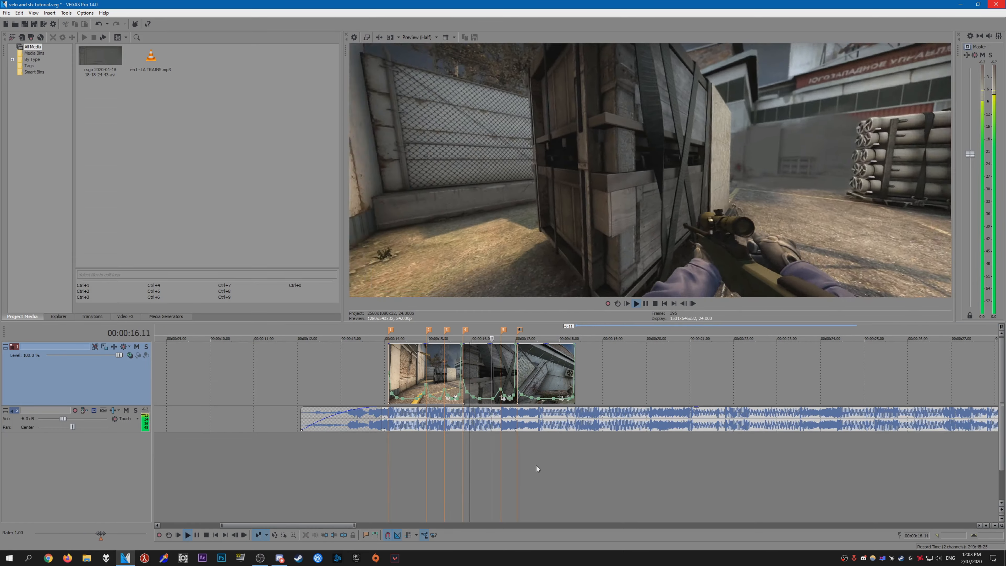
{"action": "left_click", "coordinate": [510, 455]}
{"action": "key", "text": "space"}
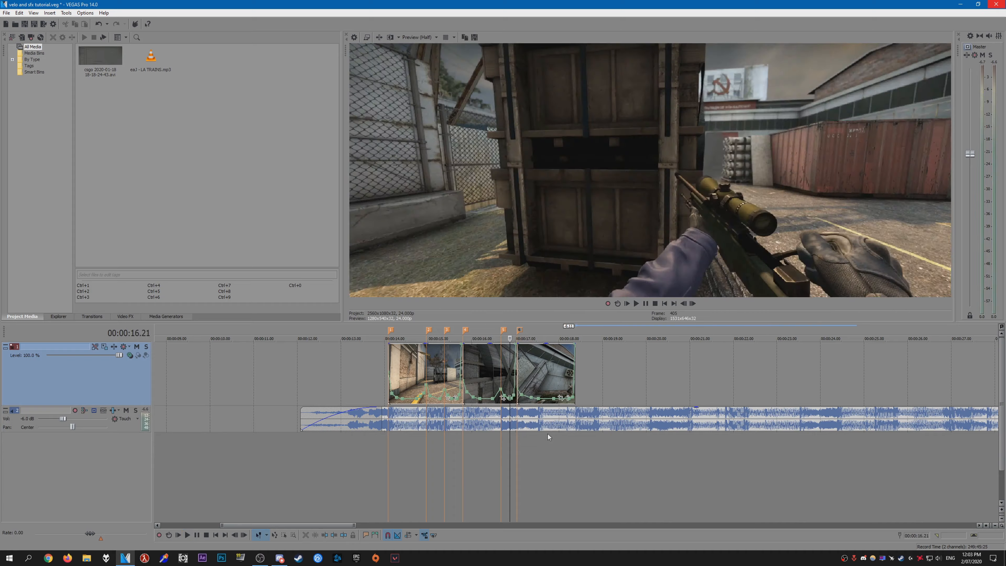
Play the third piece and replay the transition leading into it from the second piece to check the velocity timing
{"action": "key", "text": "space"}
{"action": "scroll", "coordinate": [548, 434], "scroll_direction": "up", "scroll_amount": 3}
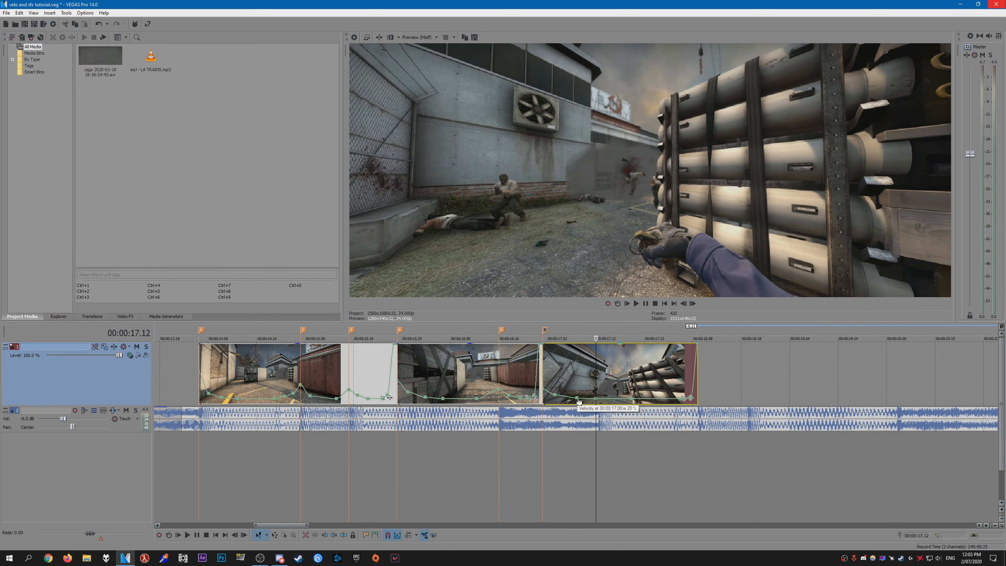
{"action": "left_click", "coordinate": [503, 461]}
{"action": "key", "text": "space"}
{"action": "key", "text": "space"}
{"action": "left_click", "coordinate": [454, 457]}
{"action": "key", "text": "space"}
{"action": "left_click", "coordinate": [552, 448]}
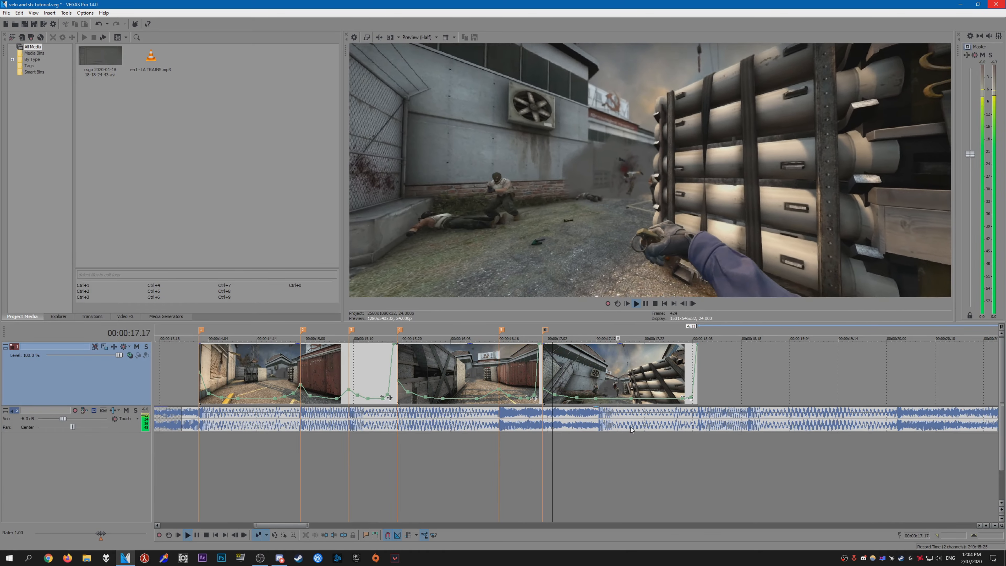
Adjust the third piece's velocity point at about 00:00:17.20 and replay the sequence
{"action": "right_click", "coordinate": [631, 399]}
{"action": "left_click", "coordinate": [662, 296]}
{"action": "left_click", "coordinate": [492, 454]}
{"action": "key", "text": "space"}
{"action": "scroll", "coordinate": [475, 454], "scroll_direction": "down", "scroll_amount": 3}
{"action": "left_click", "coordinate": [471, 453]}
{"action": "key", "text": "space"}
{"action": "scroll", "coordinate": [471, 453], "scroll_direction": "up", "scroll_amount": 4}
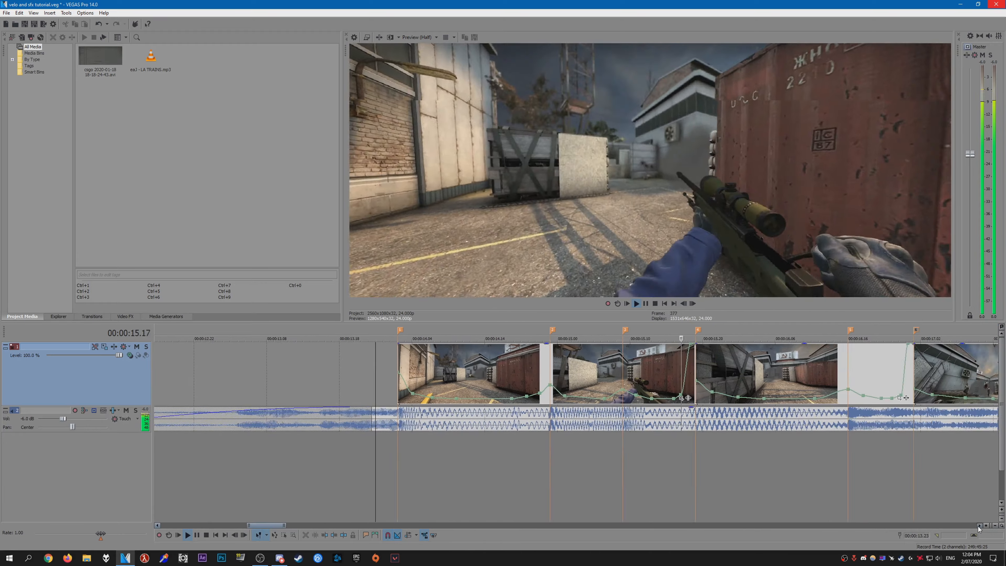
Play the sequence from just before the first piece and stop in the second piece at 00:00:16.00
{"action": "scroll", "coordinate": [979, 528], "scroll_direction": "down", "scroll_amount": 3}
{"action": "left_click", "coordinate": [979, 526]}
{"action": "key", "text": "space"}
{"action": "left_click", "coordinate": [774, 470]}
{"action": "key", "text": "space"}
{"action": "key", "text": "space"}
{"action": "left_click", "coordinate": [326, 463]}
{"action": "key", "text": "space"}
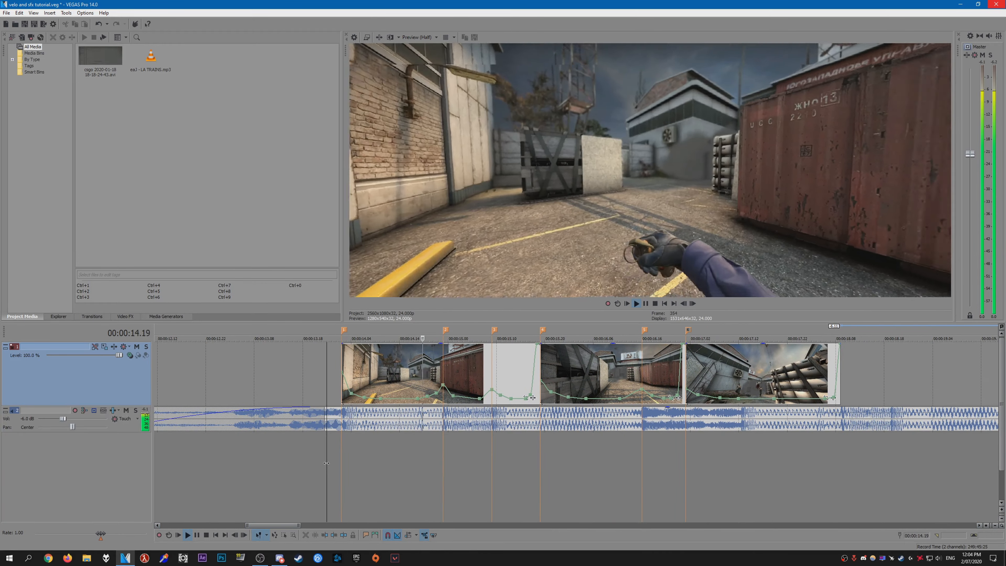
{"action": "key", "text": "space"}
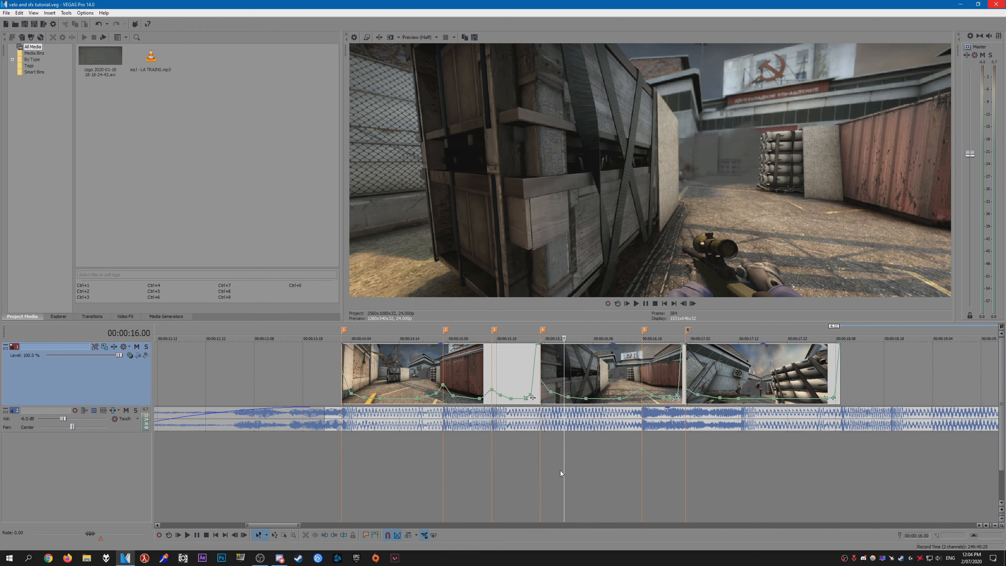
Review the three pieces from the first piece's start at 00:00:14.02 into the third piece at 00:00:18.02
{"action": "left_click", "coordinate": [979, 525]}
{"action": "mouse_move", "coordinate": [514, 467]}
{"action": "left_mouse_down"}
{"action": "mouse_move", "coordinate": [259, 468]}
{"action": "mouse_move", "coordinate": [652, 473]}
{"action": "left_mouse_up"}
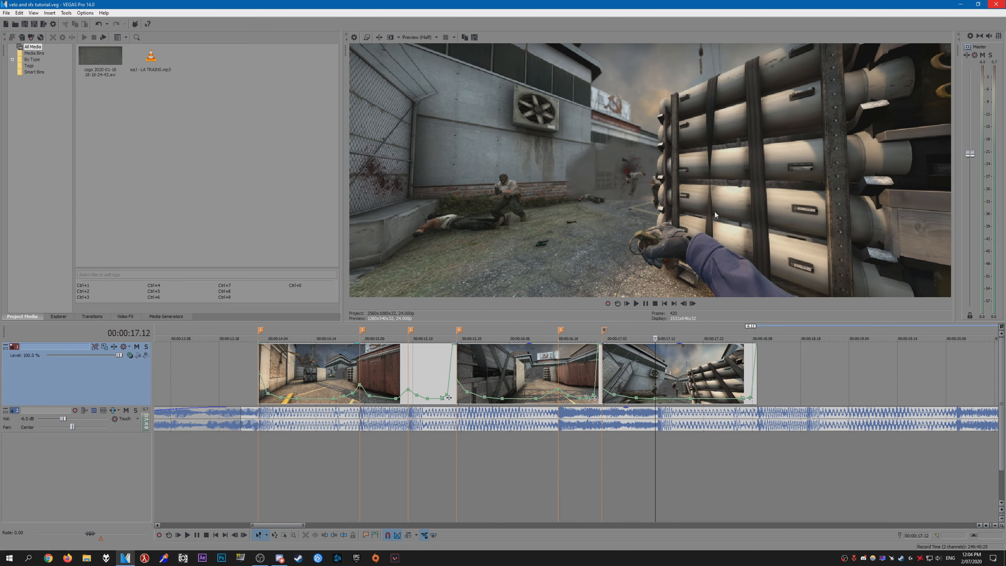
{"action": "left_click", "coordinate": [258, 459]}
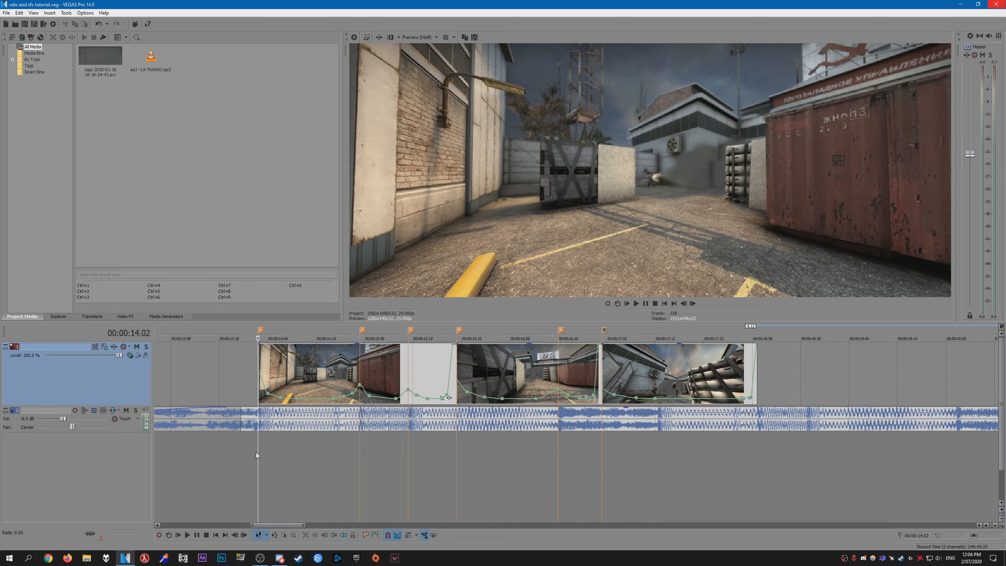
{"action": "left_click", "coordinate": [262, 451]}
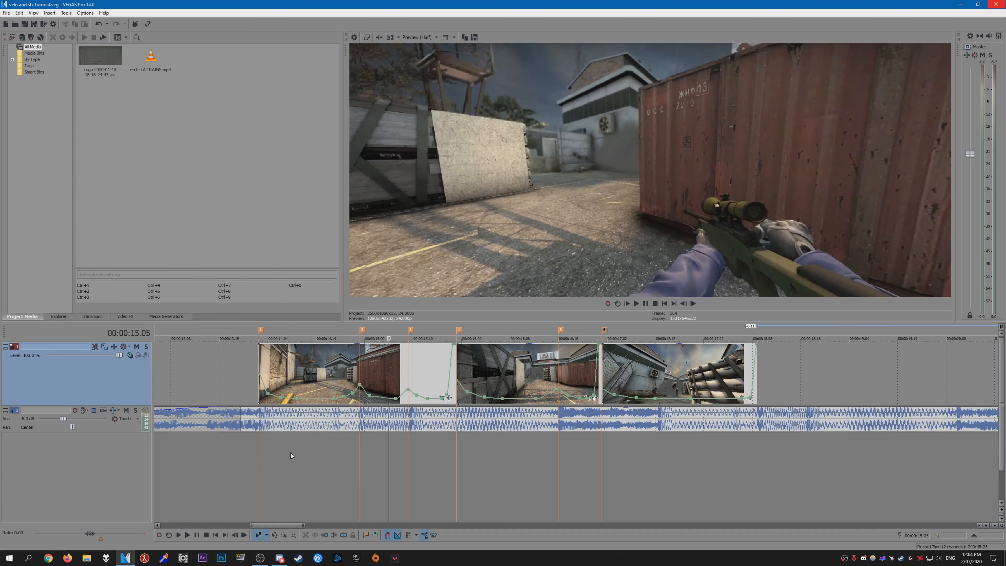
{"action": "key", "text": "Return"}
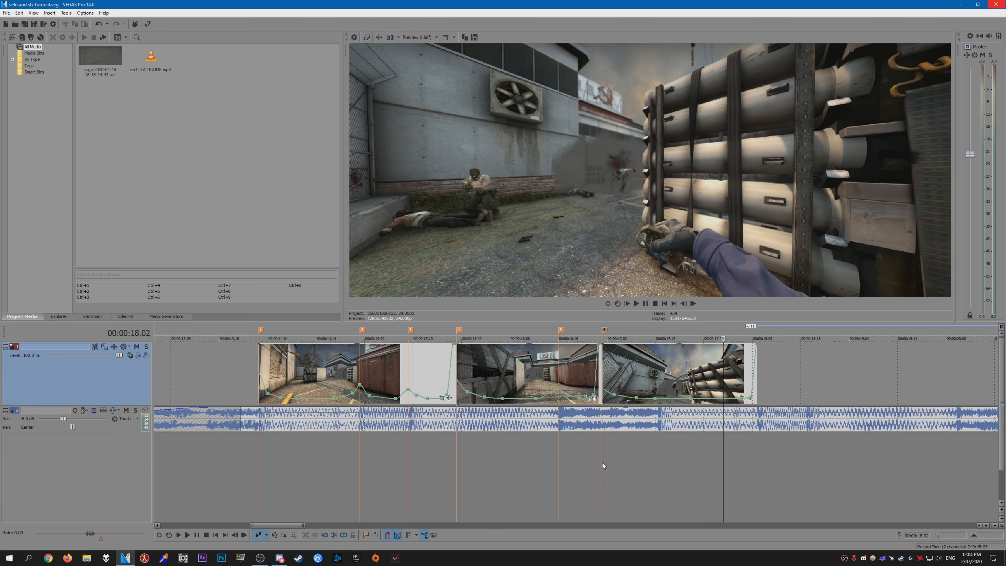
Move to the third piece's end at 00:00:18.09 and step backwards through its frames to examine the motion
{"action": "key", "text": "Right"}
{"action": "key", "text": "Right"}
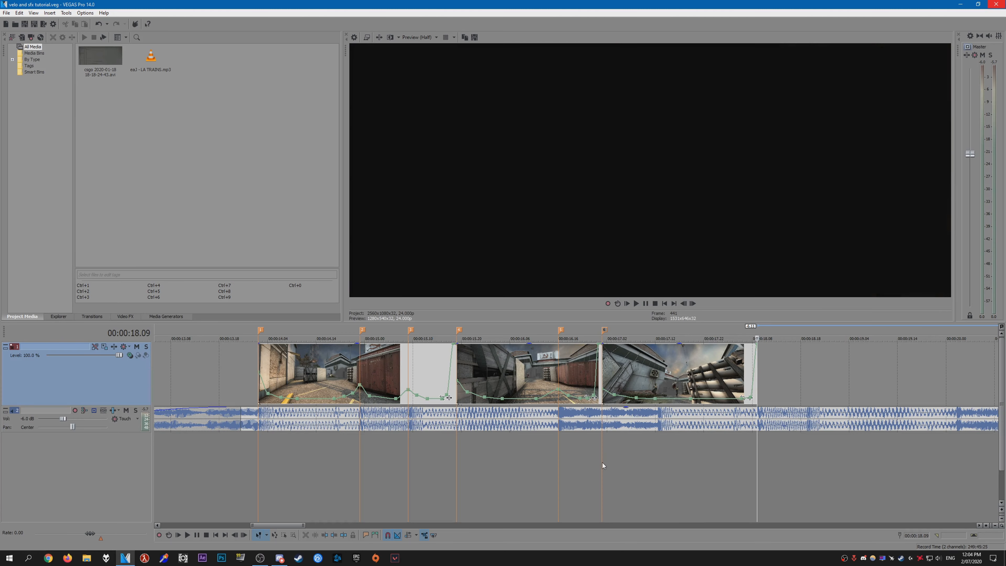
{"action": "key", "text": "Left"}
{"action": "key", "text": "Left"}
{"action": "key", "text": "Left"}
{"action": "key", "text": "Left"}
{"action": "key", "text": "Left"}
{"action": "key", "text": "Left"}
{"action": "key", "text": "Left"}
{"action": "key", "text": "Left"}
{"action": "key", "text": "Left"}
{"action": "key", "text": "Left"}
{"action": "key", "text": "Left"}
{"action": "key", "text": "Left"}
{"action": "key", "text": "Left"}
{"action": "key", "text": "Left"}
{"action": "key", "text": "Left"}
{"action": "key", "text": "Left"}
Return to the first piece's start at 00:00:14.02 and review its opening up to 00:00:14.16
{"action": "left_click", "coordinate": [260, 461]}
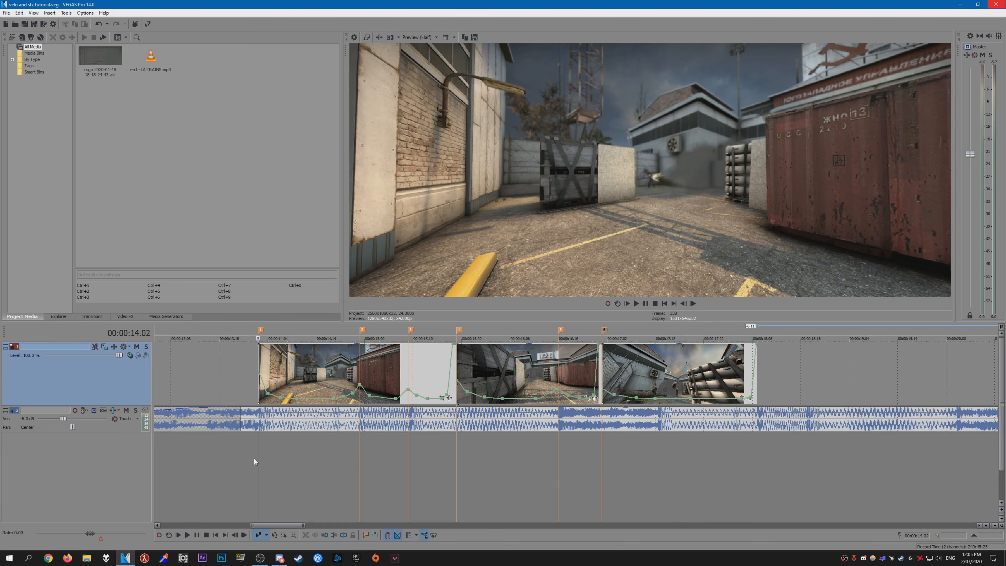
{"action": "mouse_move", "coordinate": [258, 458]}
{"action": "left_mouse_down"}
{"action": "mouse_move", "coordinate": [617, 460]}
{"action": "mouse_move", "coordinate": [263, 463]}
{"action": "left_mouse_up"}
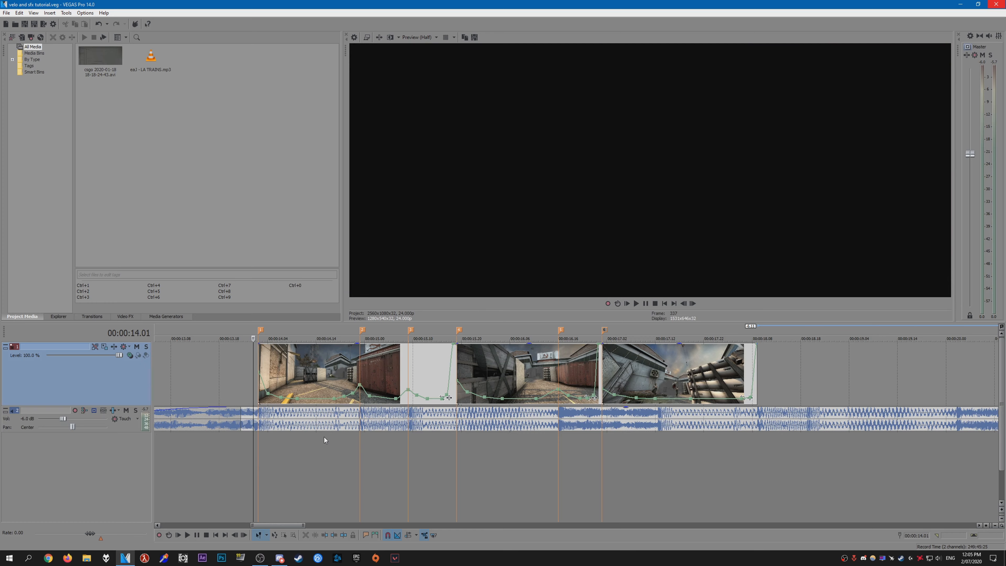
{"action": "left_click", "coordinate": [329, 441]}
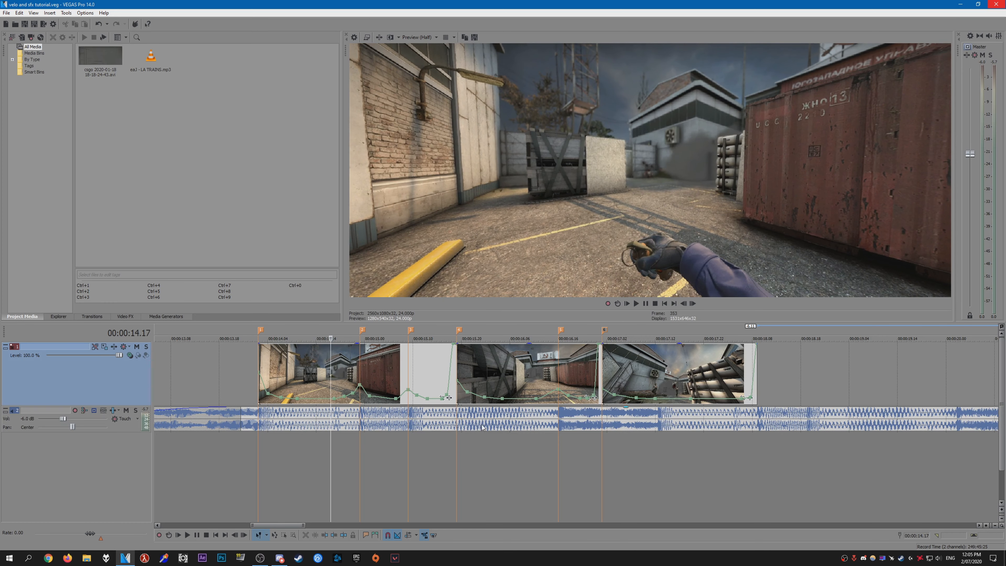
{"action": "left_click", "coordinate": [262, 461]}
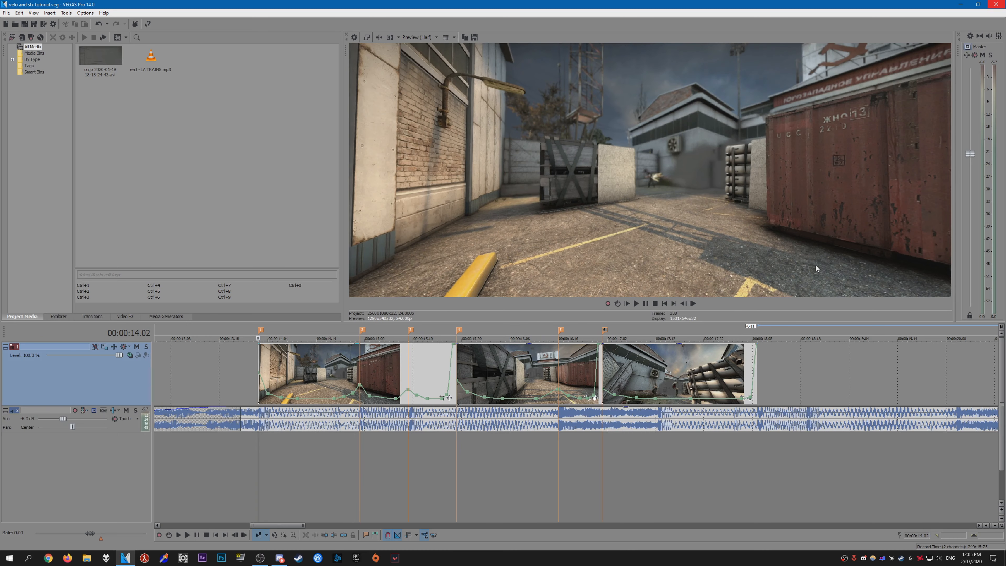
{"action": "key", "text": "space"}
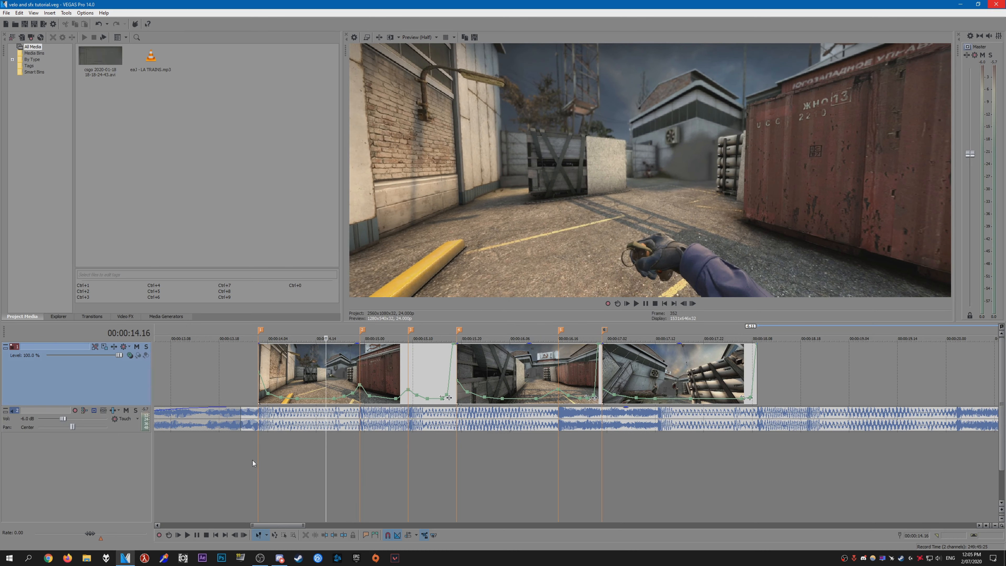
Play from just before the first piece, stop, and place the cursor at the second piece's opening cut at 00:00:15.19
{"action": "left_click", "coordinate": [238, 457]}
{"action": "key", "text": "space"}
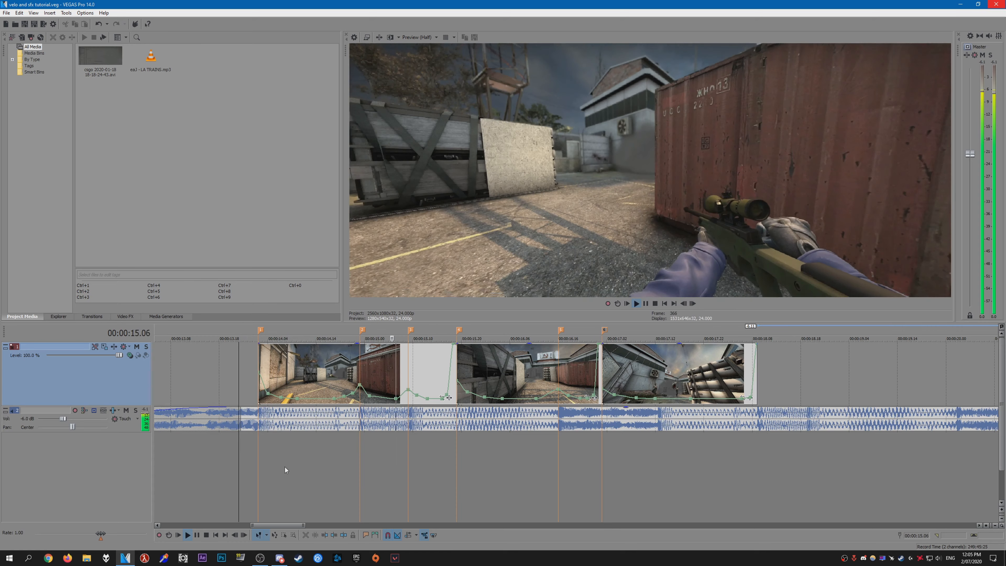
{"action": "key", "text": "space"}
{"action": "left_click", "coordinate": [422, 456]}
{"action": "left_click", "coordinate": [457, 456]}
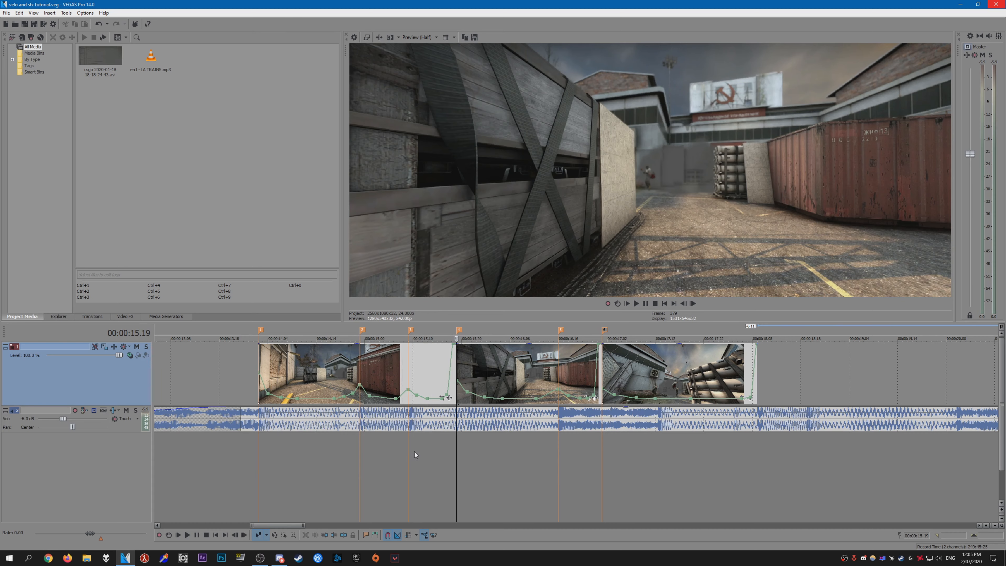
Play the sequence from the first piece and stop at 00:00:16.15 to check the transition into the second piece
{"action": "left_click", "coordinate": [263, 458]}
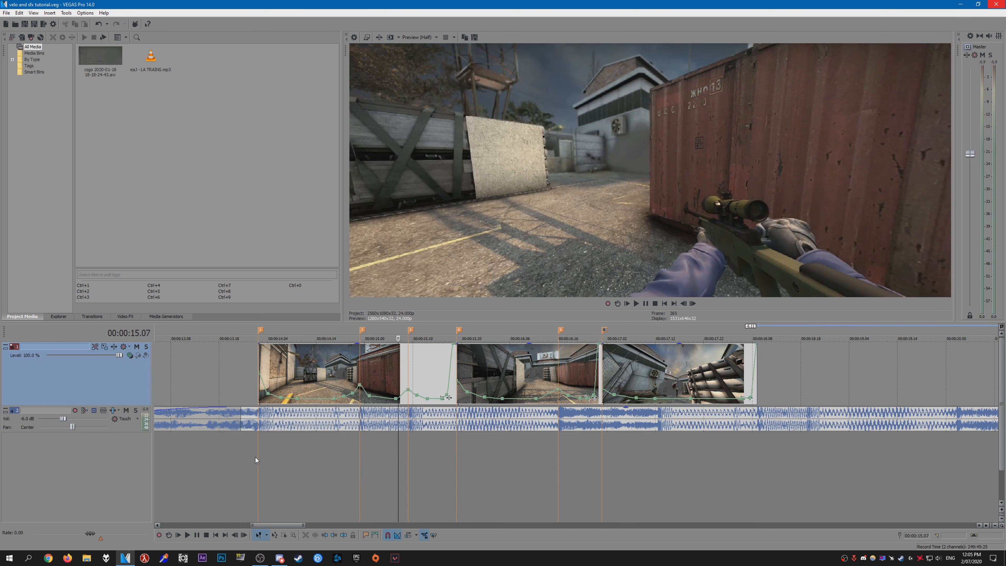
{"action": "key", "text": "space"}
{"action": "key", "text": "space"}
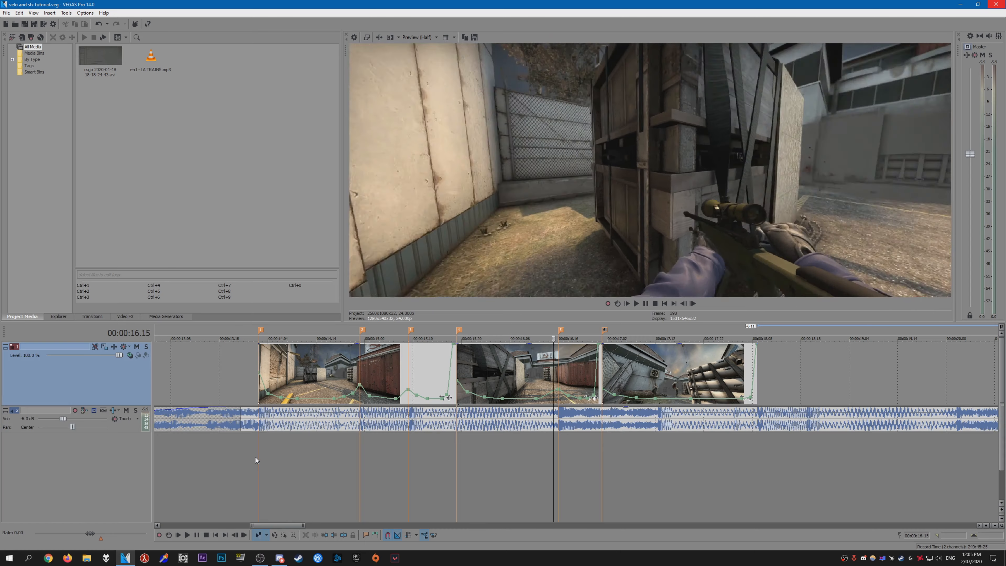
Mark the time range from 00:00:13.20 to 00:00:18.14 around all three pieces and return to the first piece's start
{"action": "left_click", "coordinate": [255, 457]}
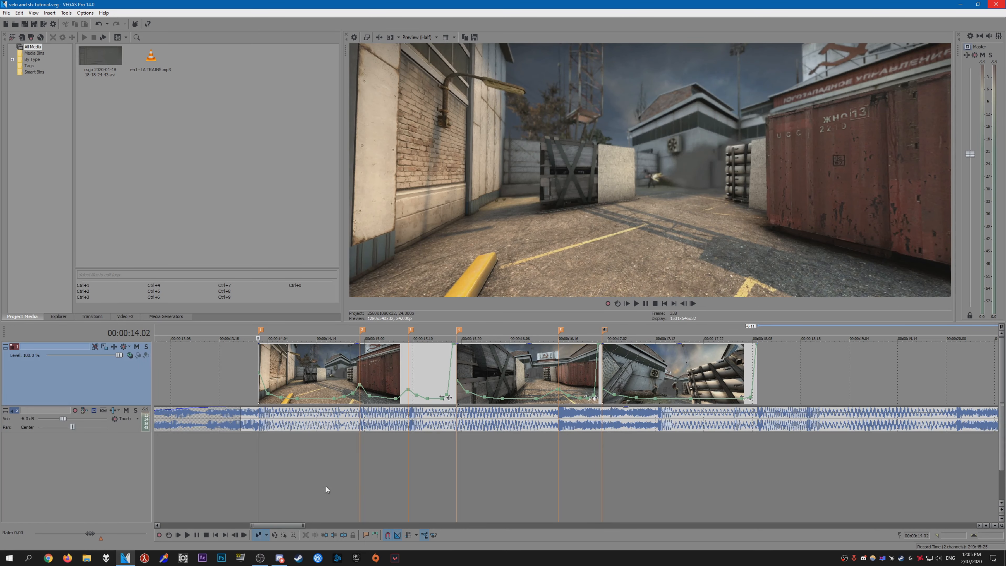
{"action": "left_click_drag", "start_coordinate": [229, 475], "coordinate": [766, 452]}
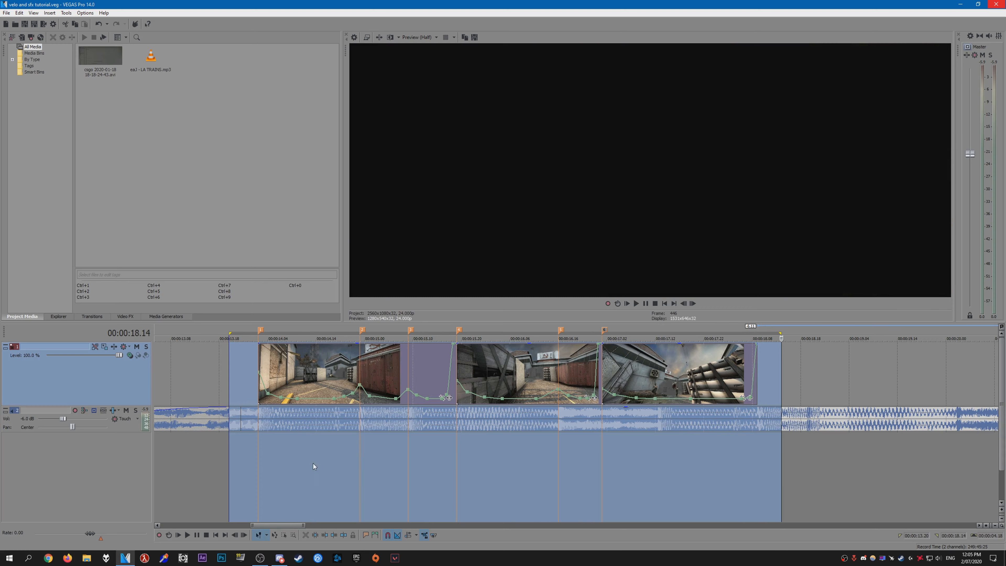
{"action": "left_click", "coordinate": [256, 463]}
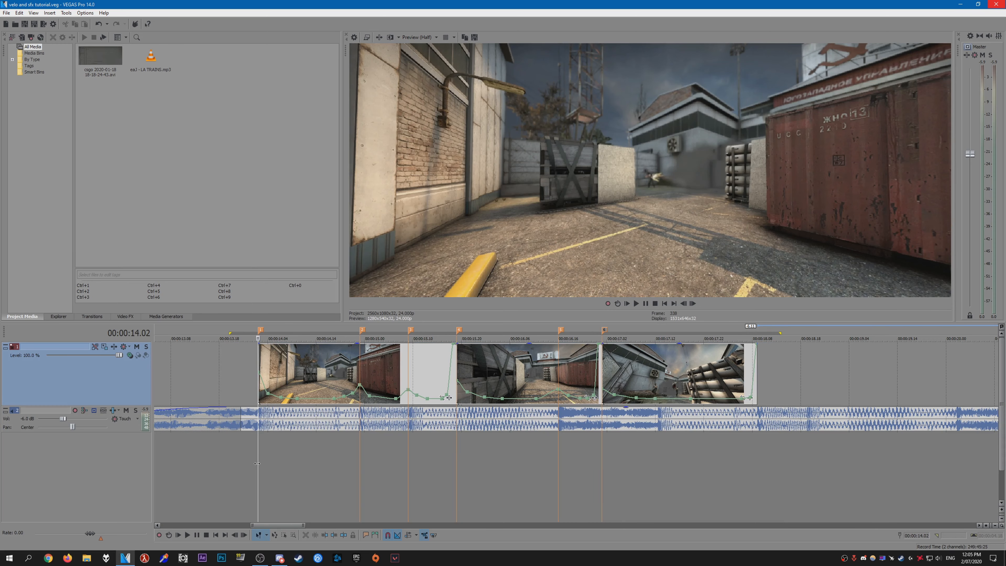